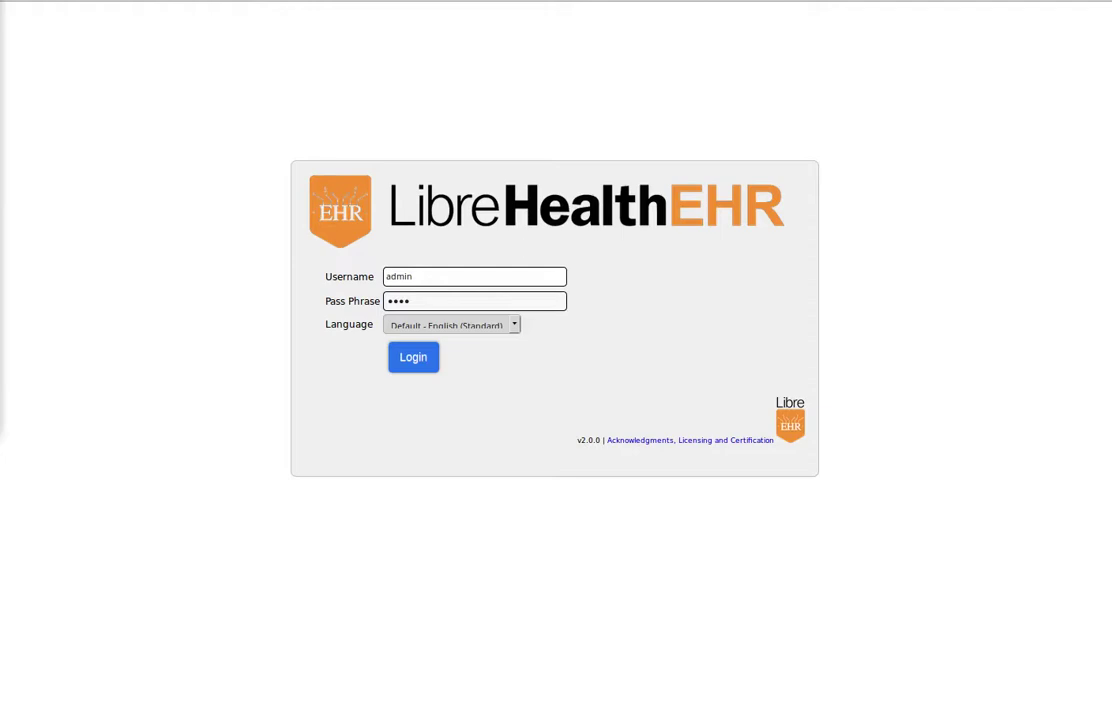
# Log in and open the global settings as the only page, closing the Calendar and Message and Reminder Center pages.
pyautogui.click(416, 364)
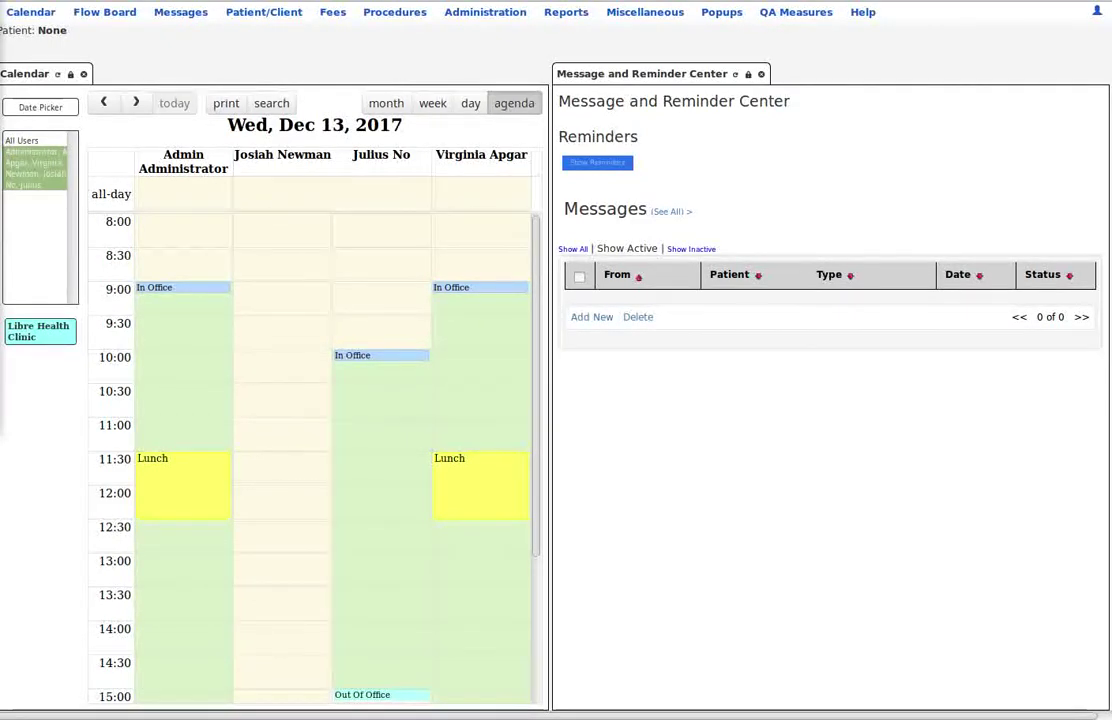
pyautogui.moveTo(452, 24)
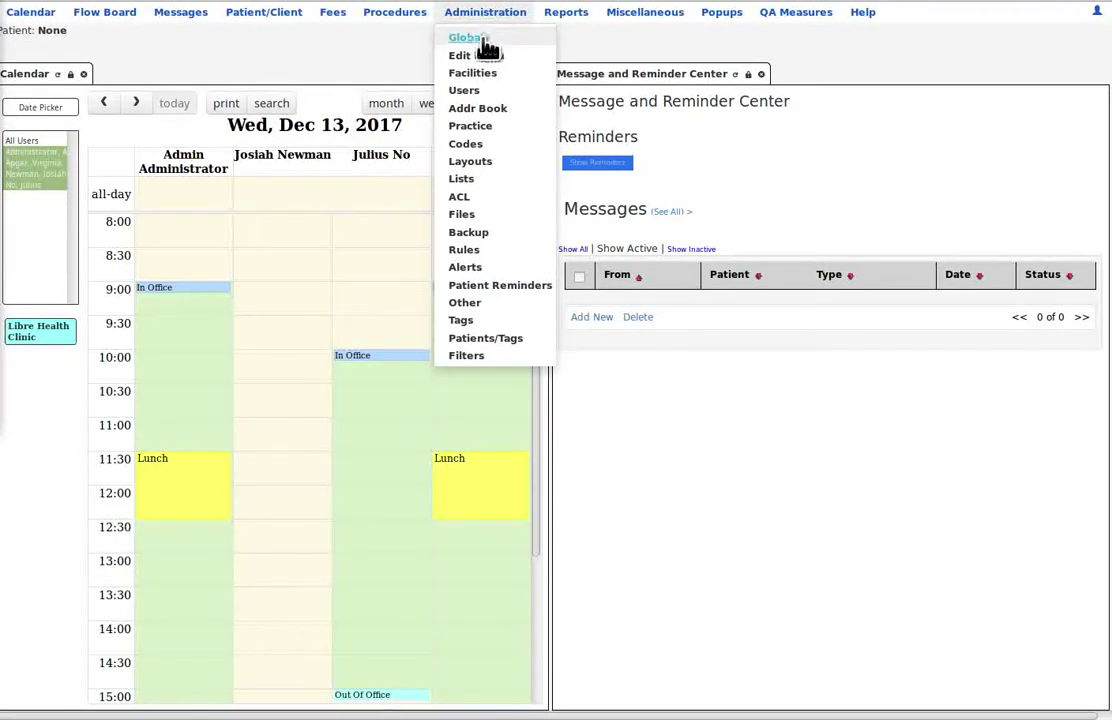
pyautogui.click(485, 41)
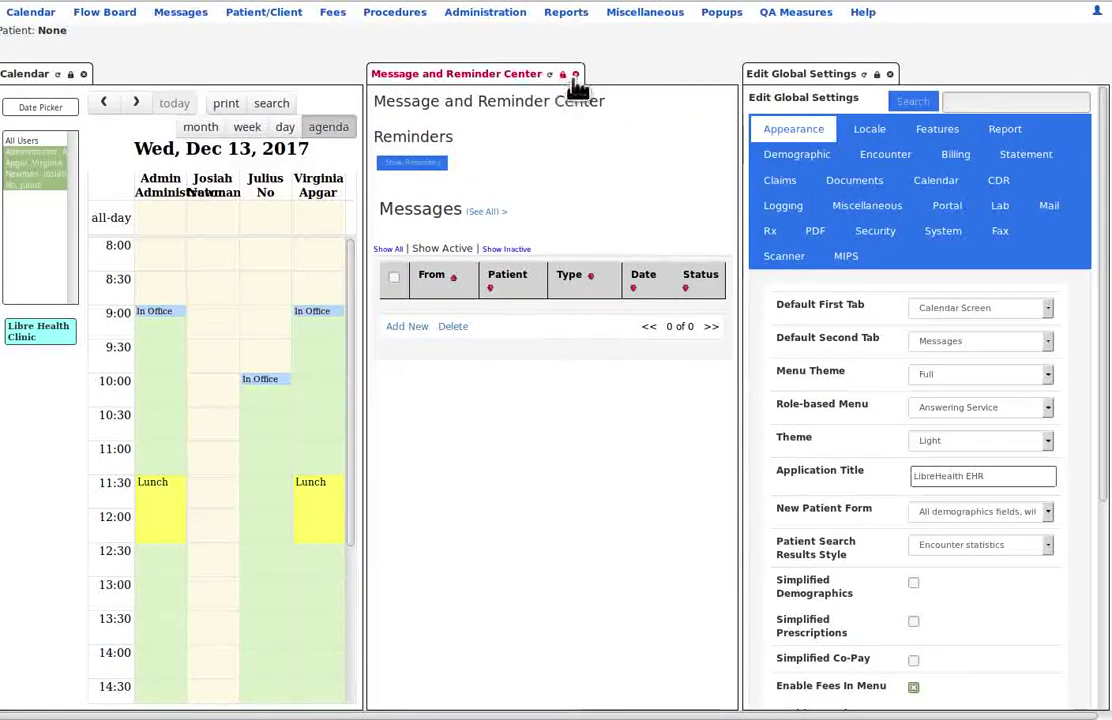
pyautogui.click(575, 74)
pyautogui.click(84, 76)
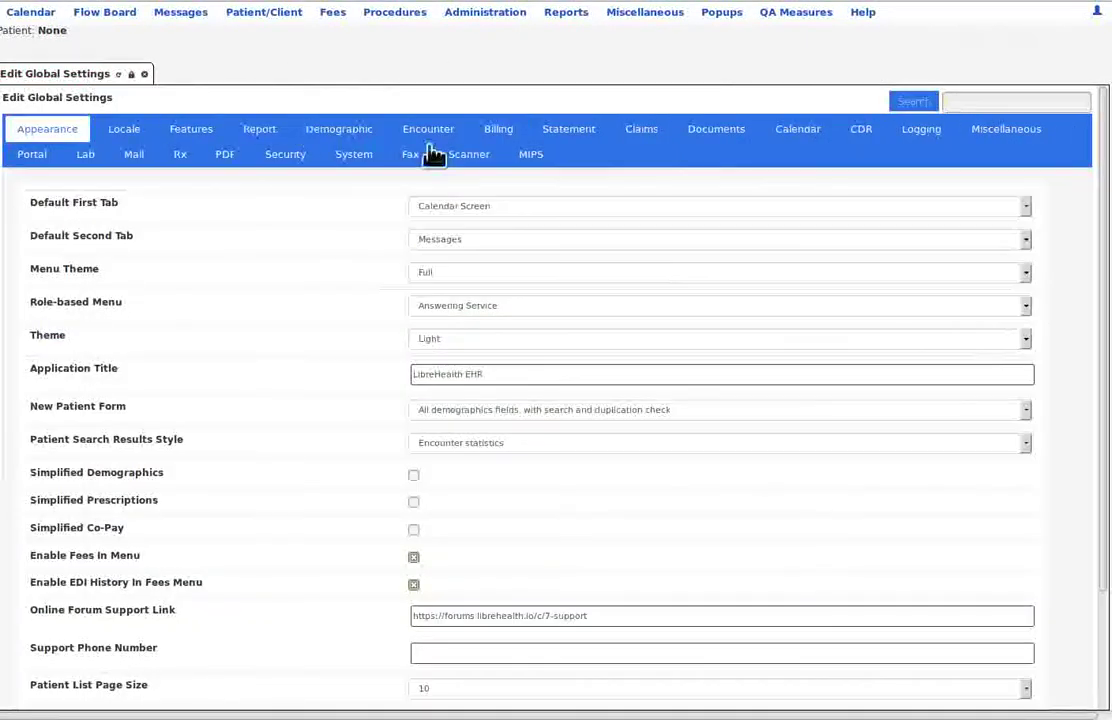
# In the calendar global settings, enable ignoring the display limit for the last appointment display set.
pyautogui.click(797, 130)
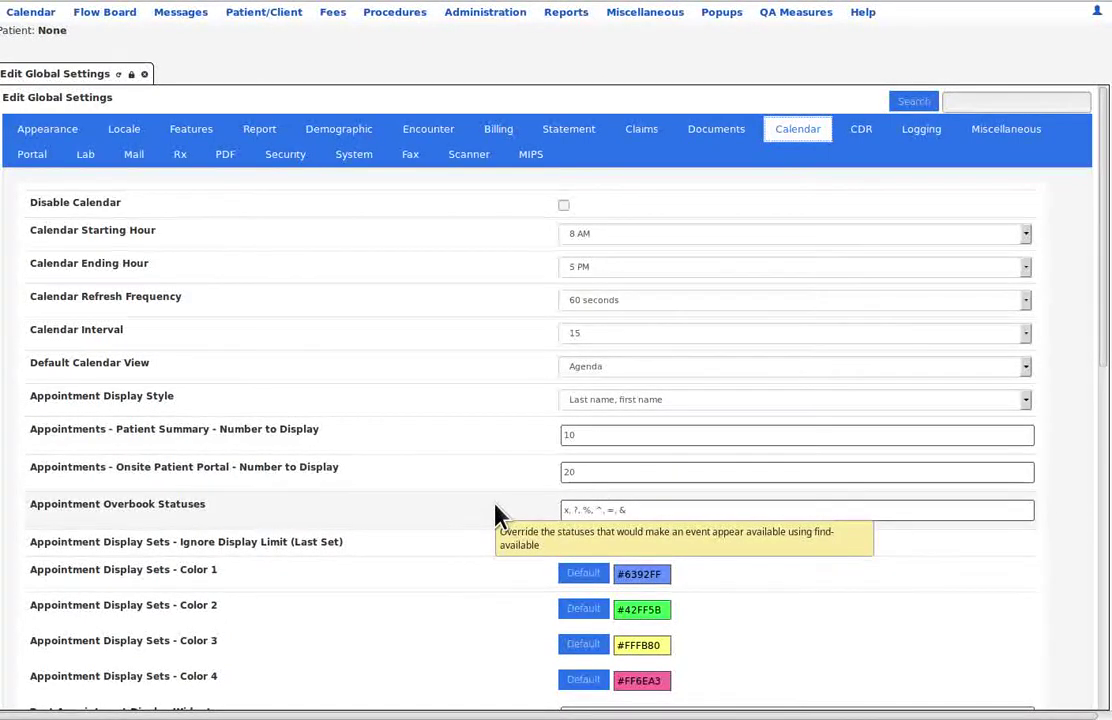
pyautogui.click(563, 543)
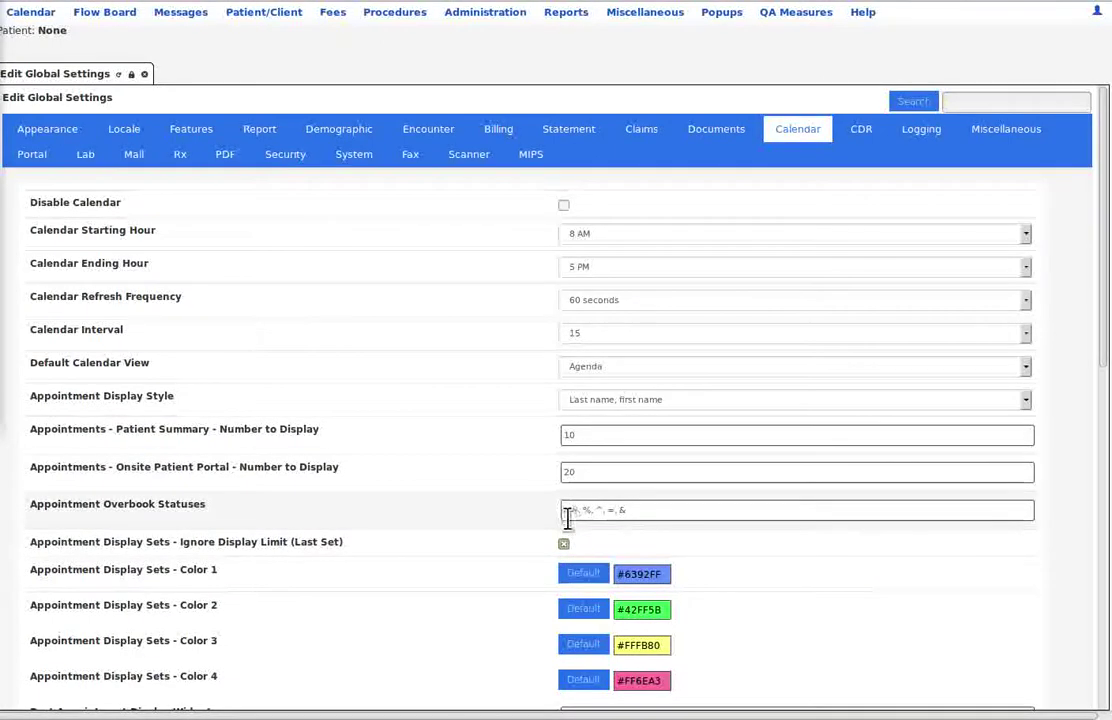
pyautogui.moveTo(569, 532)
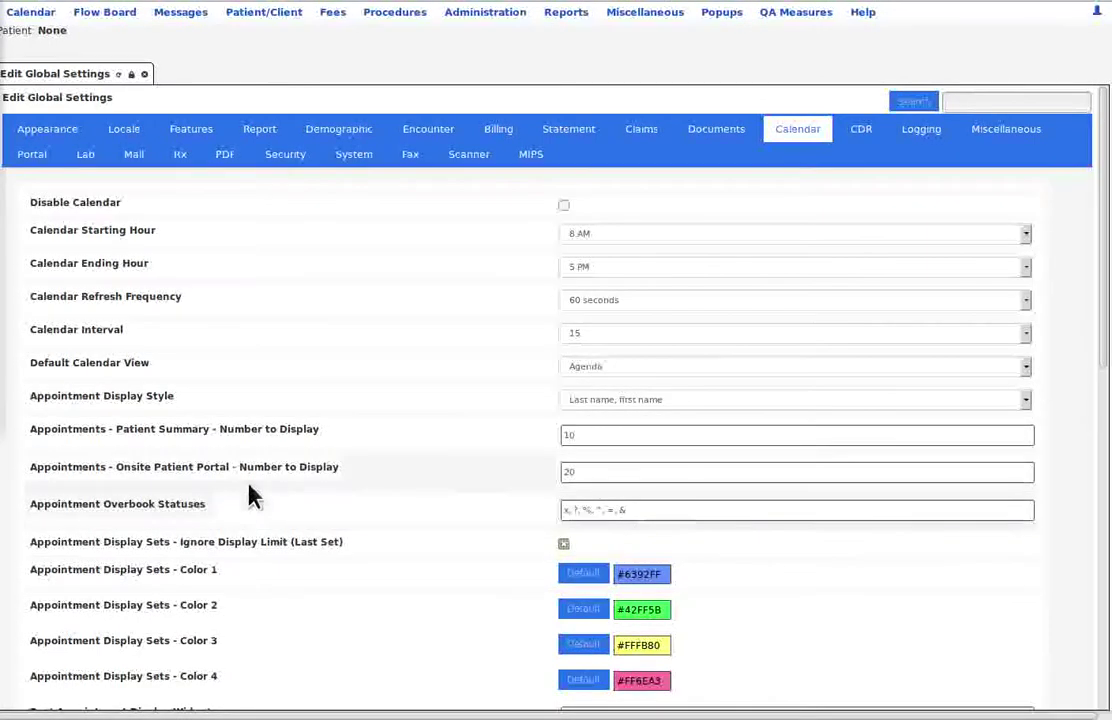
# Examine the remaining calendar settings, from appointment display and colors to Patient Flow Board and random drug testing options.
pyautogui.scroll(-2, 250, 497)
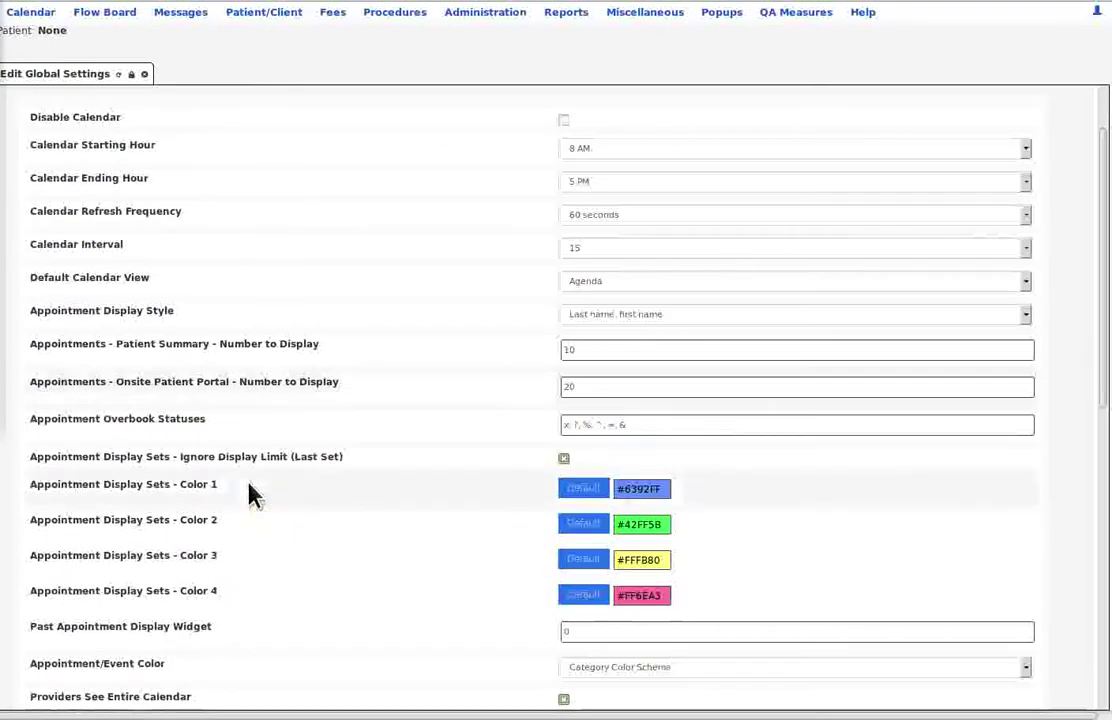
pyautogui.moveTo(295, 459)
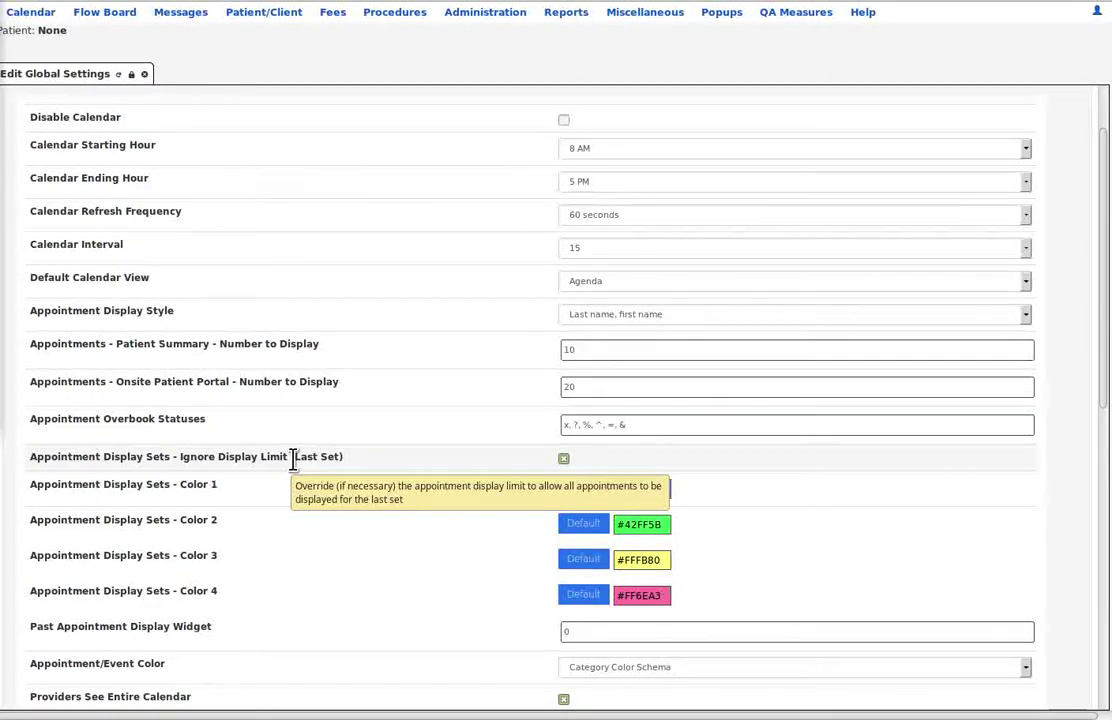
pyautogui.scroll(-3, 293, 459)
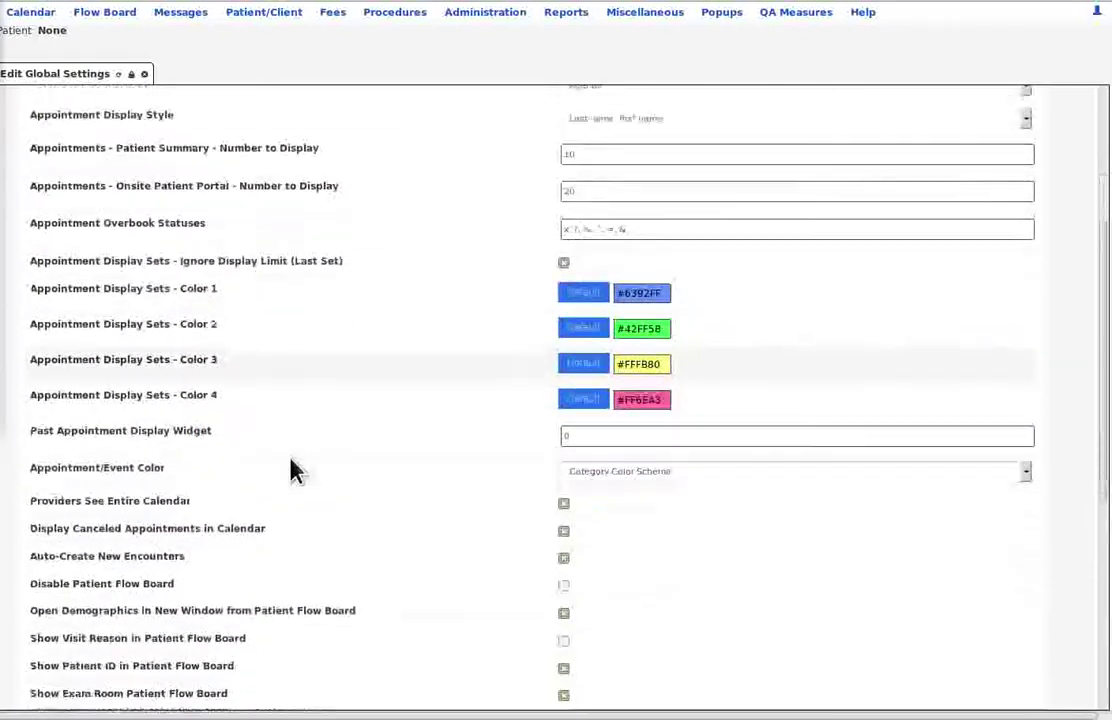
pyautogui.scroll(-5, 293, 468)
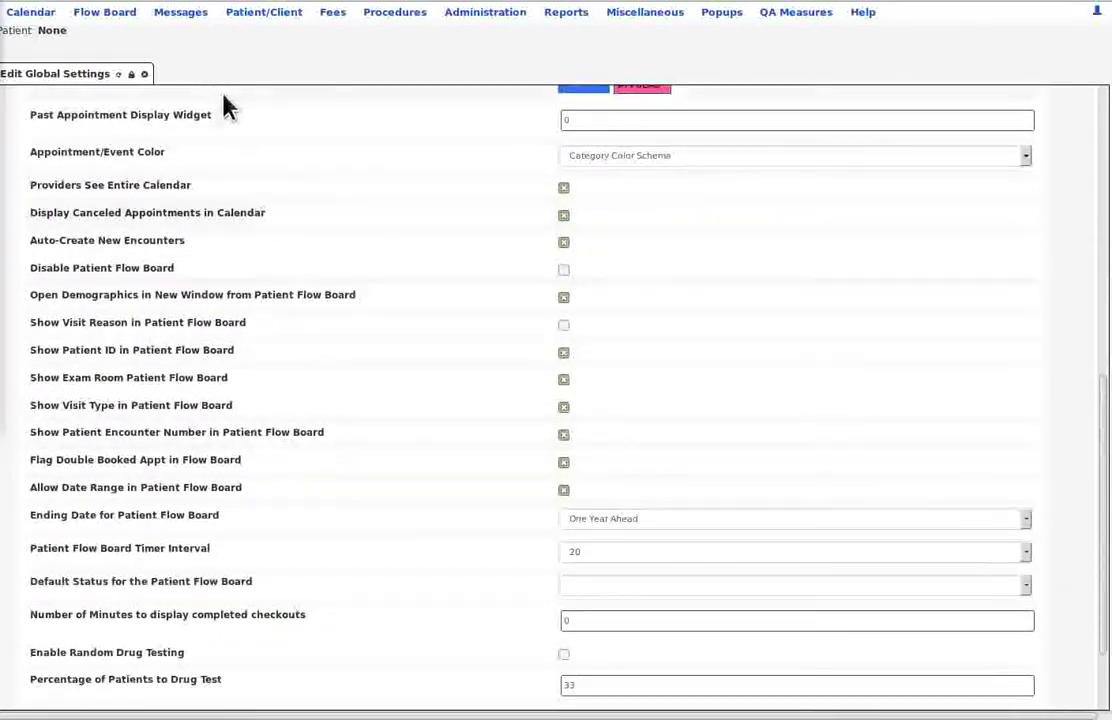
pyautogui.moveTo(217, 118)
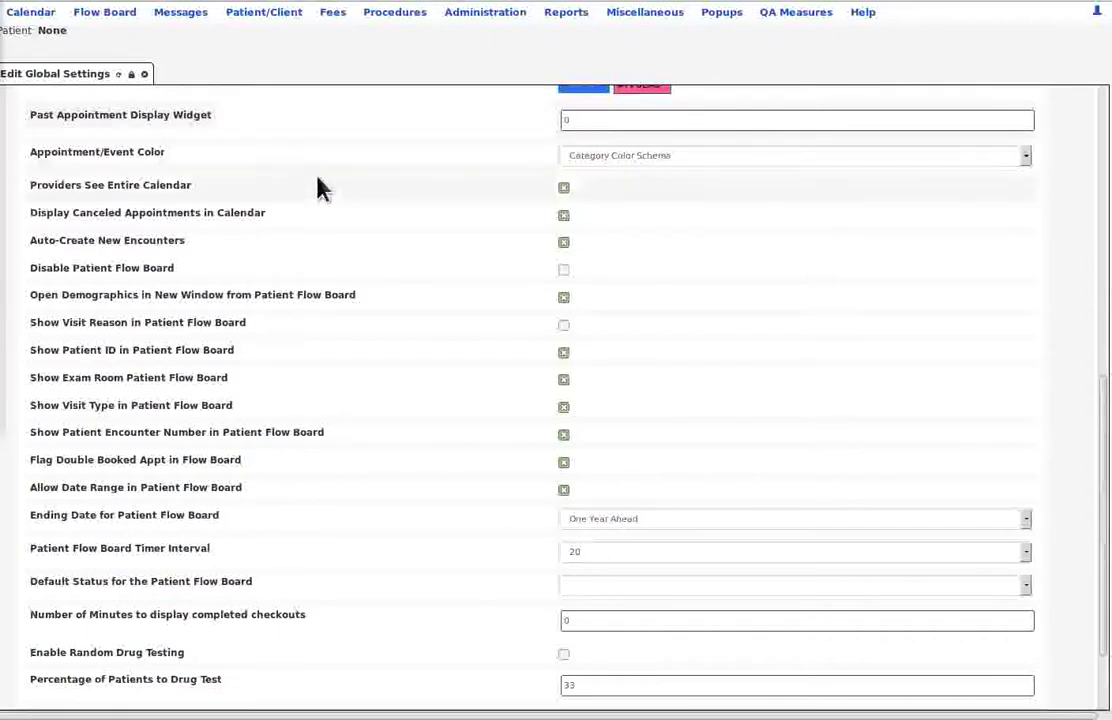
pyautogui.moveTo(350, 172)
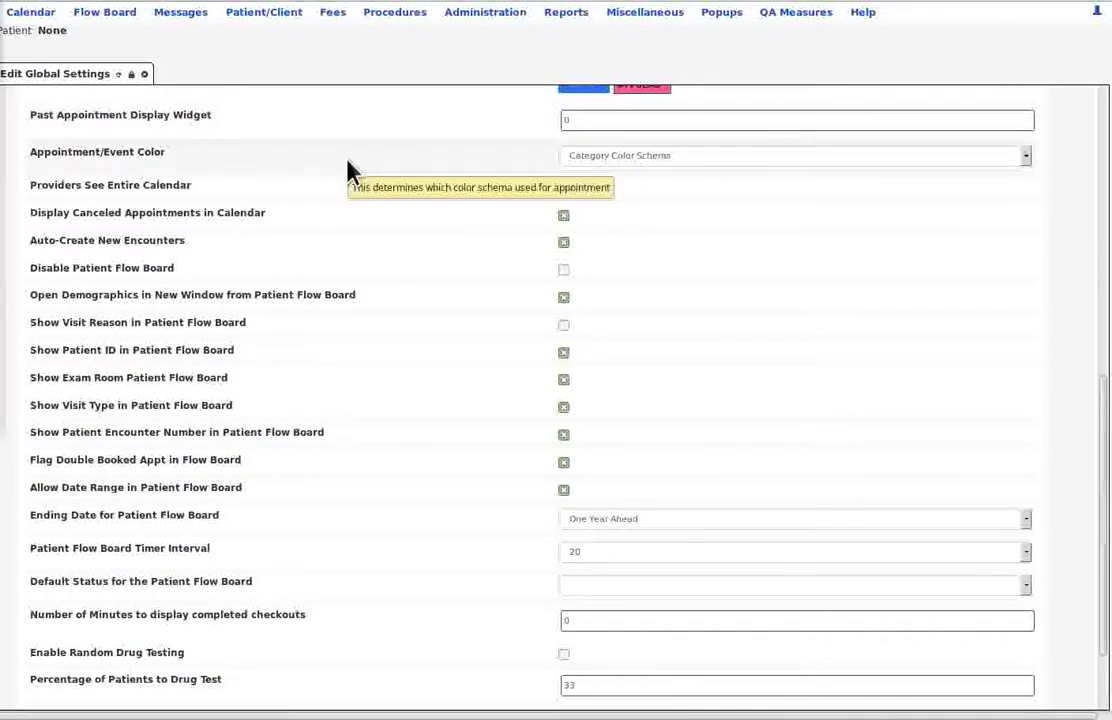
pyautogui.moveTo(350, 202)
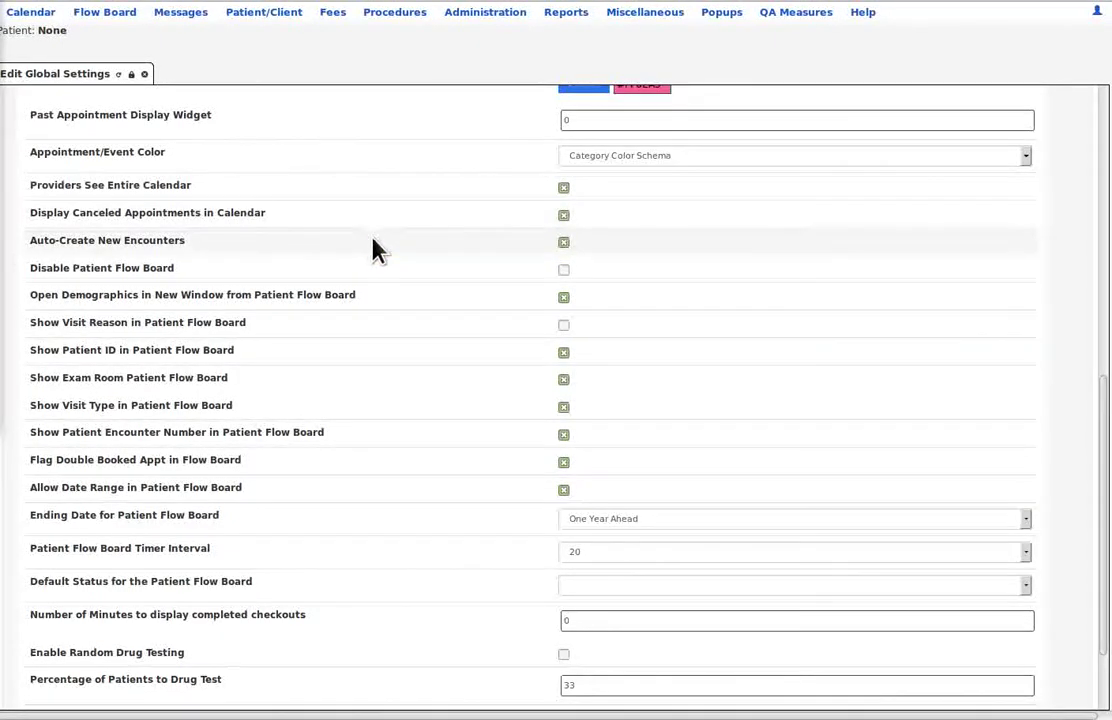
pyautogui.moveTo(378, 252)
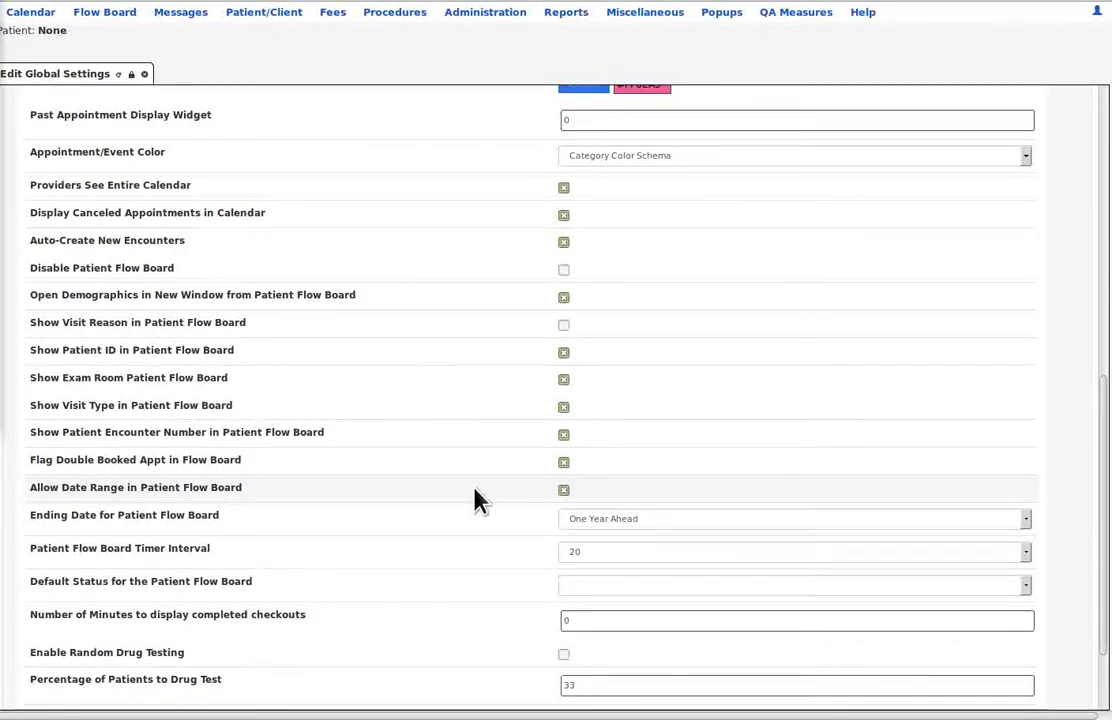
pyautogui.moveTo(454, 517)
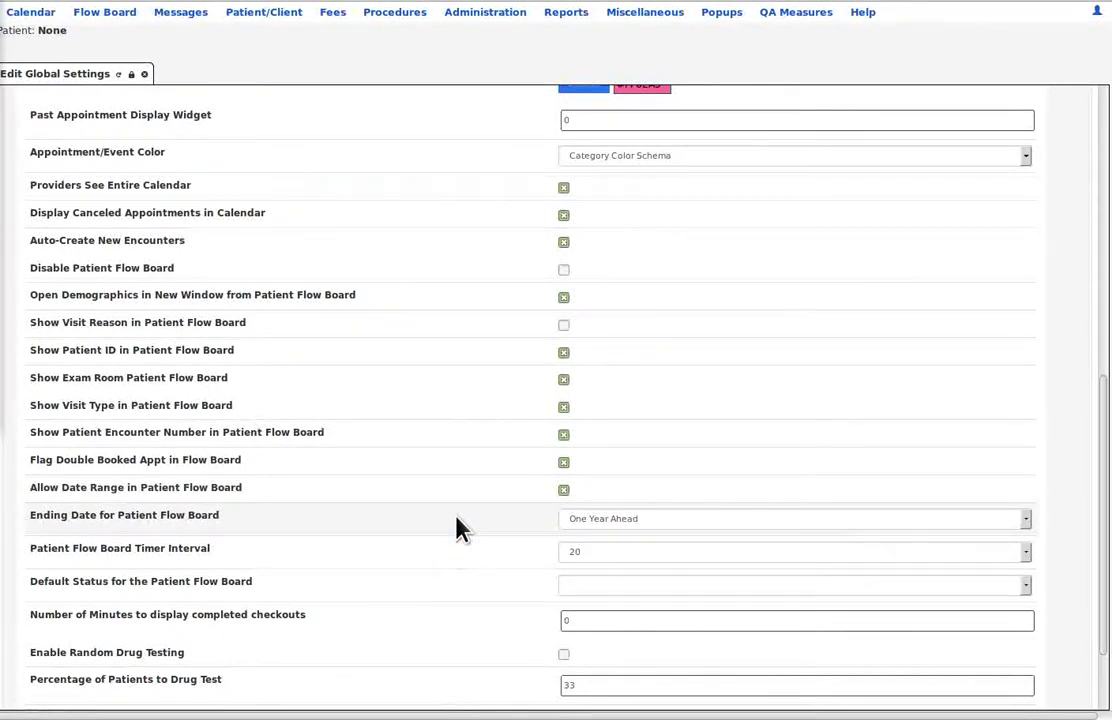
pyautogui.moveTo(468, 553)
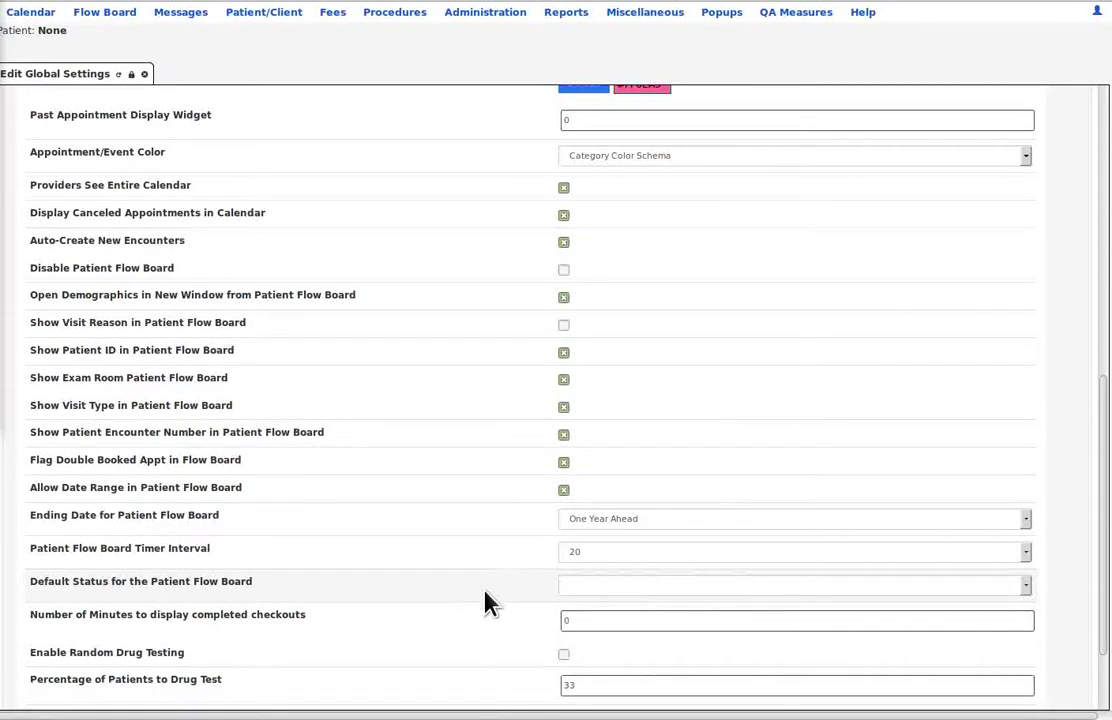
pyautogui.moveTo(487, 620)
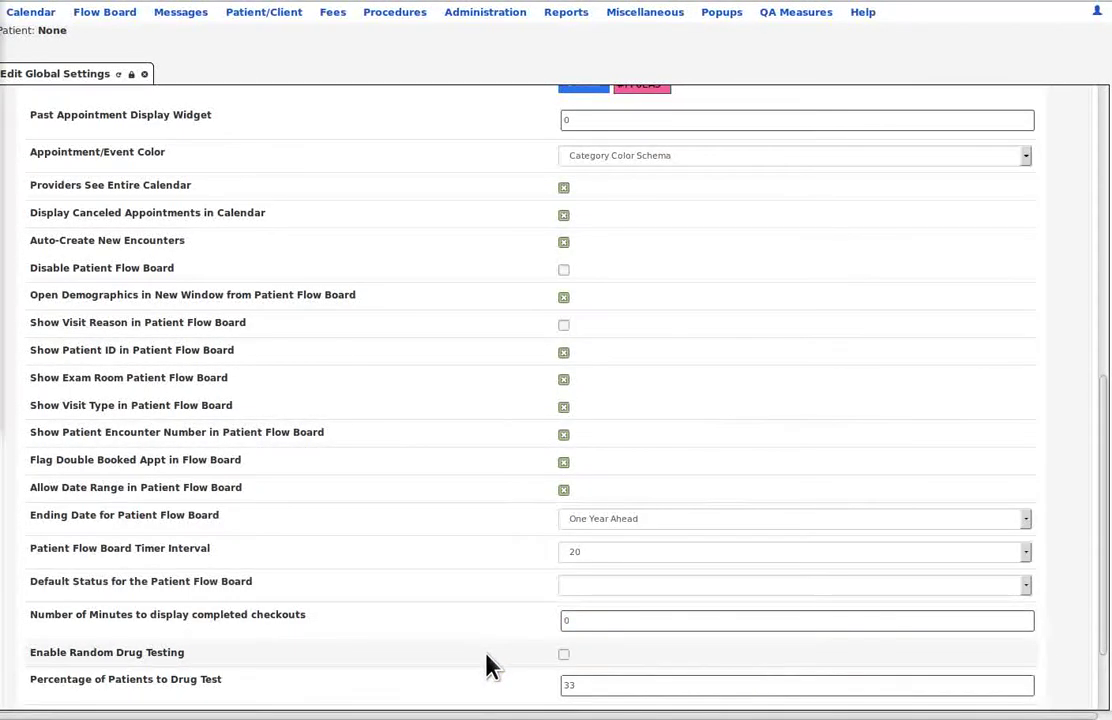
pyautogui.moveTo(489, 664)
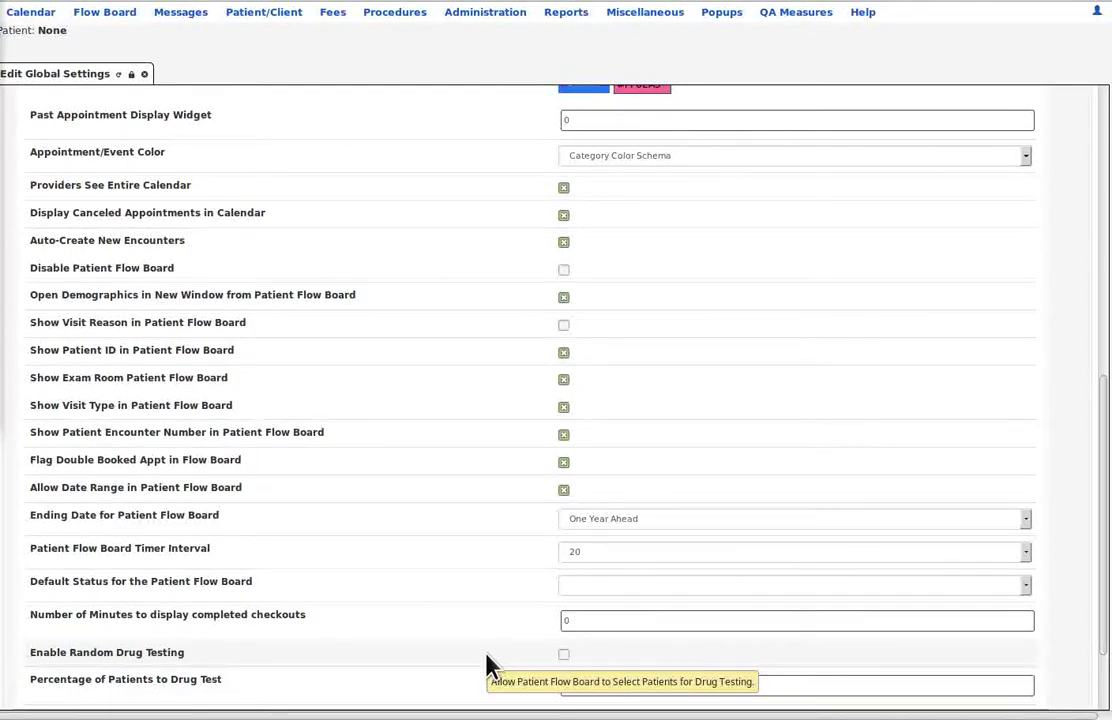
# Save the calendar global settings.
pyautogui.scroll(-2, 487, 662)
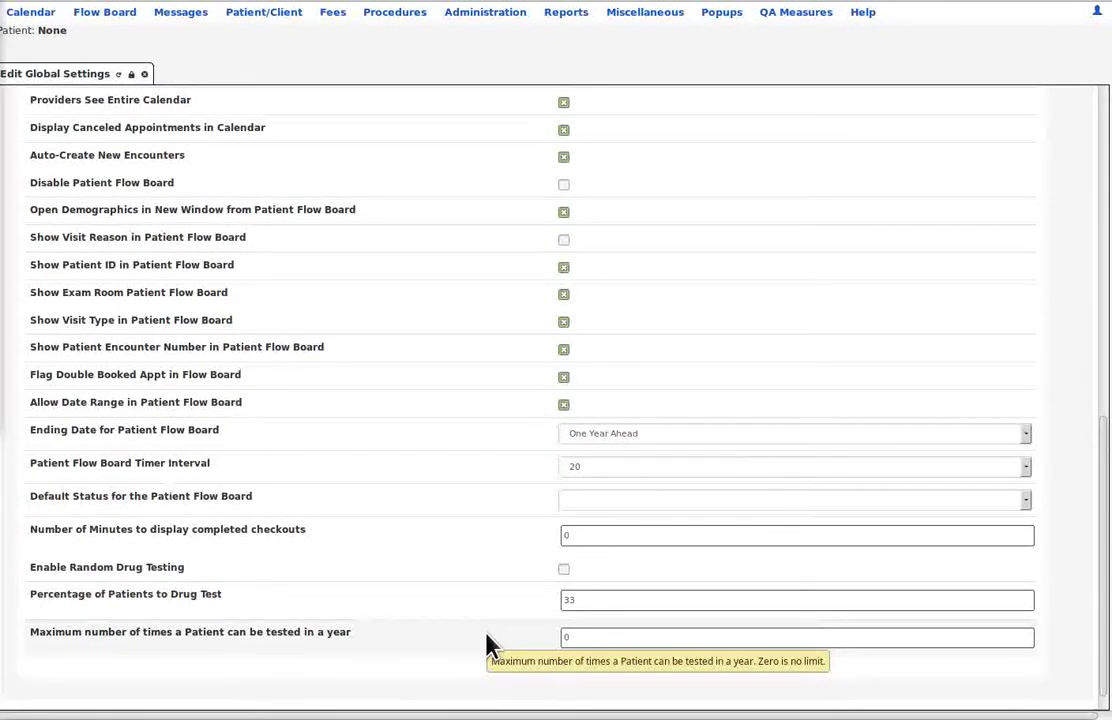
pyautogui.scroll(-1, 490, 645)
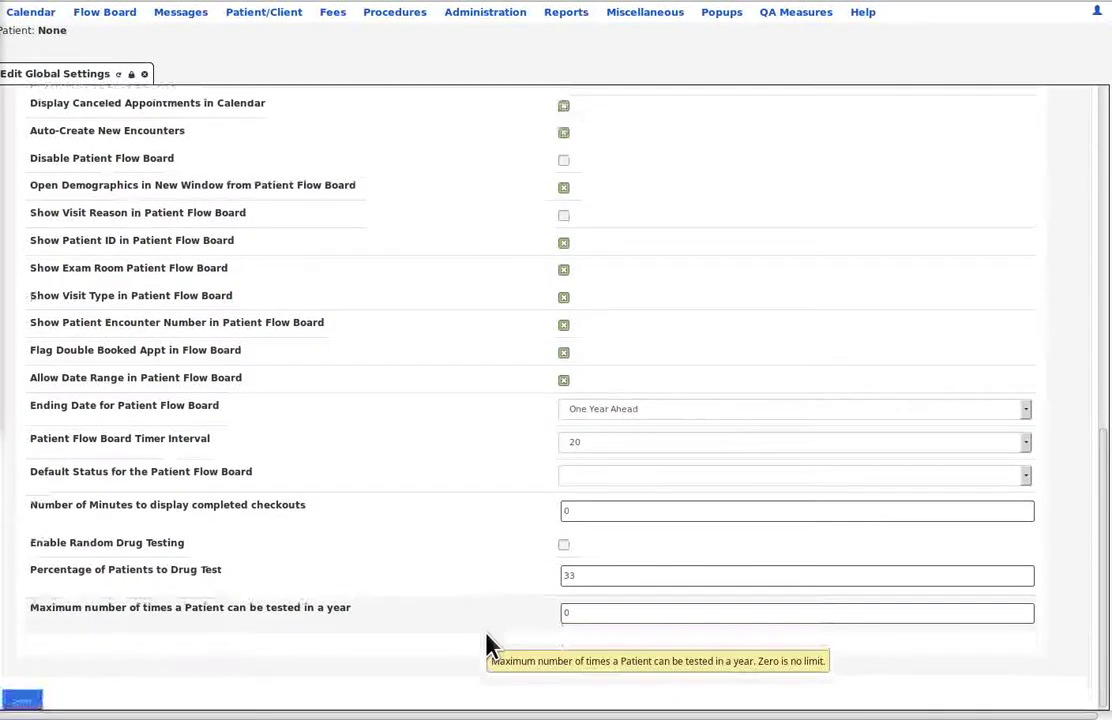
pyautogui.click(35, 700)
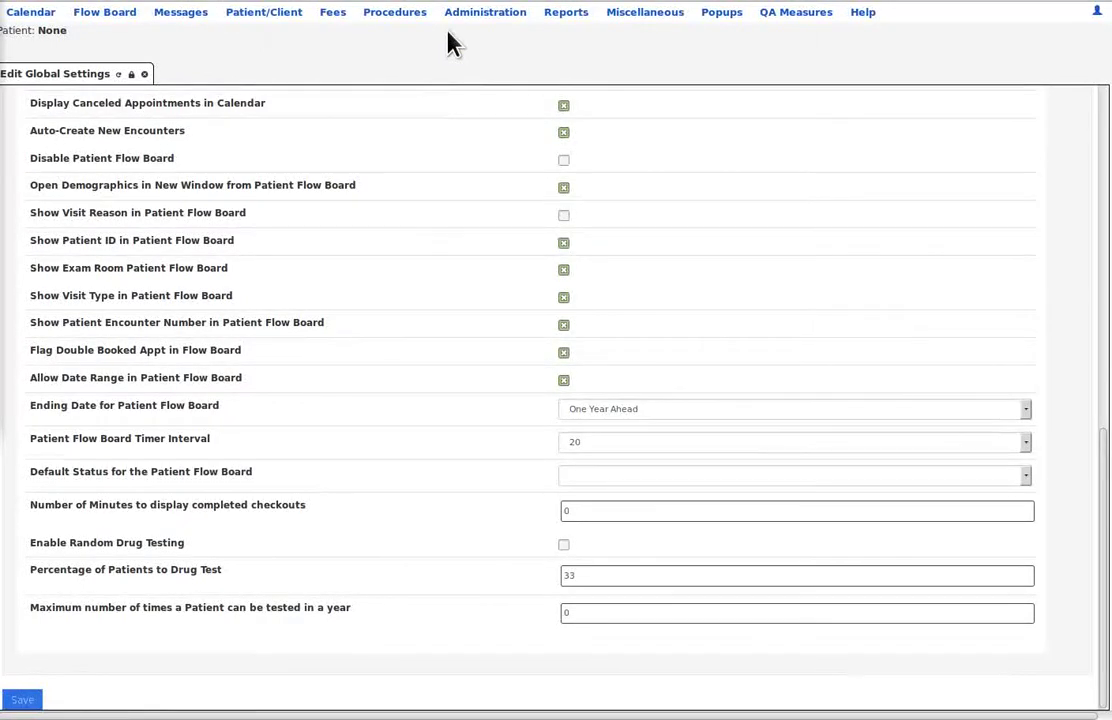
# Open Calendar Administration and close the global settings page.
pyautogui.moveTo(481, 25)
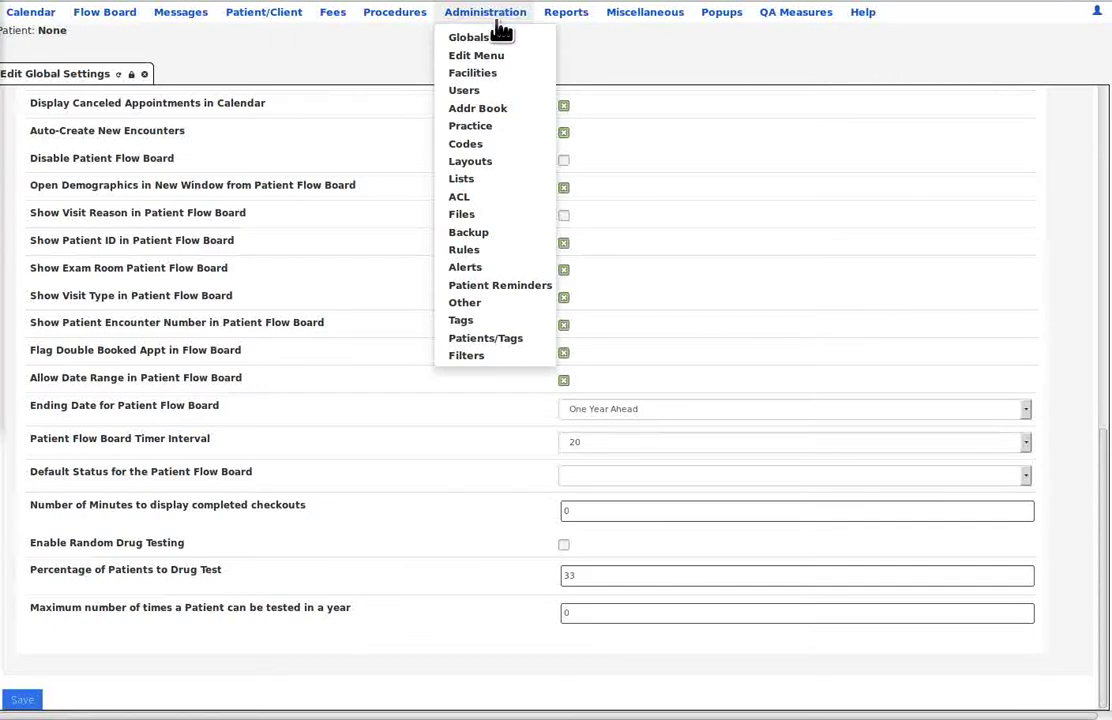
pyautogui.moveTo(485, 308)
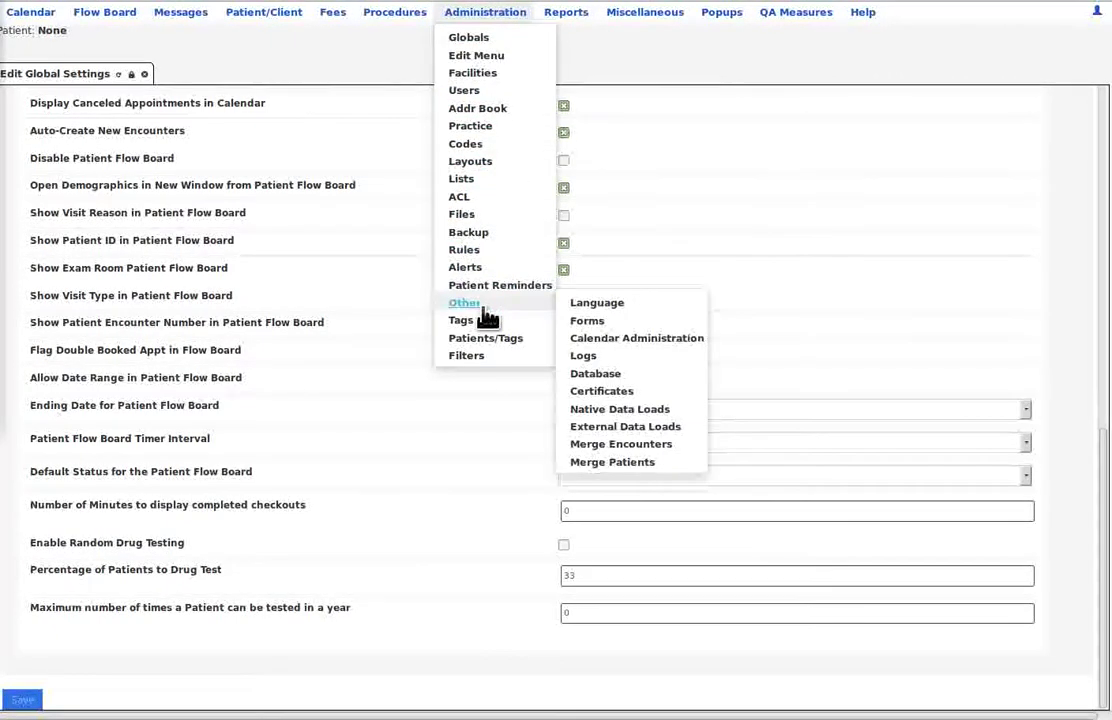
pyautogui.click(649, 347)
pyautogui.click(144, 74)
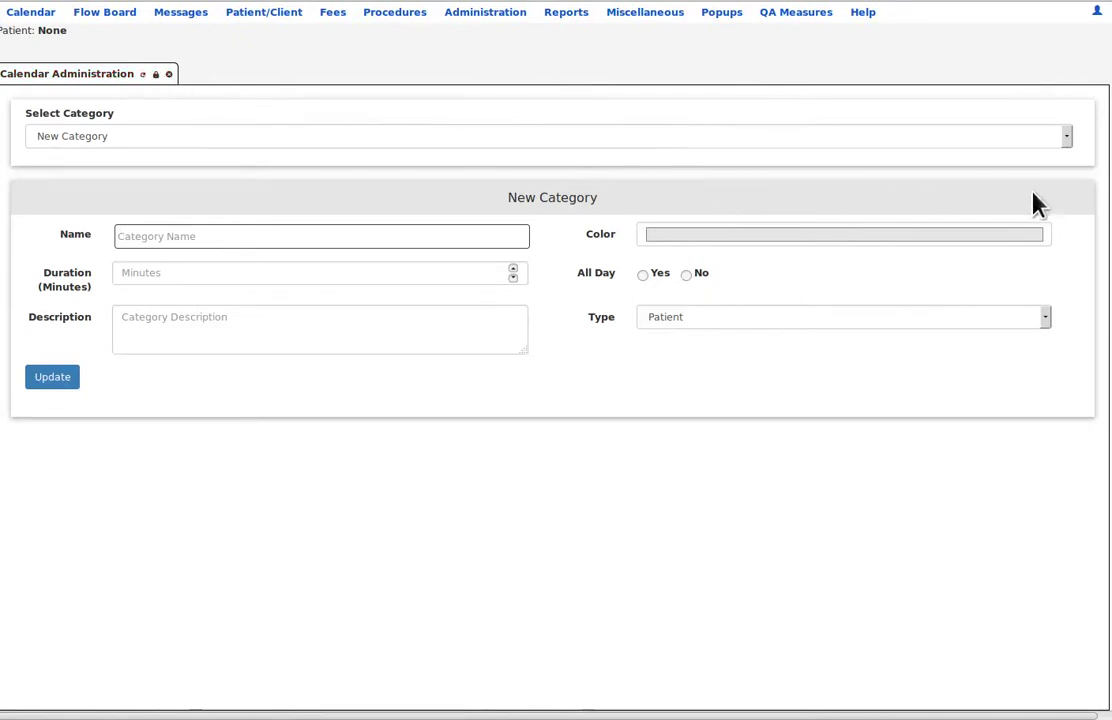
# Load the Lunch category for editing and go through its name, duration and description.
pyautogui.click(1068, 138)
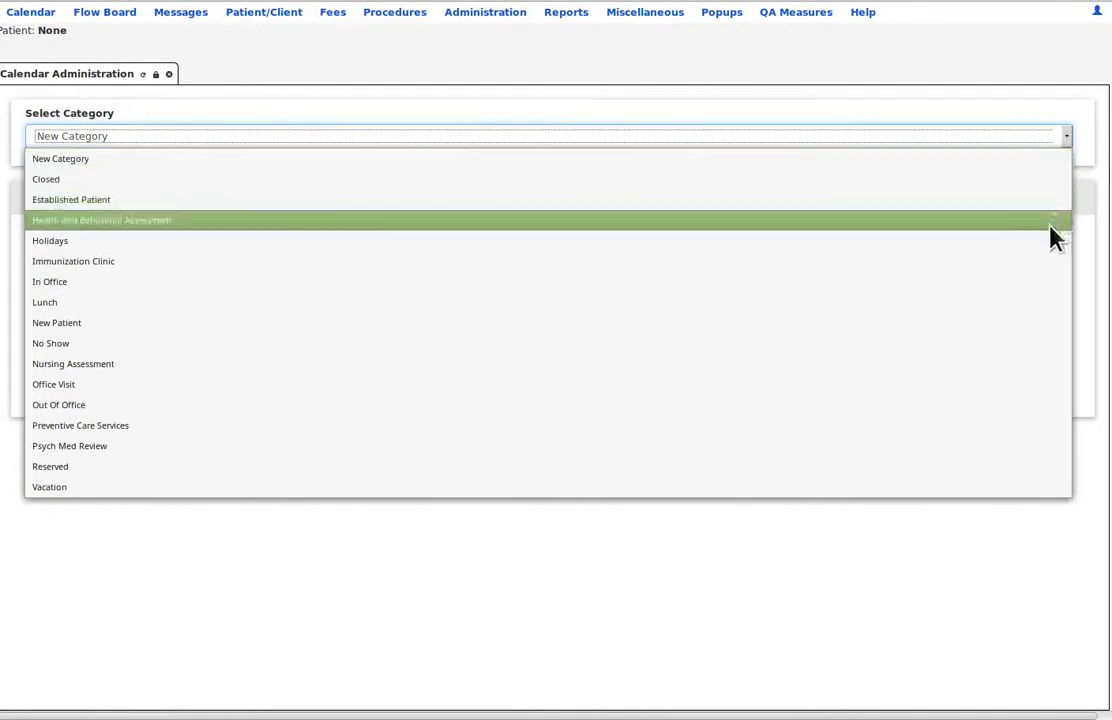
pyautogui.click(1033, 305)
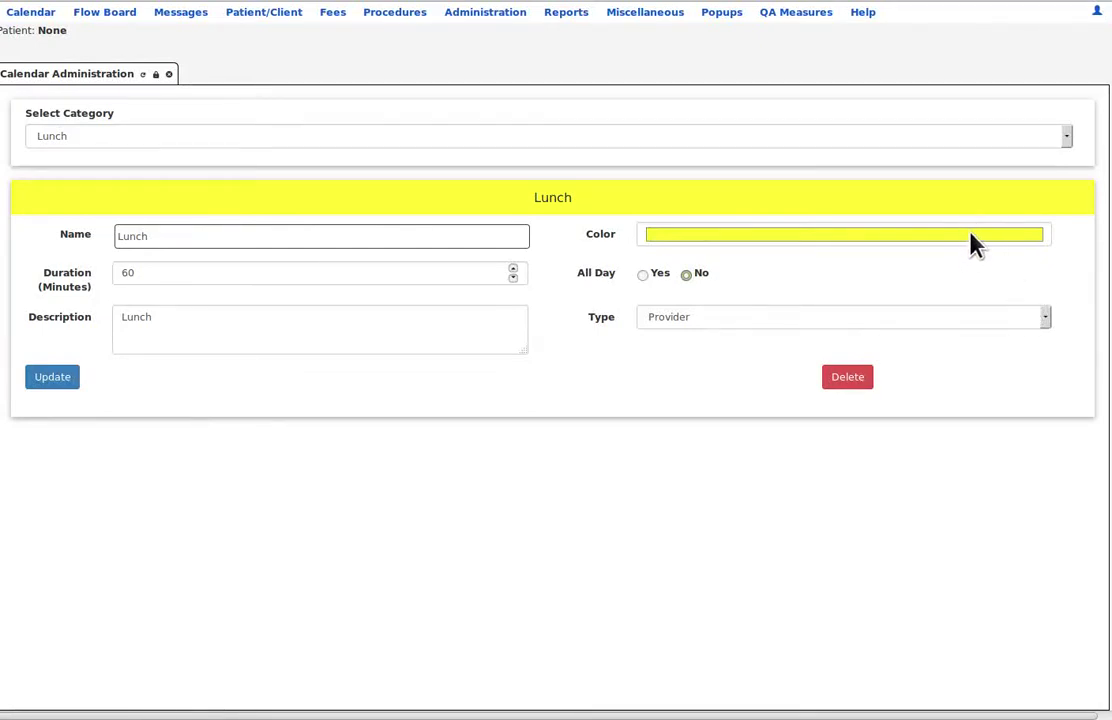
pyautogui.click(252, 238)
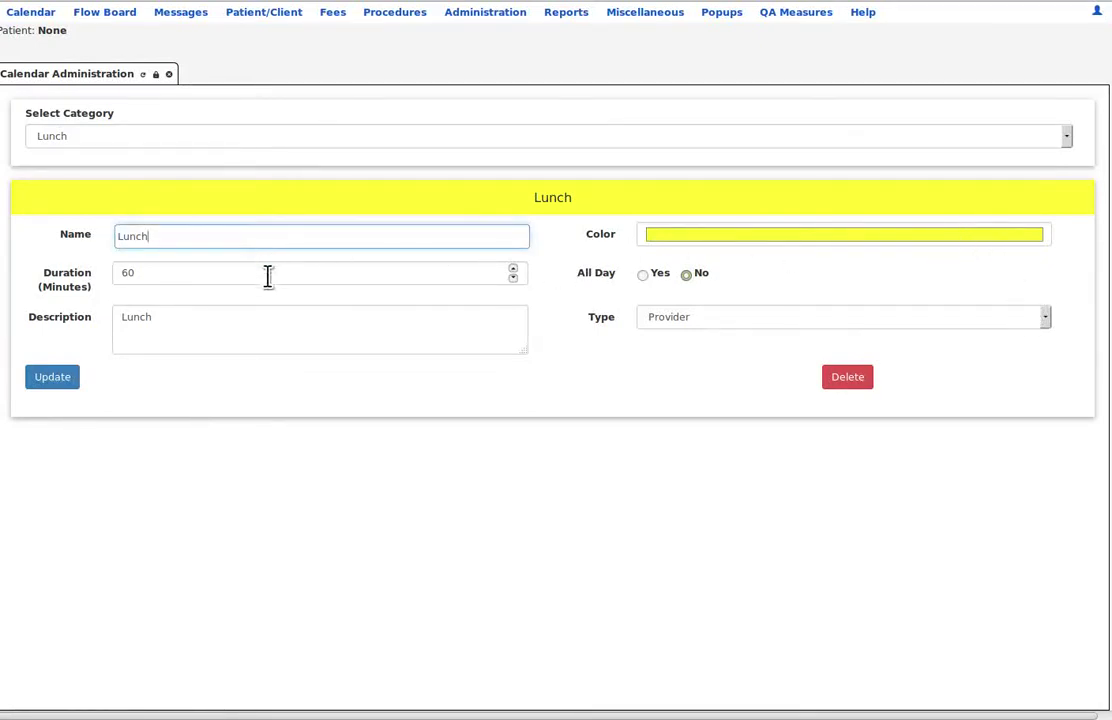
pyautogui.click(268, 280)
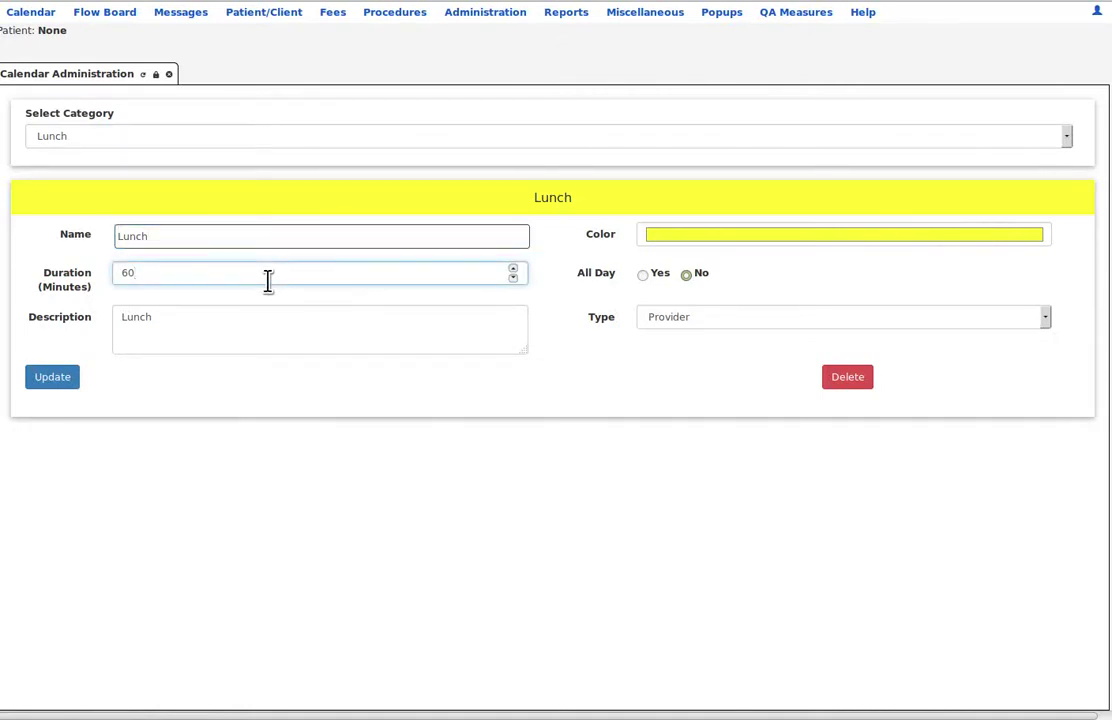
pyautogui.click(281, 333)
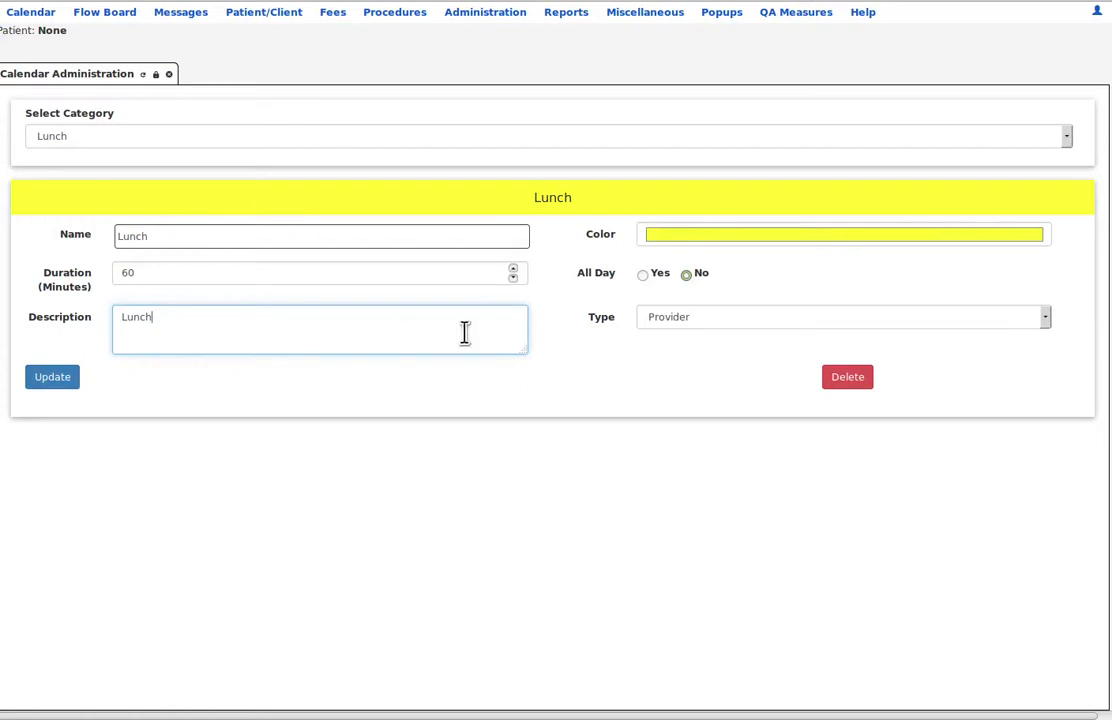
# Change the Lunch category's color to bright green and check the available category types, keeping Provider.
pyautogui.click(898, 240)
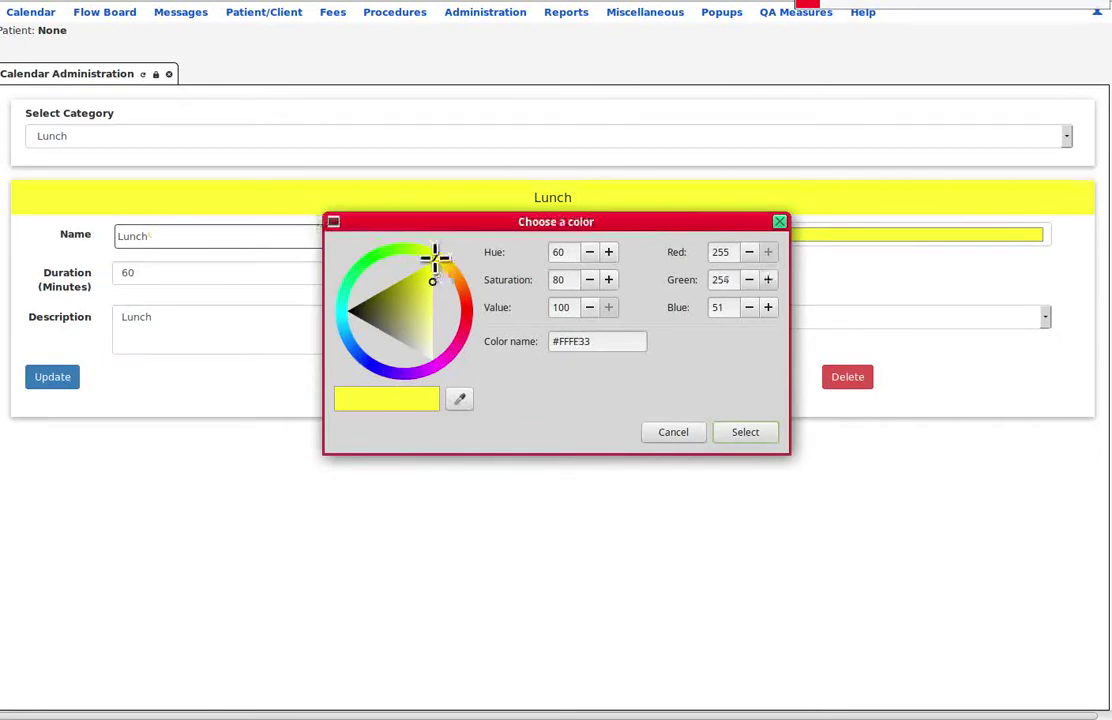
pyautogui.moveTo(434, 256)
pyautogui.mouseDown()
pyautogui.moveTo(390, 241)
pyautogui.moveTo(367, 256)
pyautogui.moveTo(393, 284)
pyautogui.mouseUp()
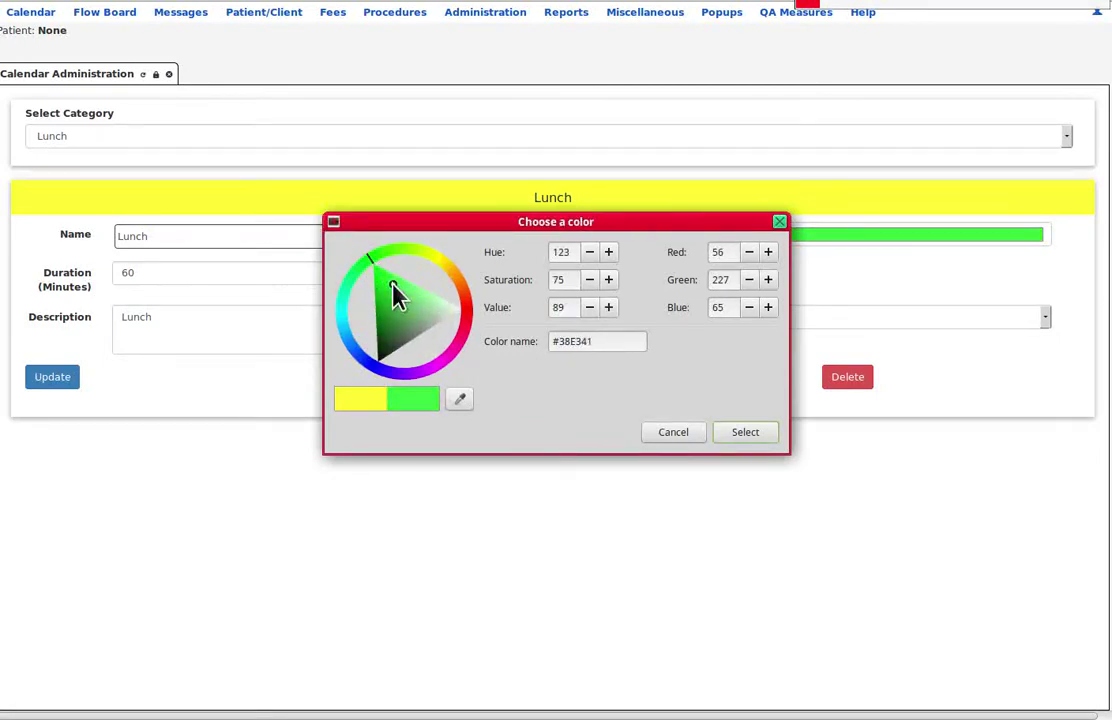
pyautogui.click(757, 440)
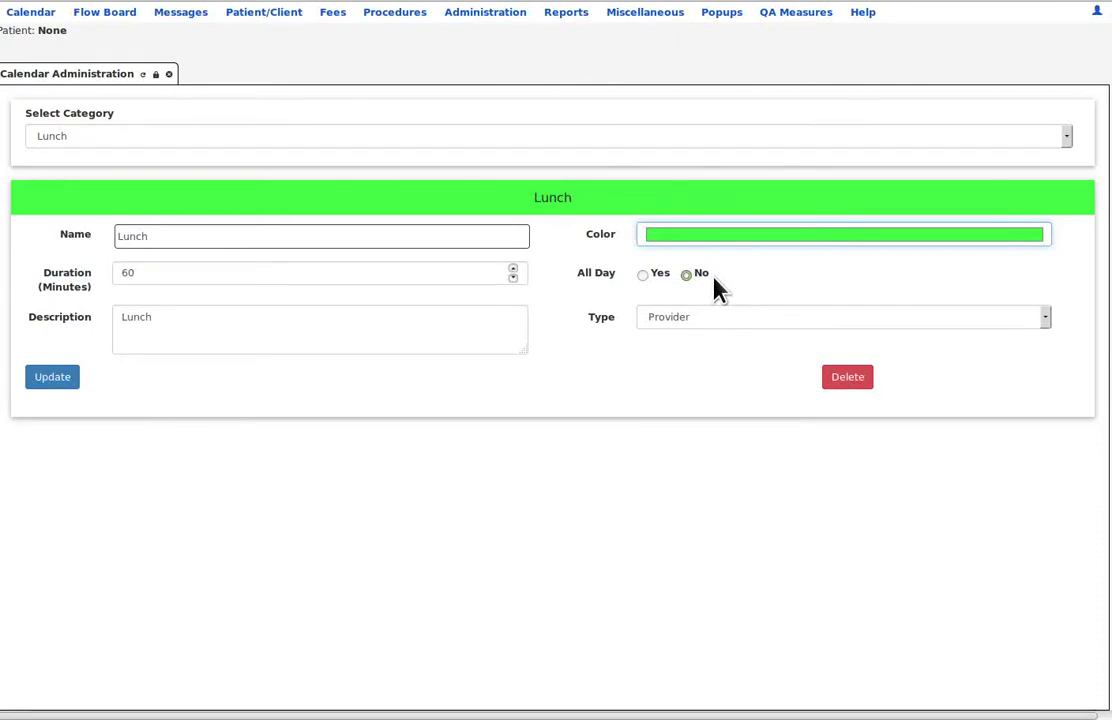
pyautogui.click(1046, 316)
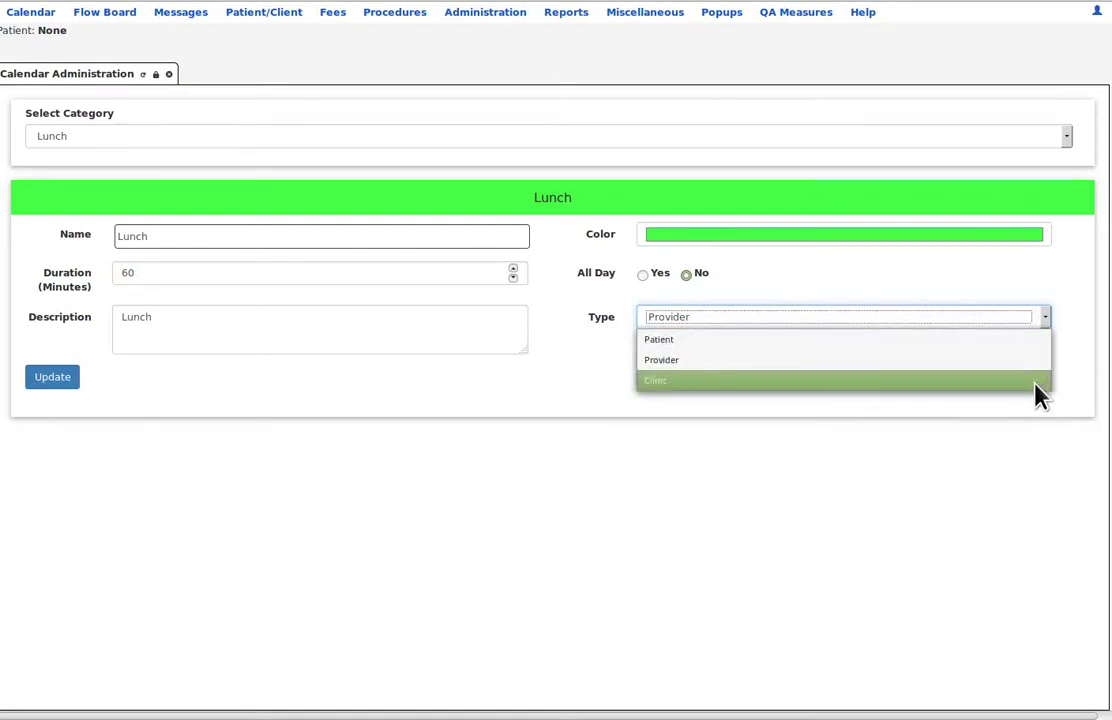
pyautogui.click(603, 390)
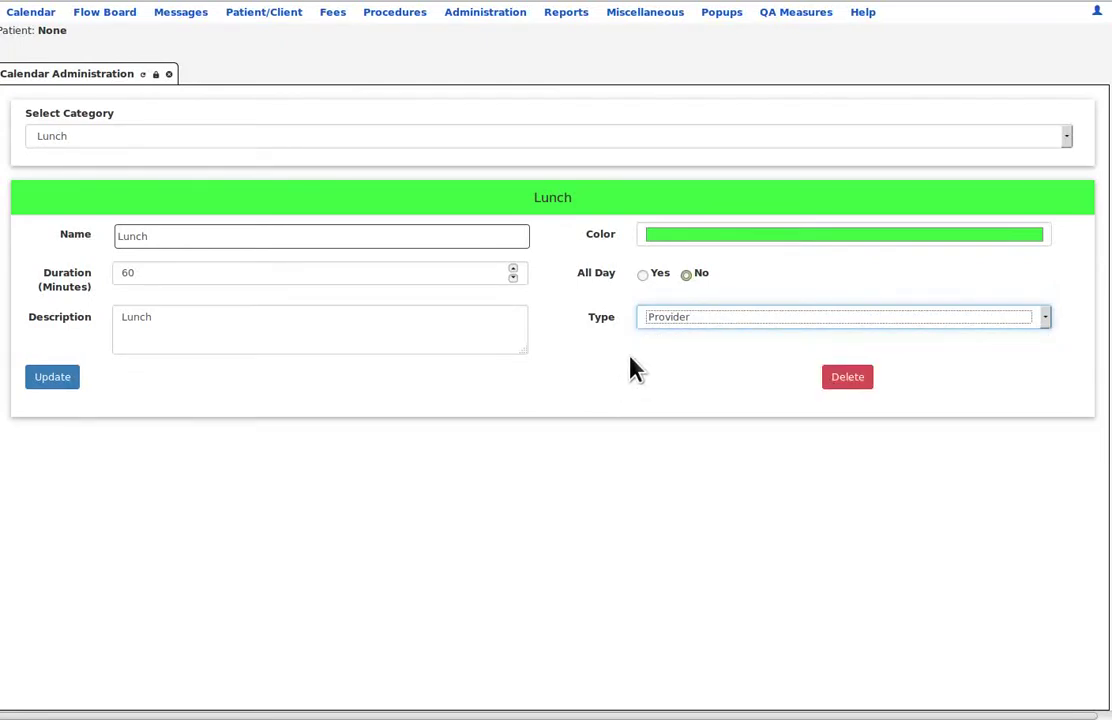
# Start a new calendar category and set its color to bright green #6CEA21.
pyautogui.click(1066, 137)
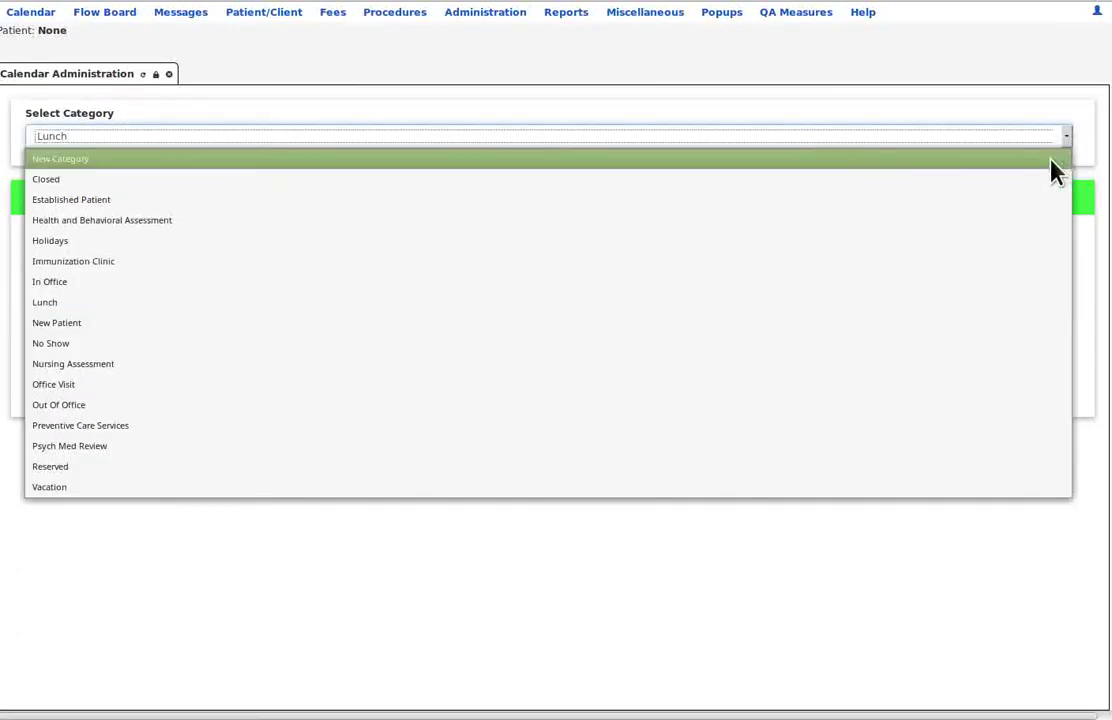
pyautogui.click(1052, 163)
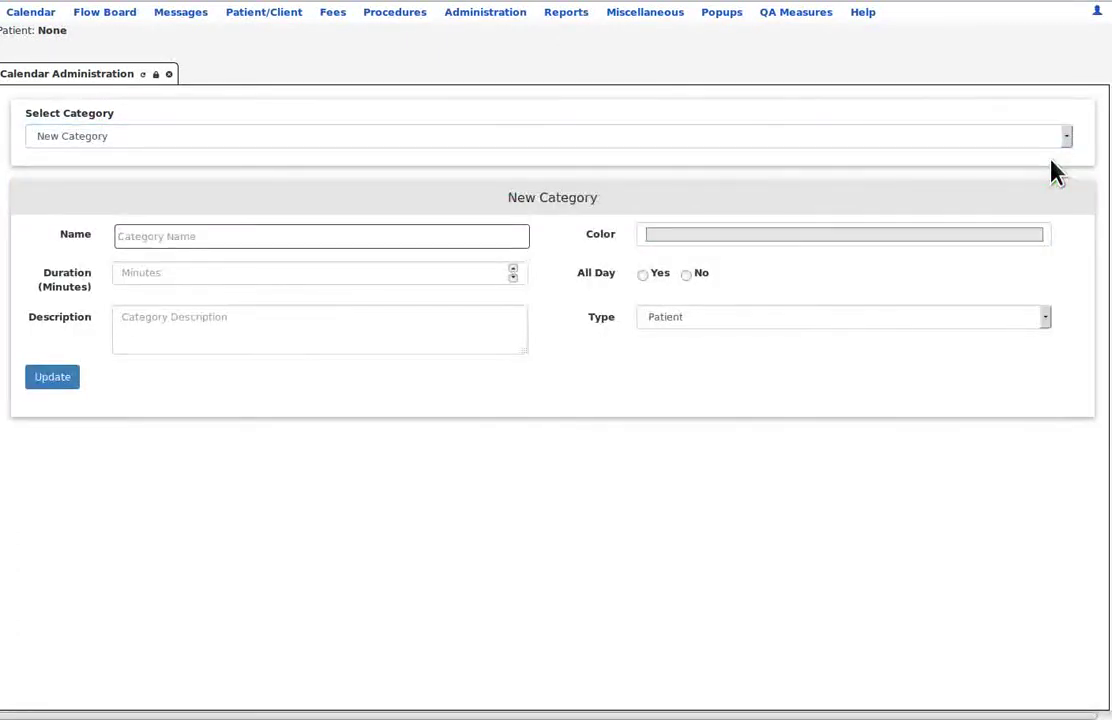
pyautogui.click(1006, 240)
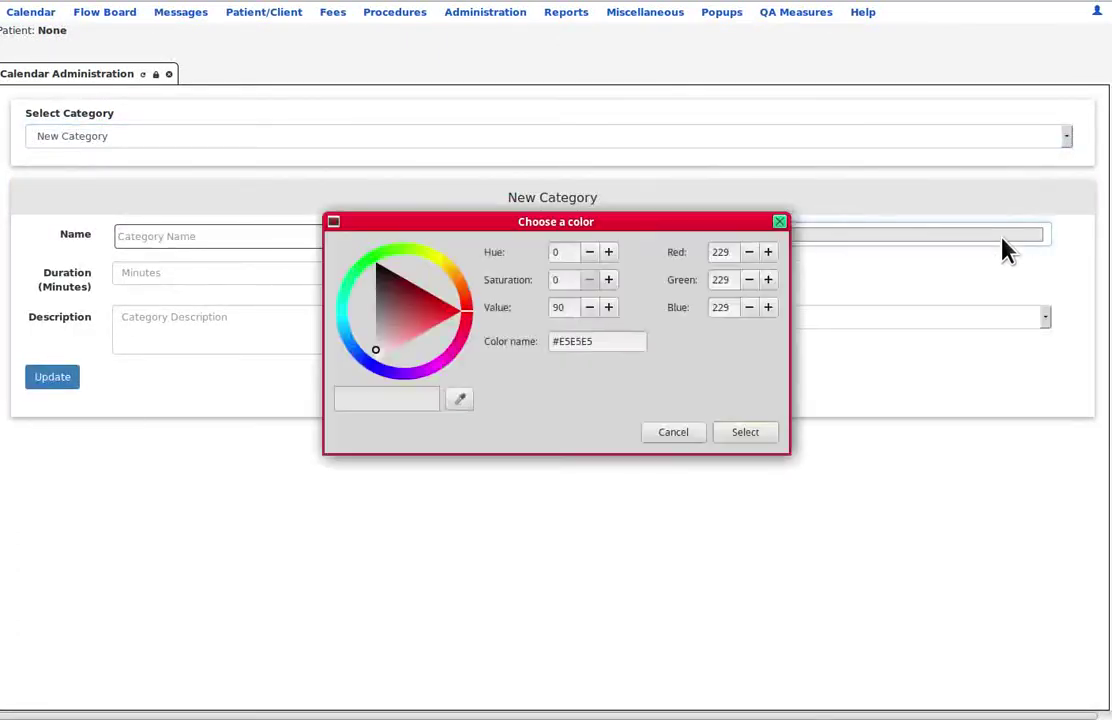
pyautogui.moveTo(466, 320)
pyautogui.mouseDown()
pyautogui.moveTo(452, 258)
pyautogui.moveTo(393, 246)
pyautogui.mouseUp()
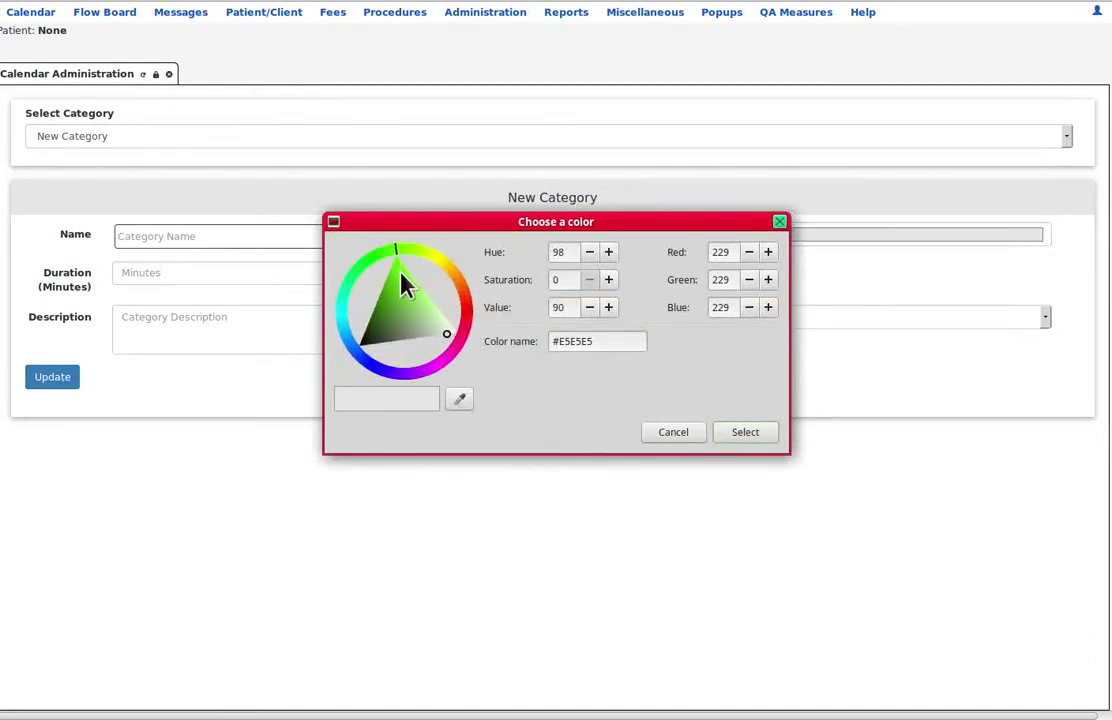
pyautogui.click(401, 276)
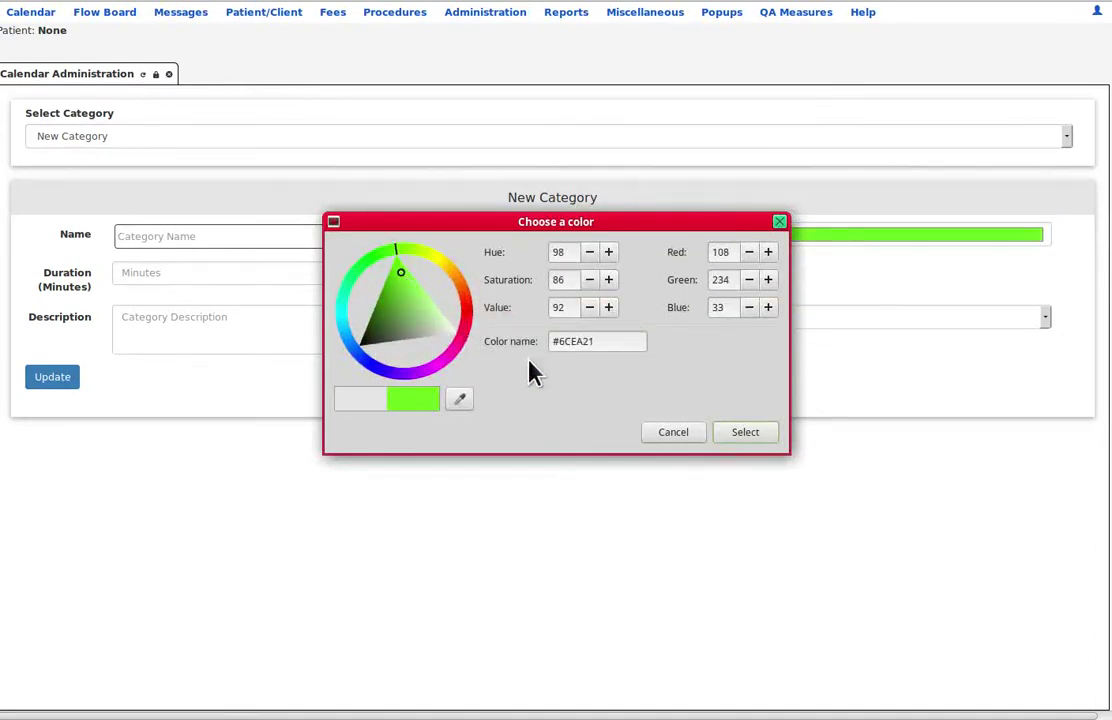
pyautogui.click(757, 439)
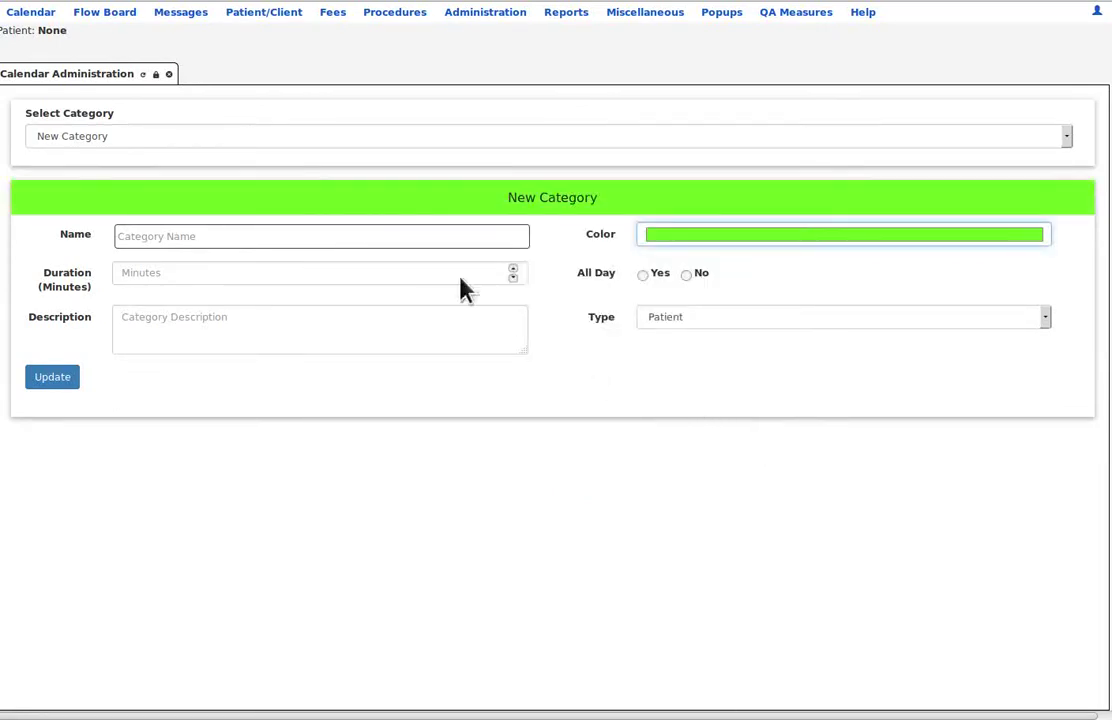
# Name the new category "cat name", with a duration of 34 minutes and the description "hgdfhgfjhgj".
pyautogui.click(375, 240)
pyautogui.write('c')
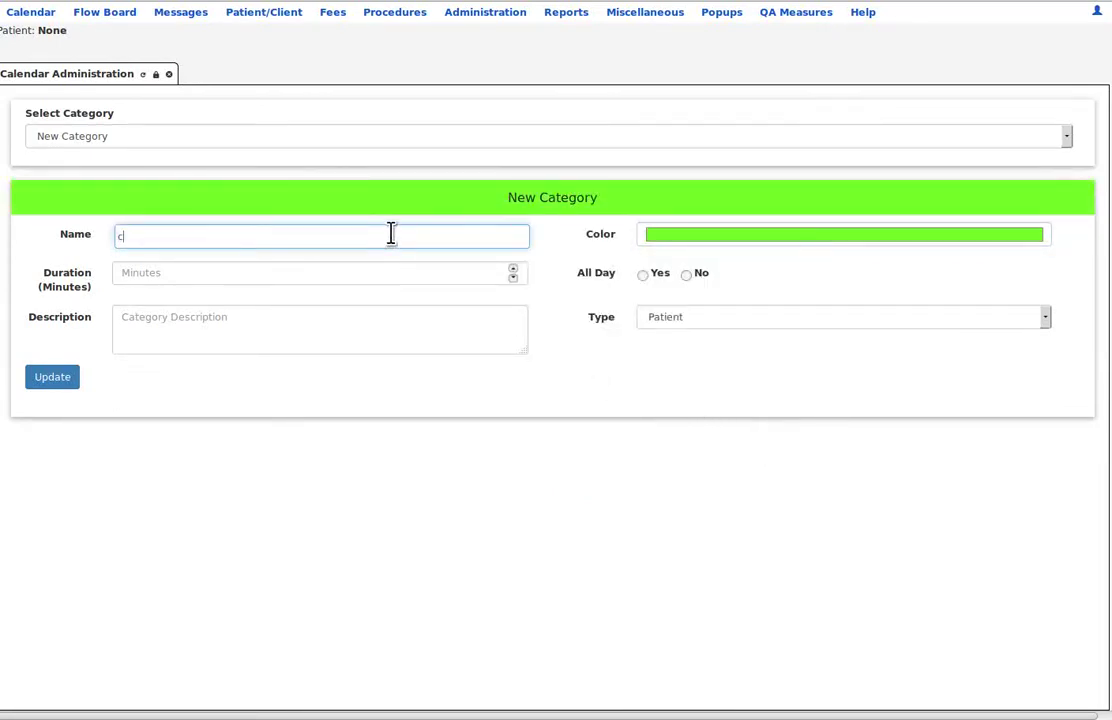
pyautogui.write('at name')
pyautogui.click(377, 273)
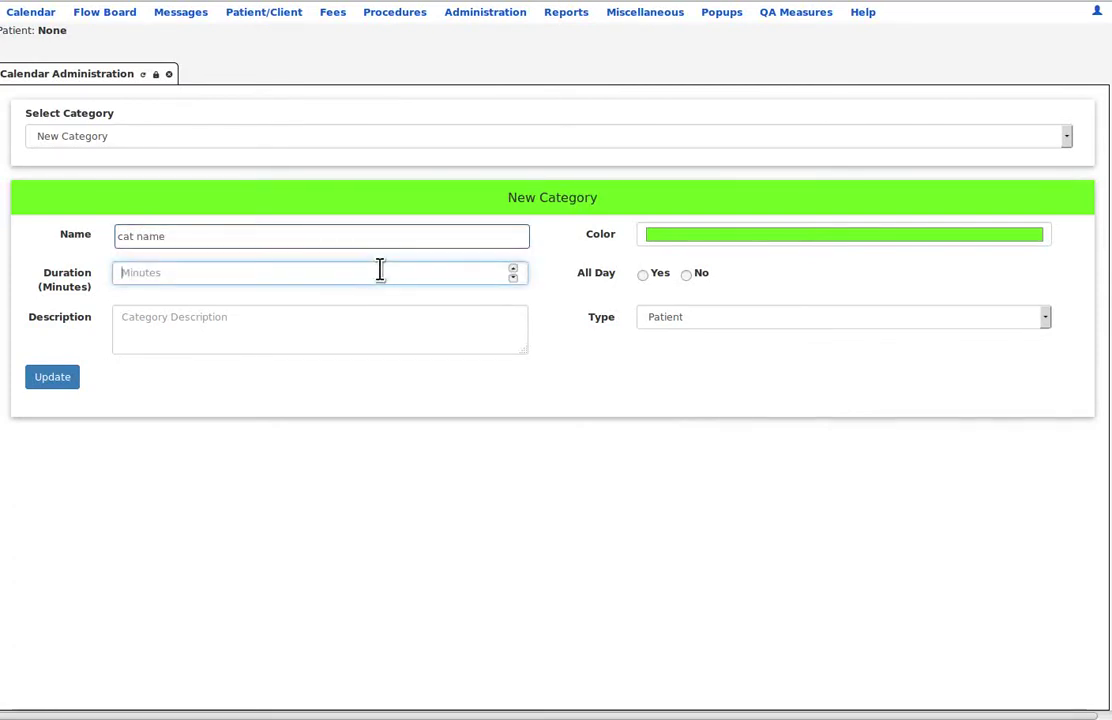
pyautogui.write('34')
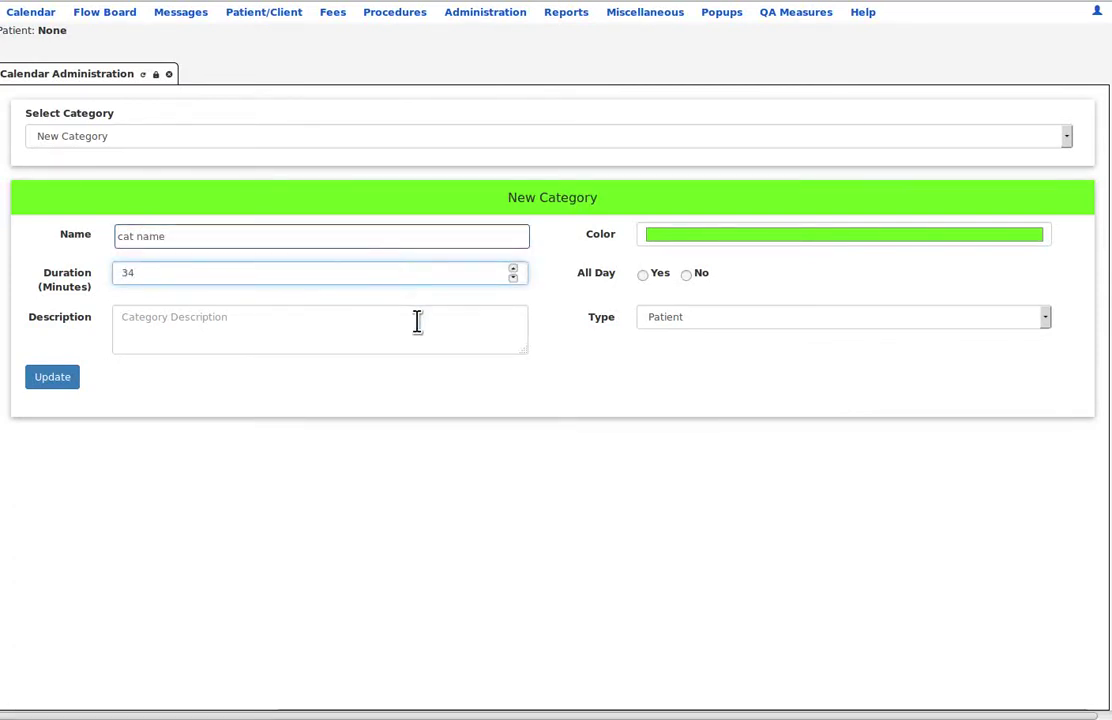
pyautogui.click(417, 320)
pyautogui.write('hgdfhgfjhgj')
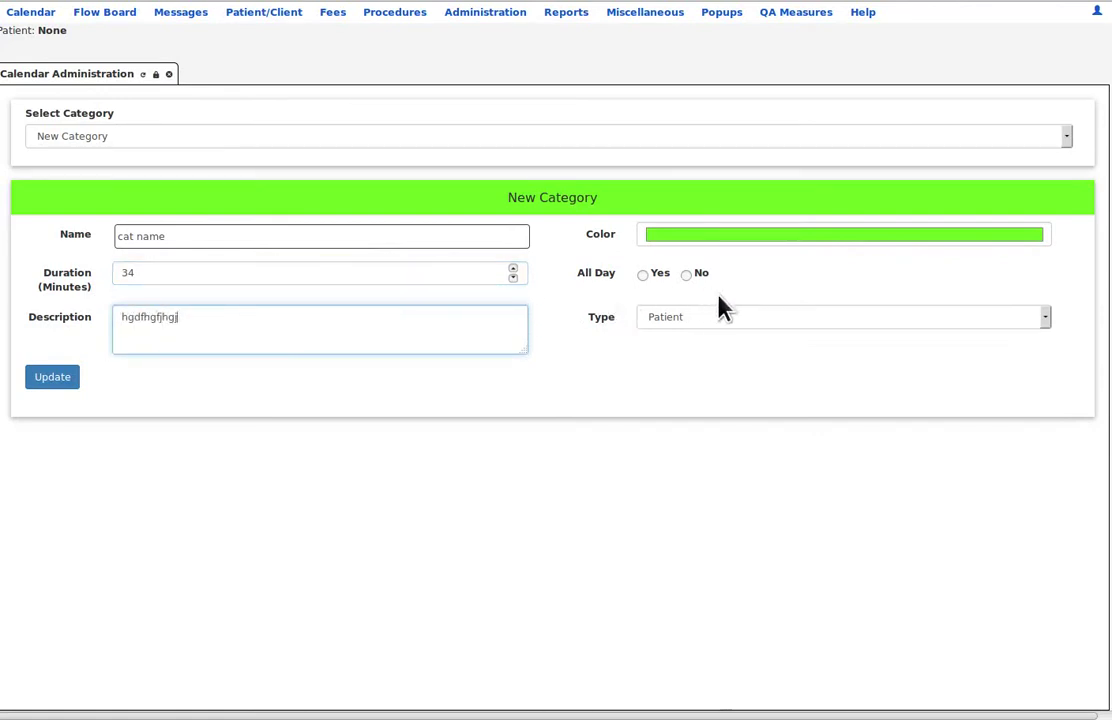
# Set the new category's All Day option to No, keep its type as Patient, and submit the category.
pyautogui.click(687, 275)
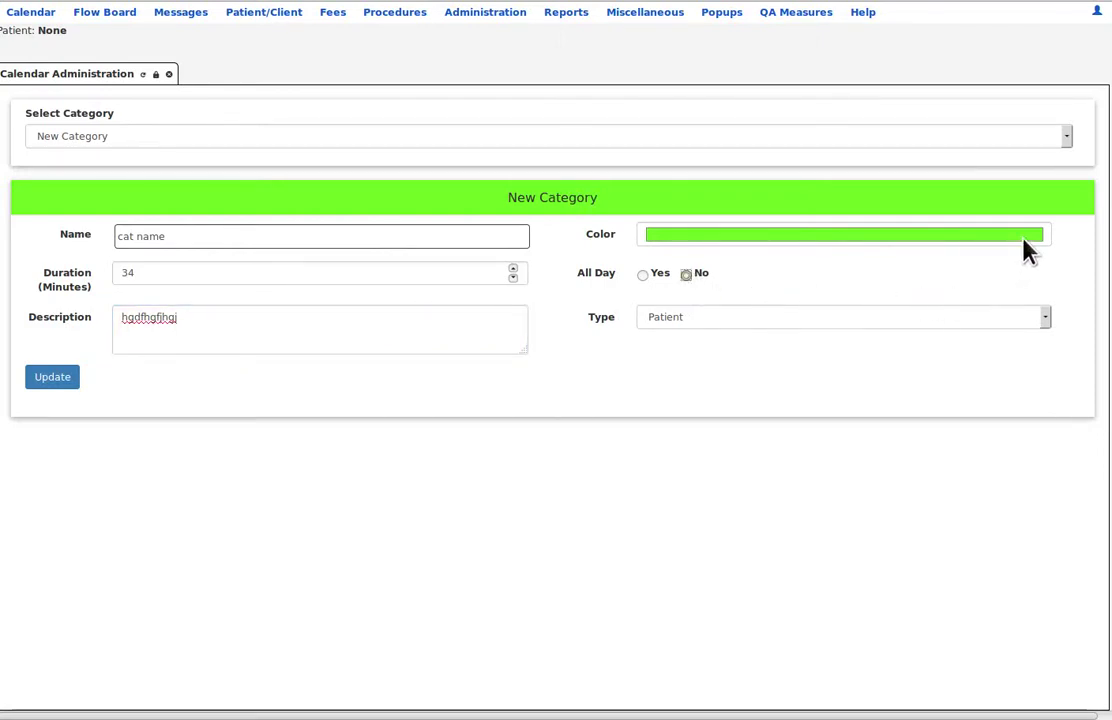
pyautogui.click(1047, 318)
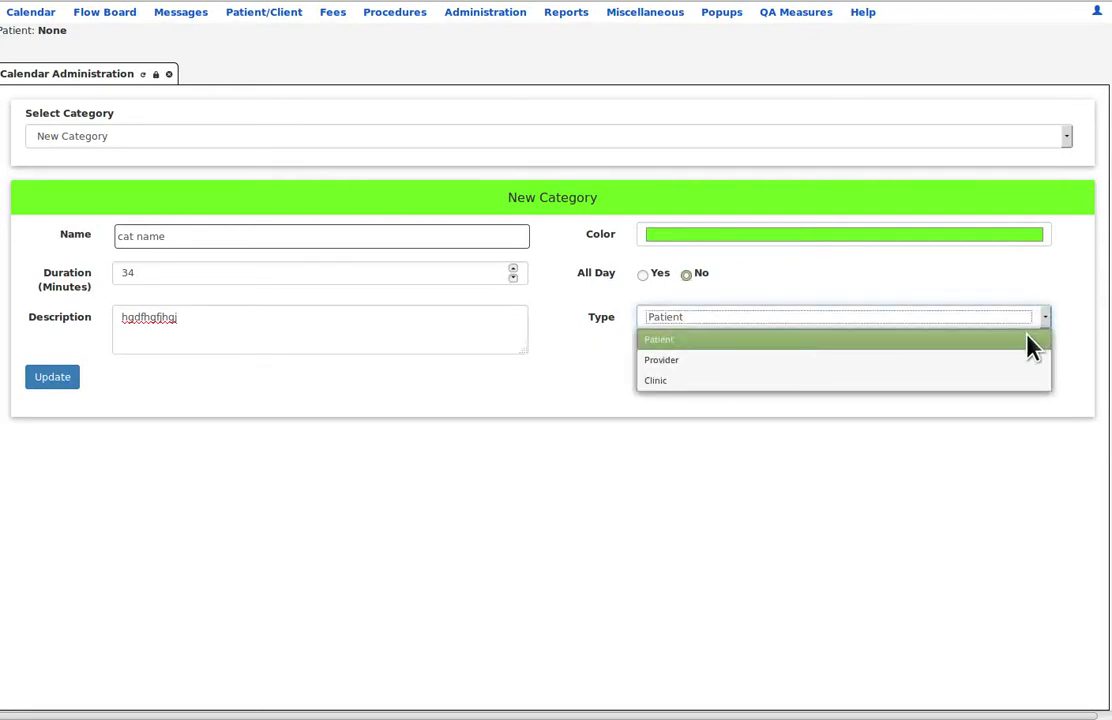
pyautogui.click(1027, 338)
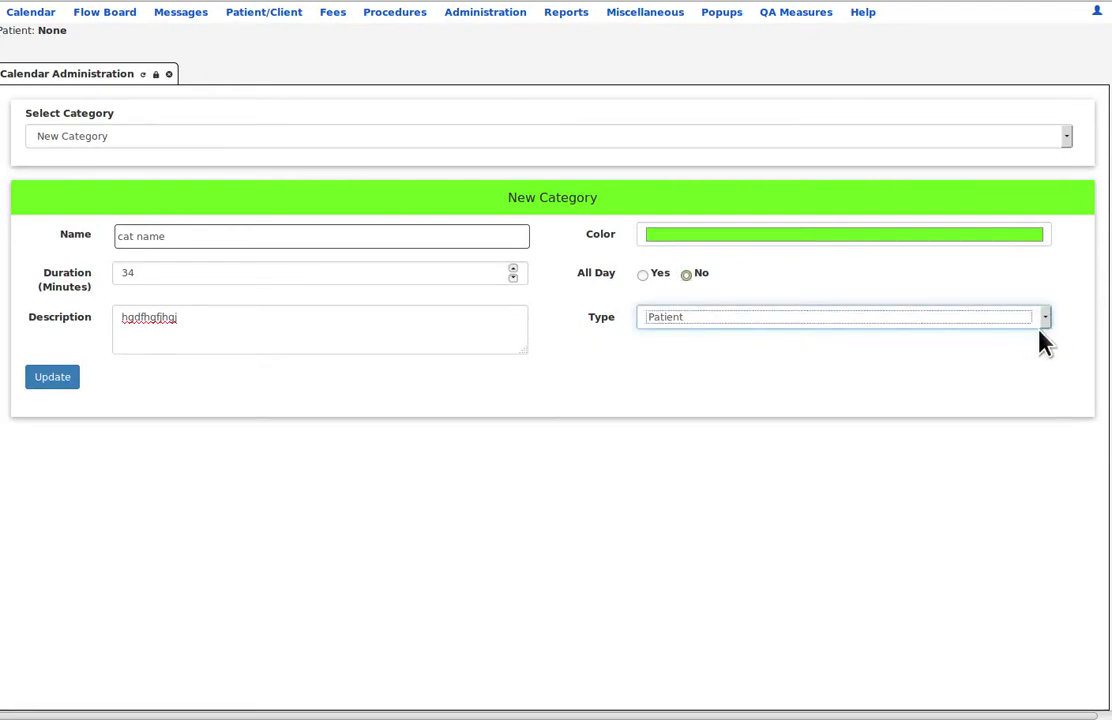
pyautogui.click(43, 380)
pyautogui.hotkey('alt', 'Tab')
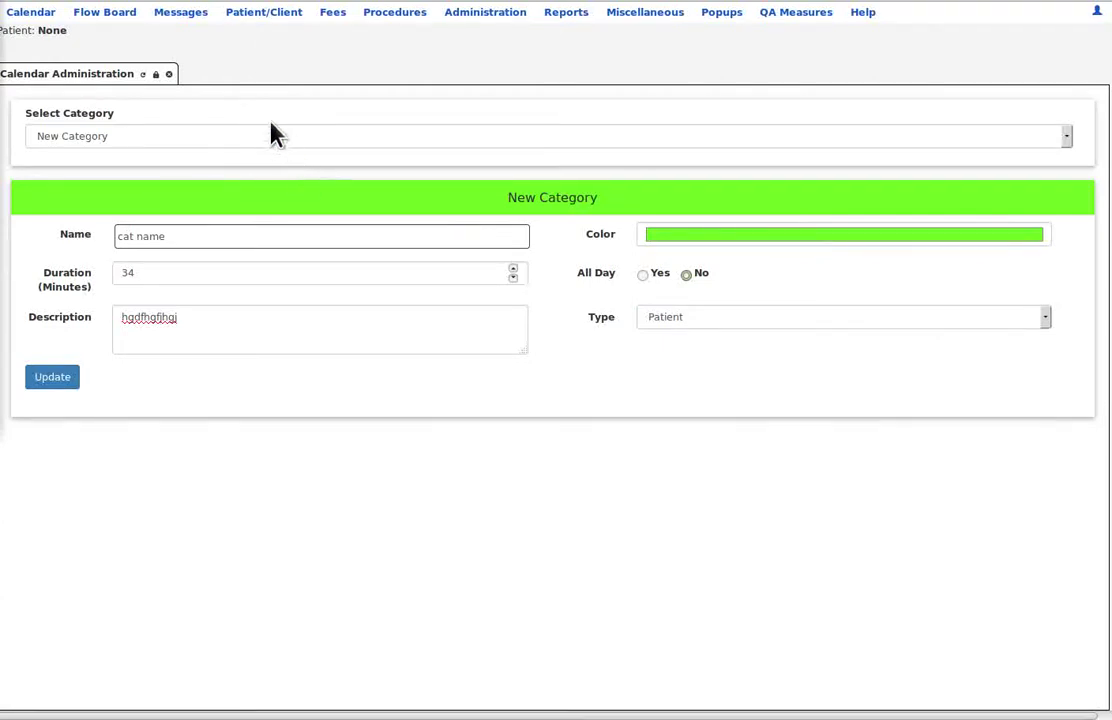
# Open the calendar, close Calendar Administration, and look through the providers' agenda for the whole day.
pyautogui.click(40, 20)
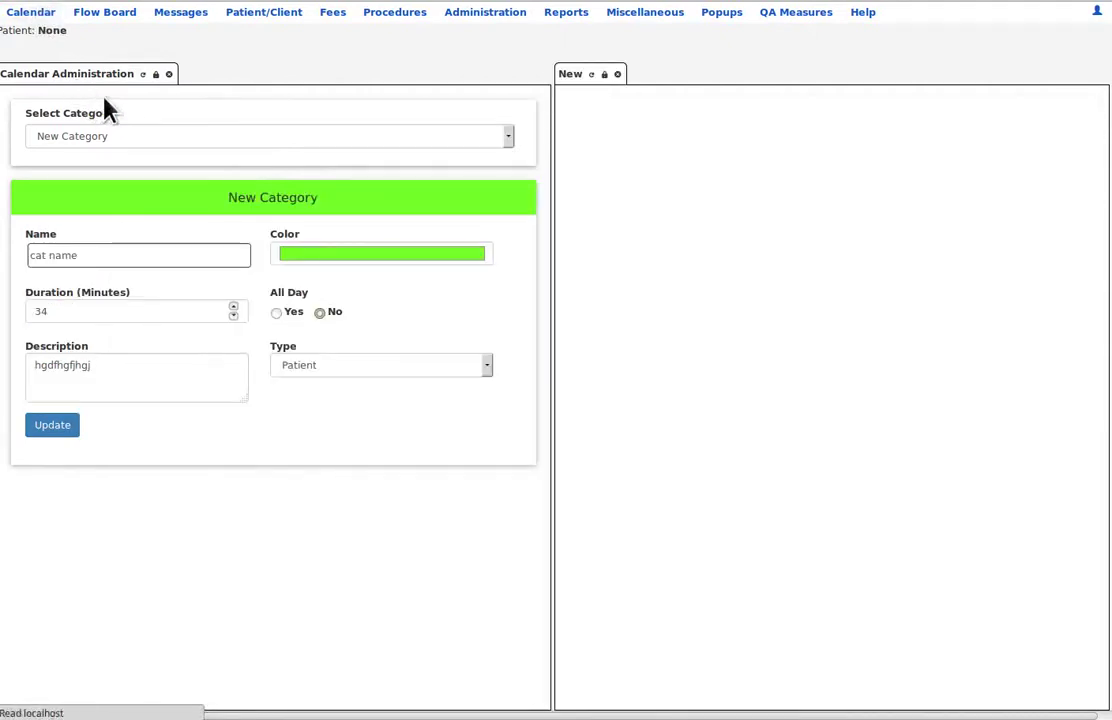
pyautogui.click(169, 74)
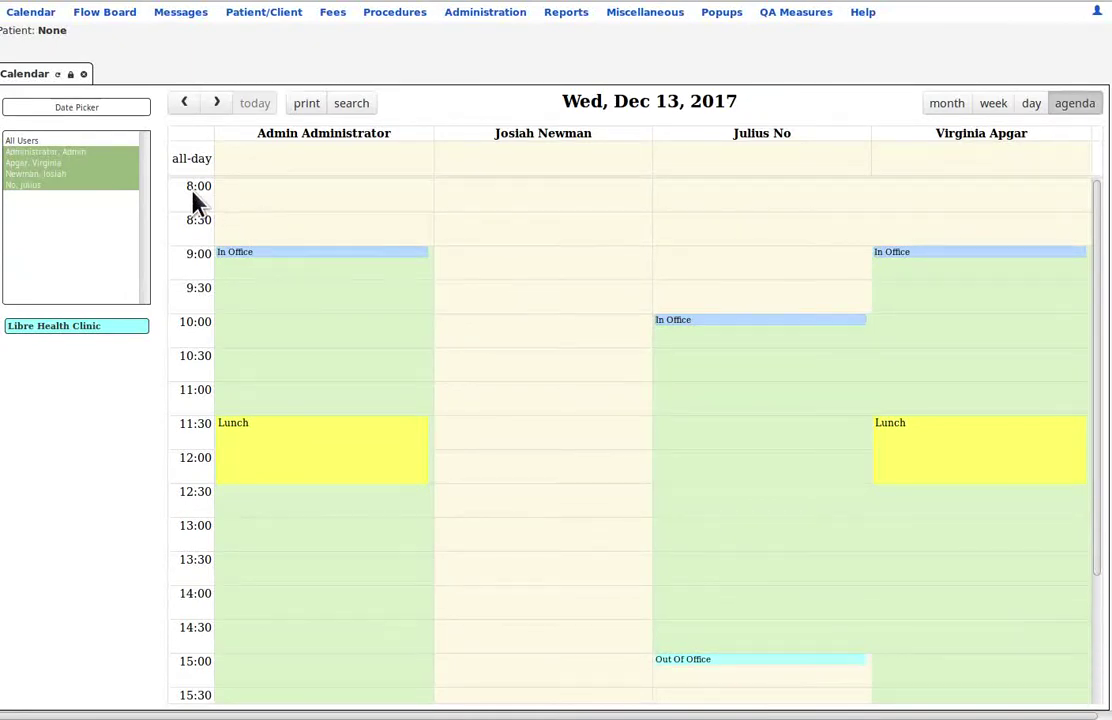
pyautogui.scroll(-3, 199, 204)
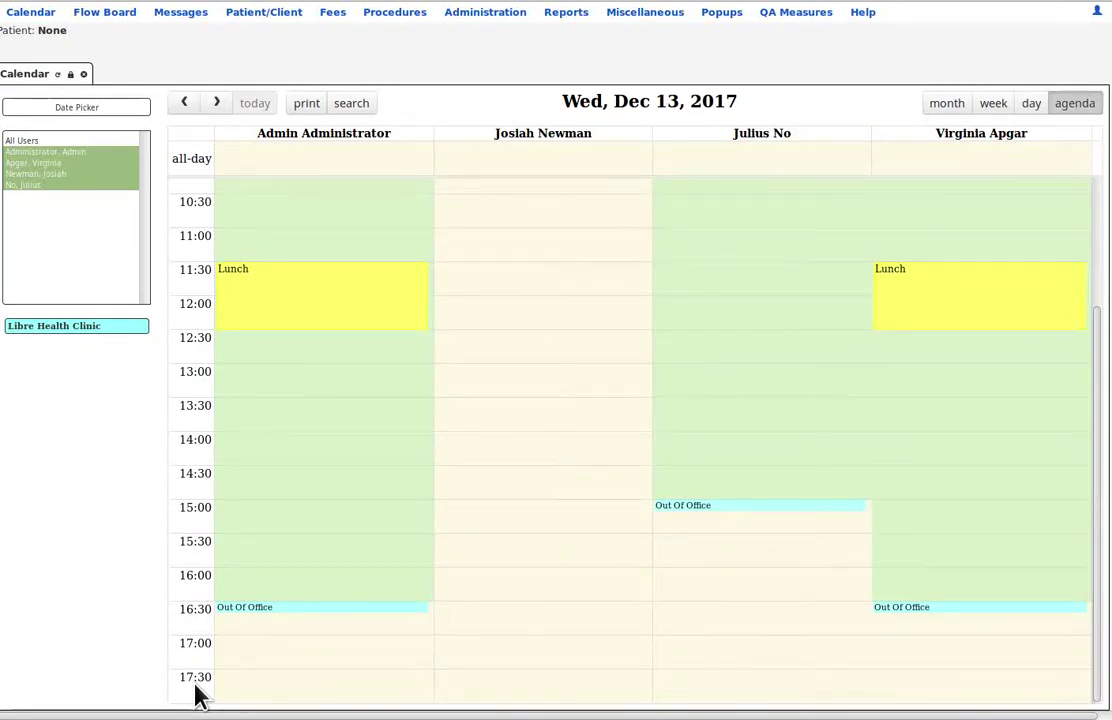
pyautogui.scroll(3, 198, 690)
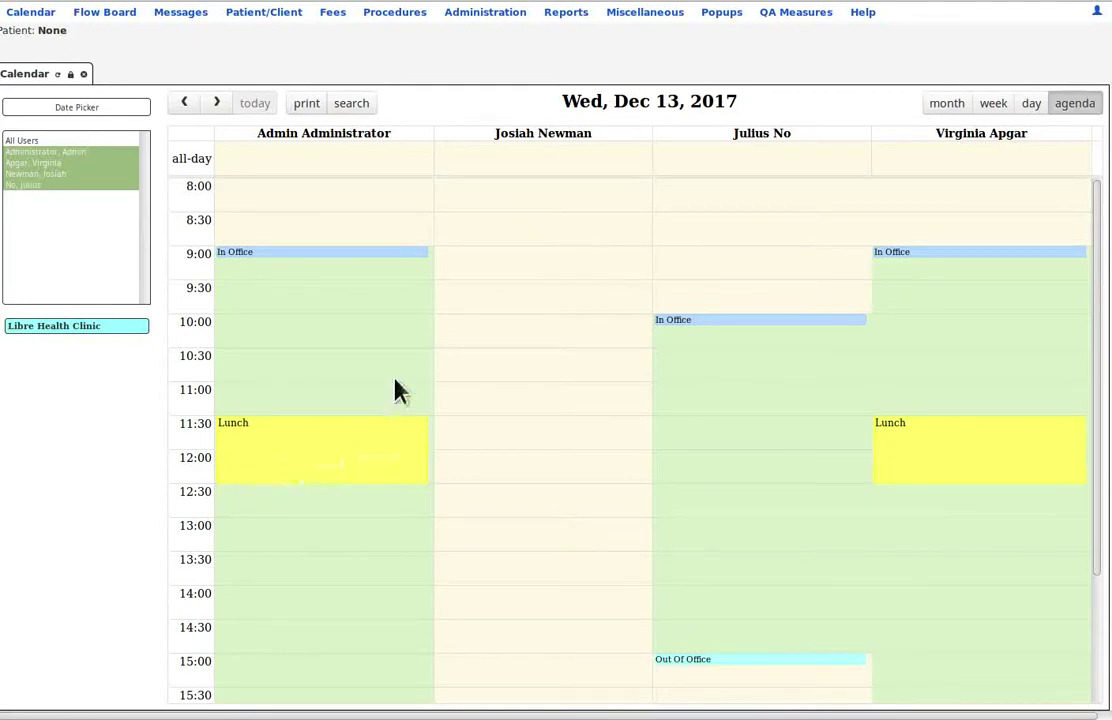
# Start a provider event for the second listed provider with category In Office, keeping Libre Health Clinic as the facility.
pyautogui.click(550, 160)
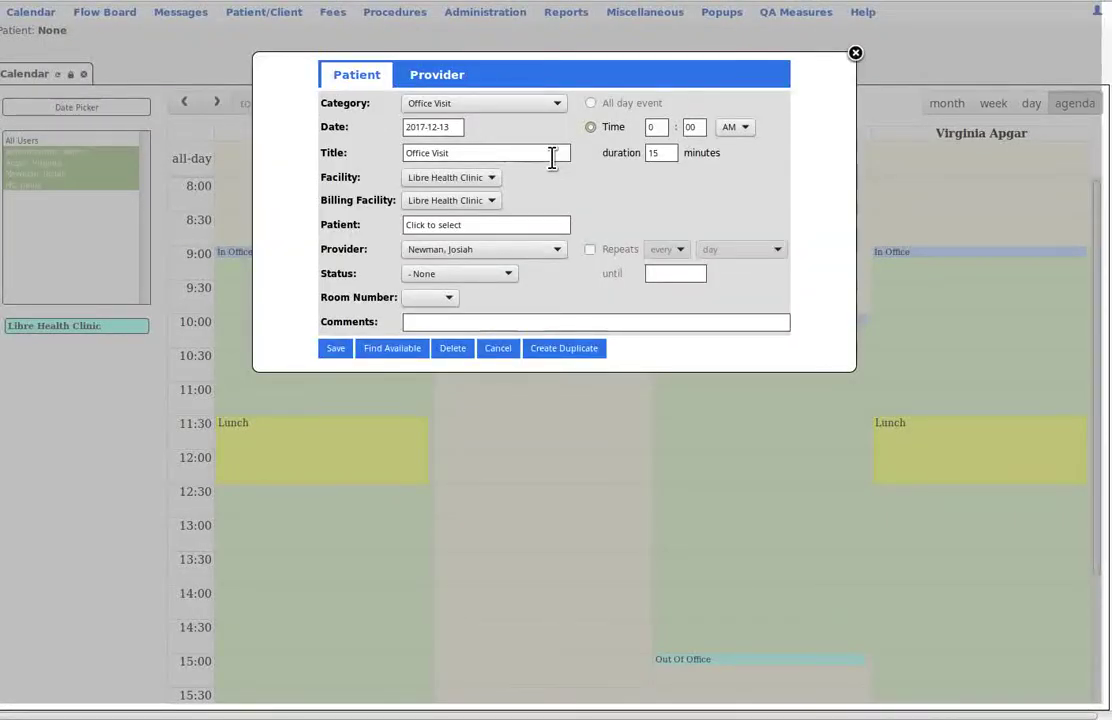
pyautogui.click(444, 80)
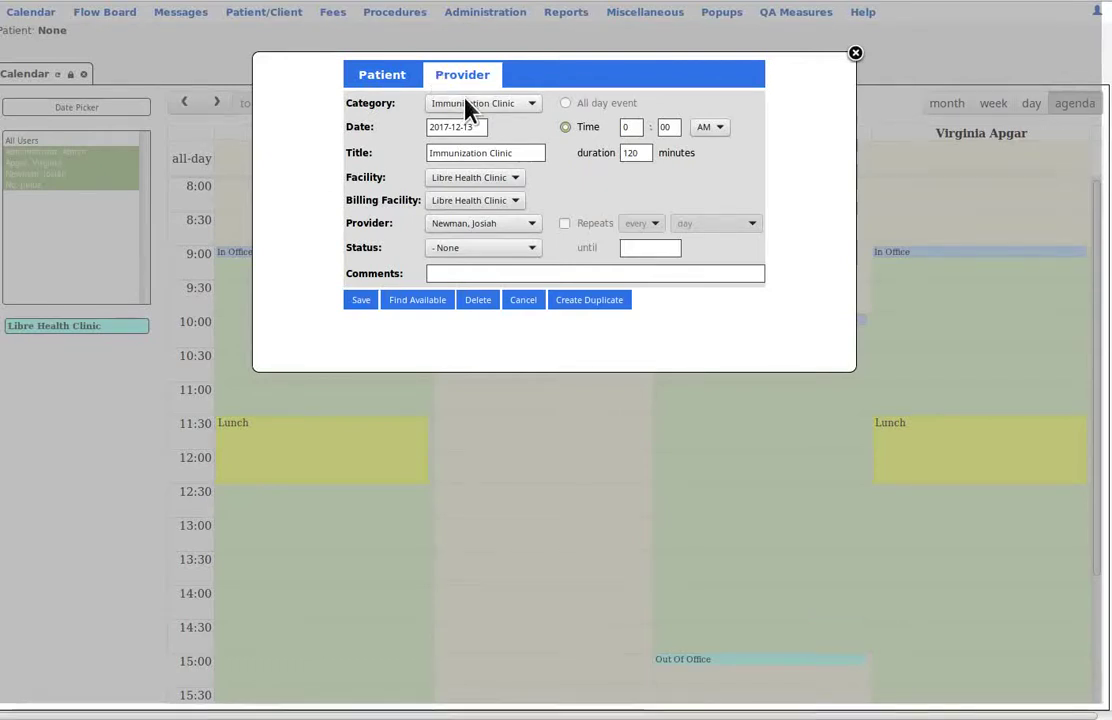
pyautogui.click(466, 108)
pyautogui.click(470, 144)
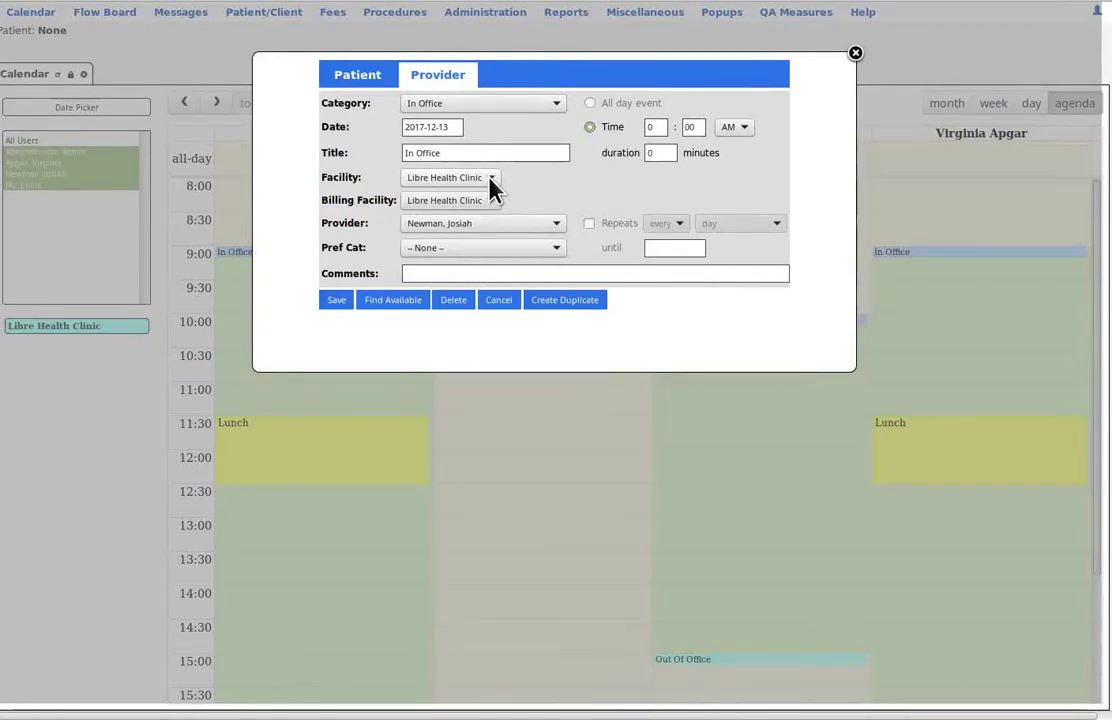
pyautogui.click(491, 183)
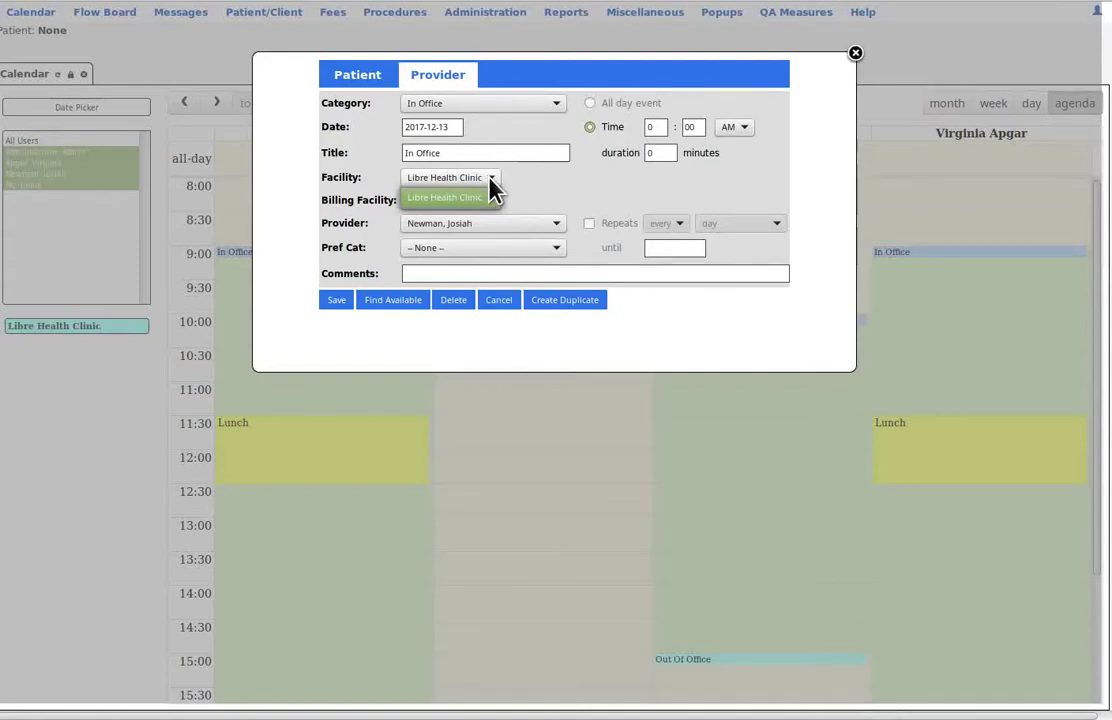
pyautogui.click(491, 183)
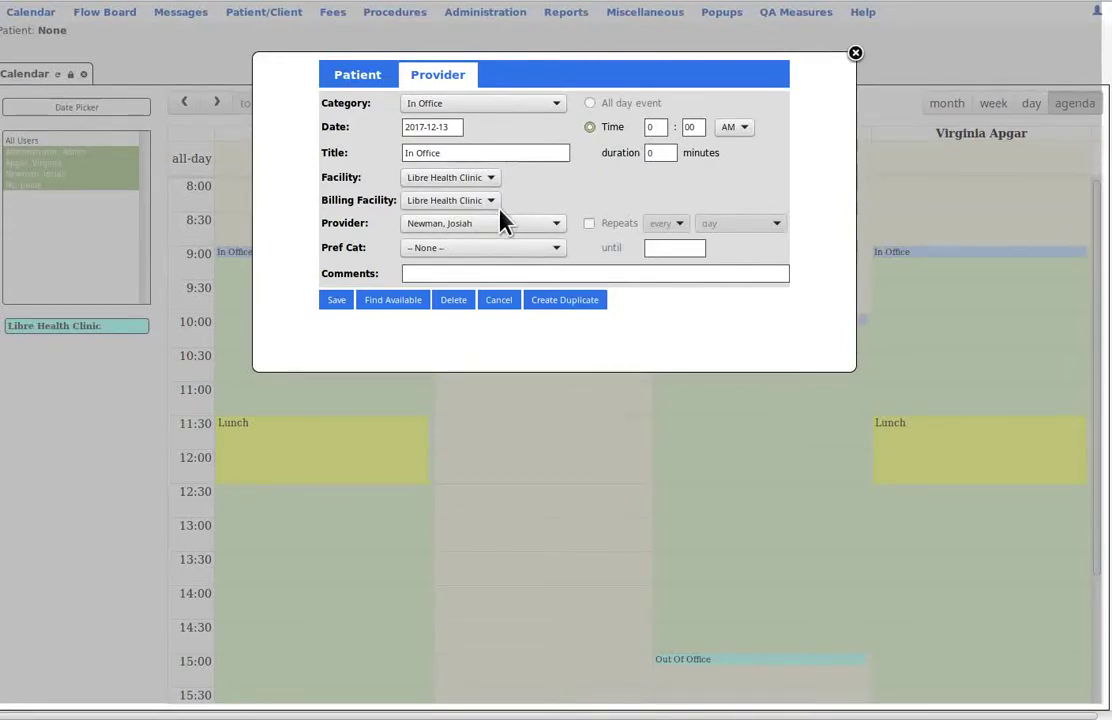
# Set the event's time to 10:00 AM and check the available categories, keeping In Office.
pyautogui.click(655, 127)
pyautogui.write('10')
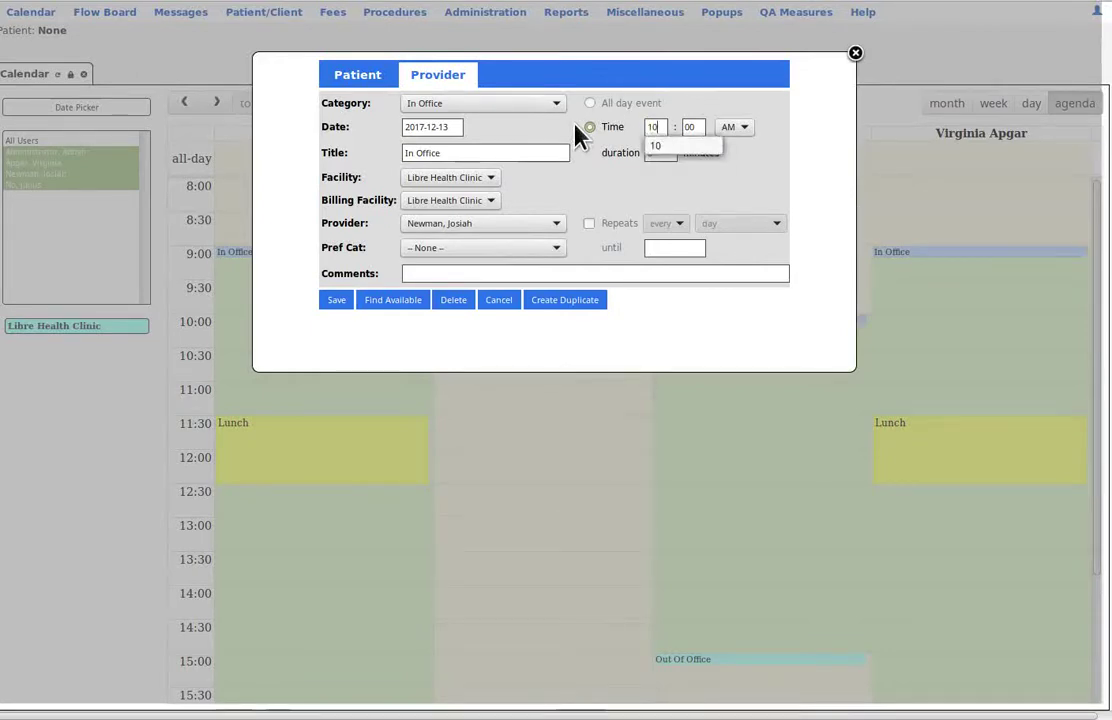
pyautogui.click(744, 128)
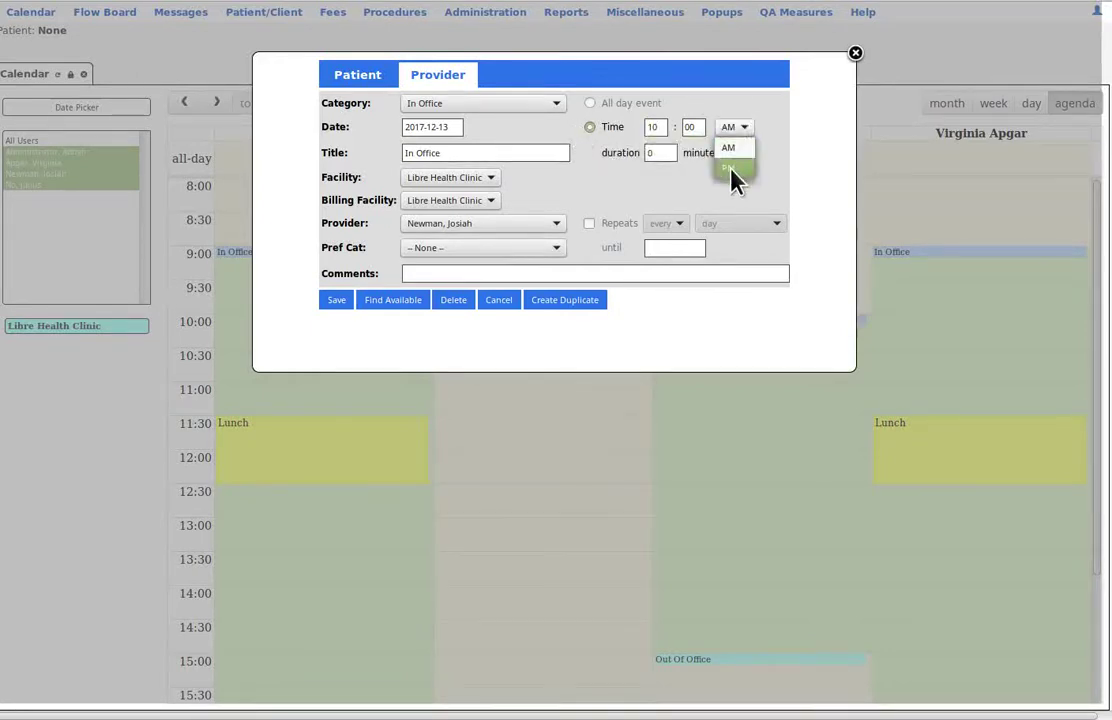
pyautogui.click(738, 152)
pyautogui.click(553, 102)
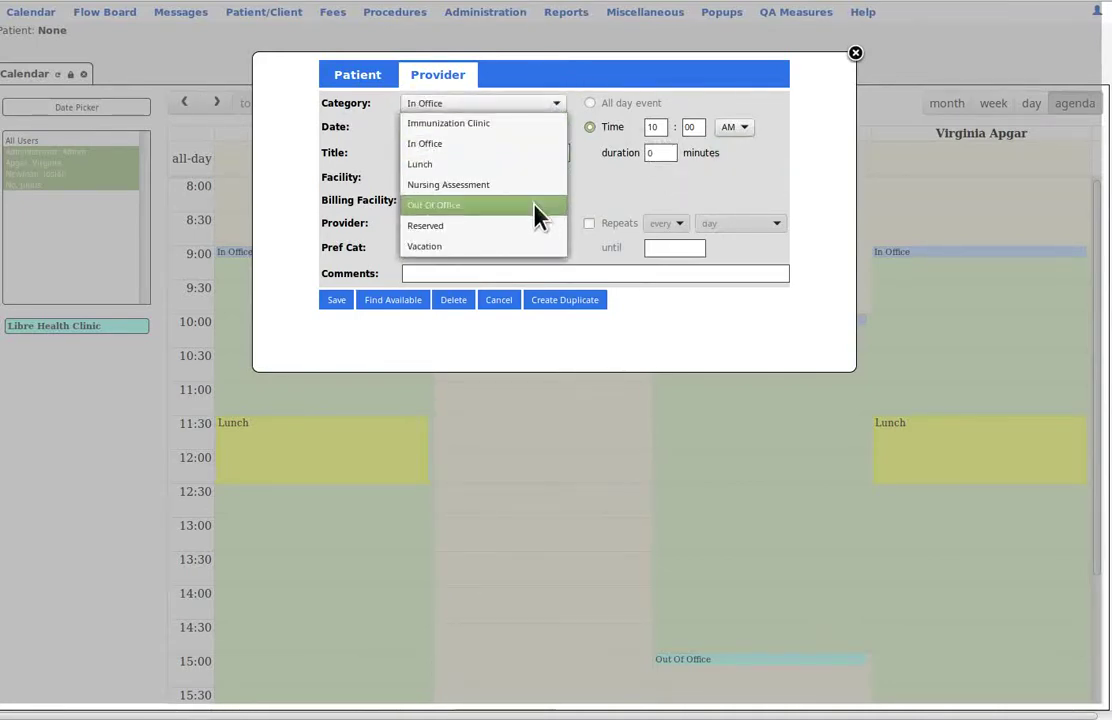
pyautogui.click(678, 190)
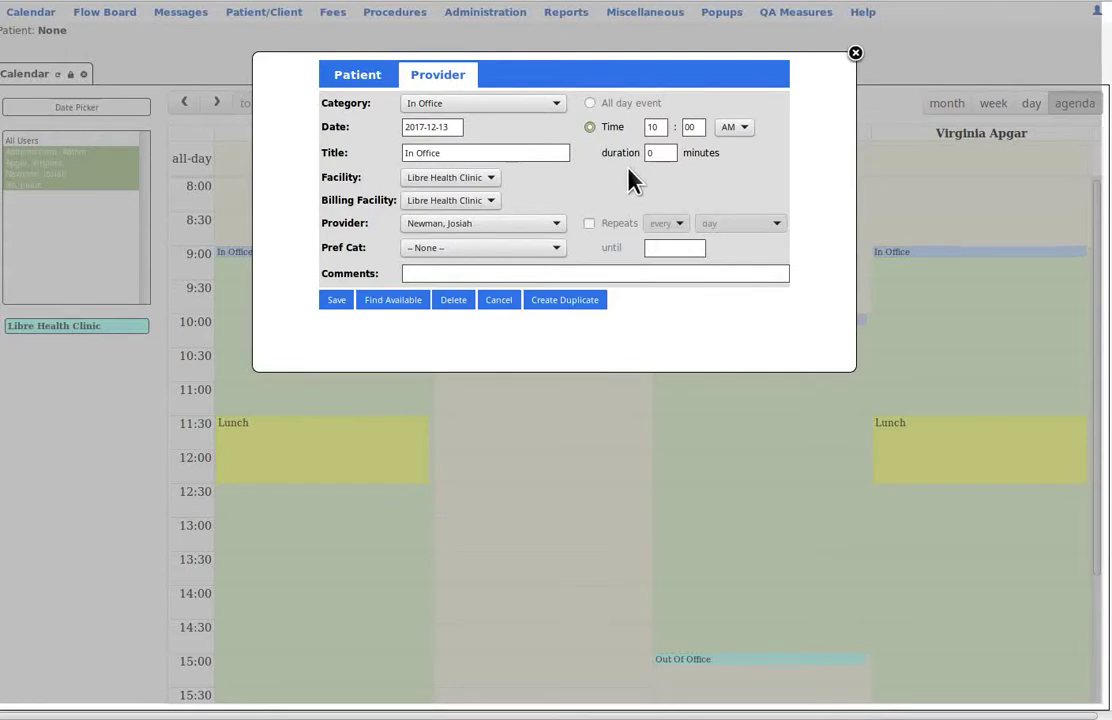
# Make the In Office event repeat every workday until 2018-12-13 and save it.
pyautogui.click(591, 225)
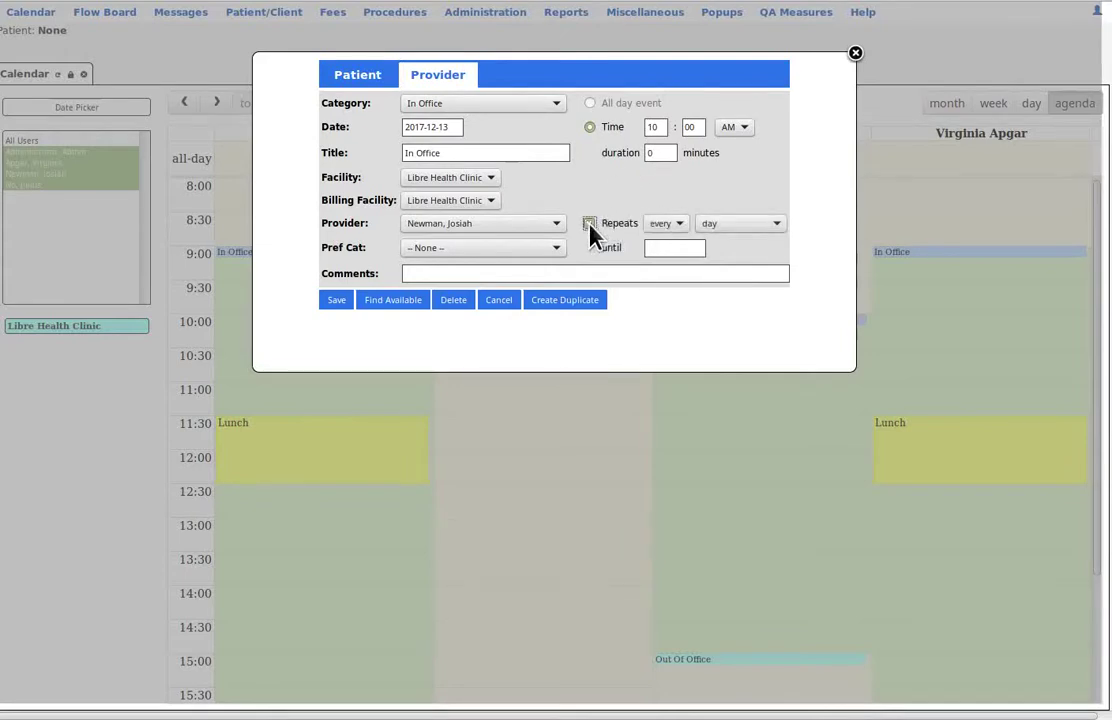
pyautogui.click(683, 226)
pyautogui.click(681, 228)
pyautogui.click(761, 233)
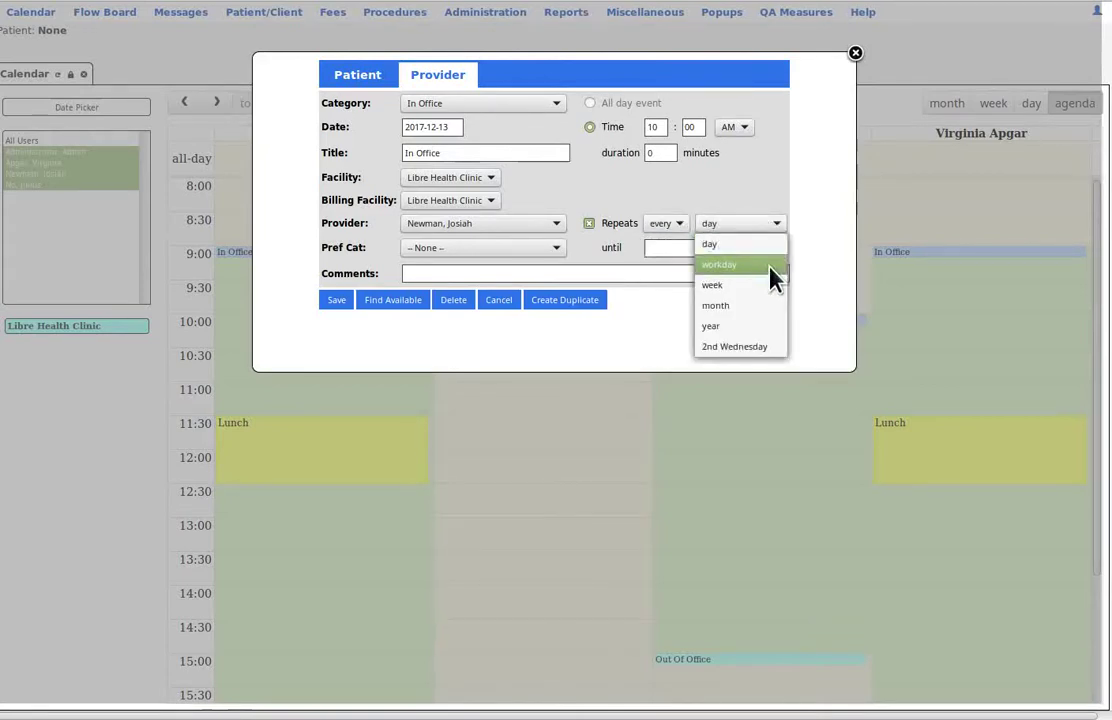
pyautogui.click(771, 266)
pyautogui.click(696, 247)
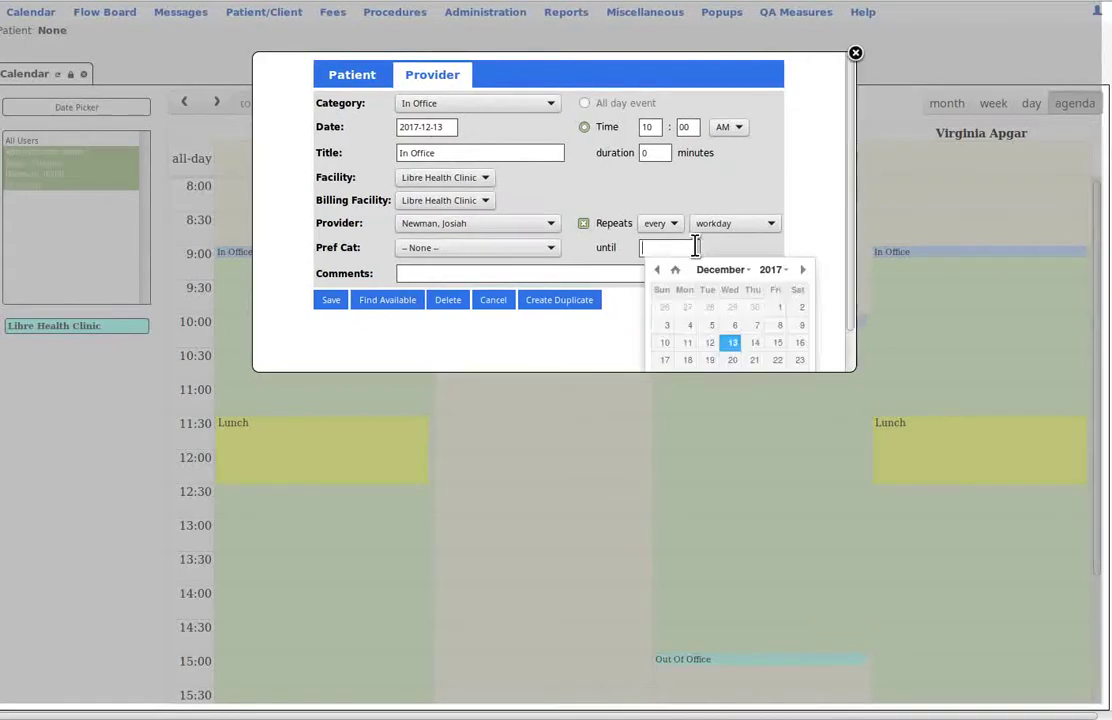
pyautogui.click(771, 274)
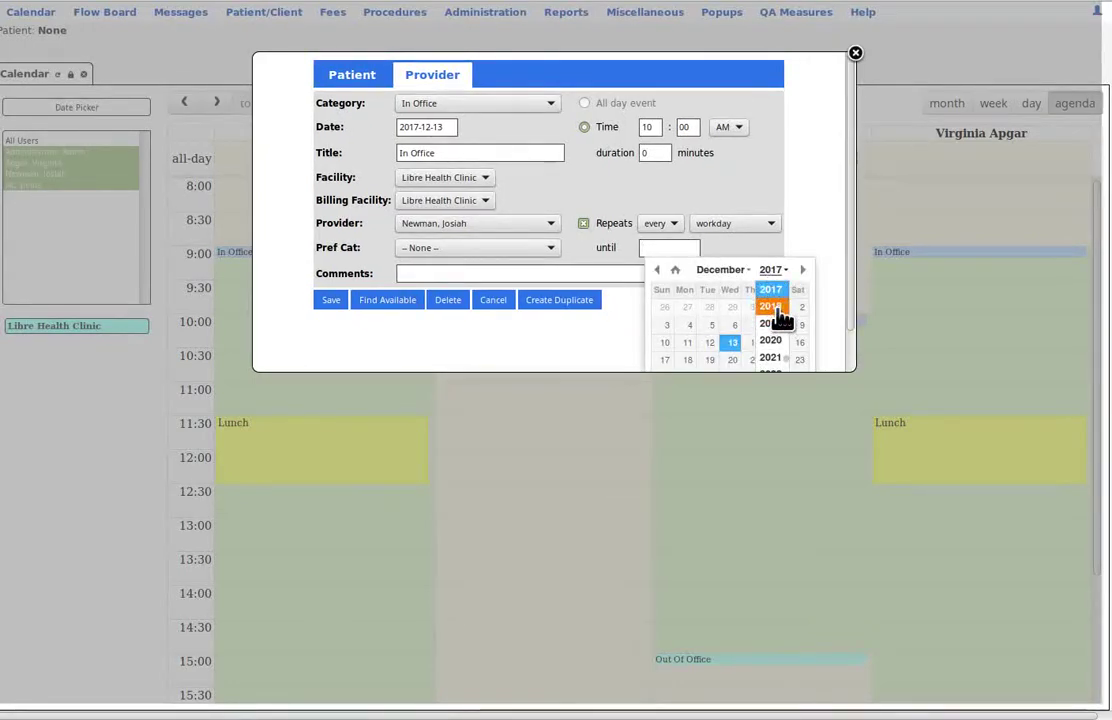
pyautogui.click(772, 307)
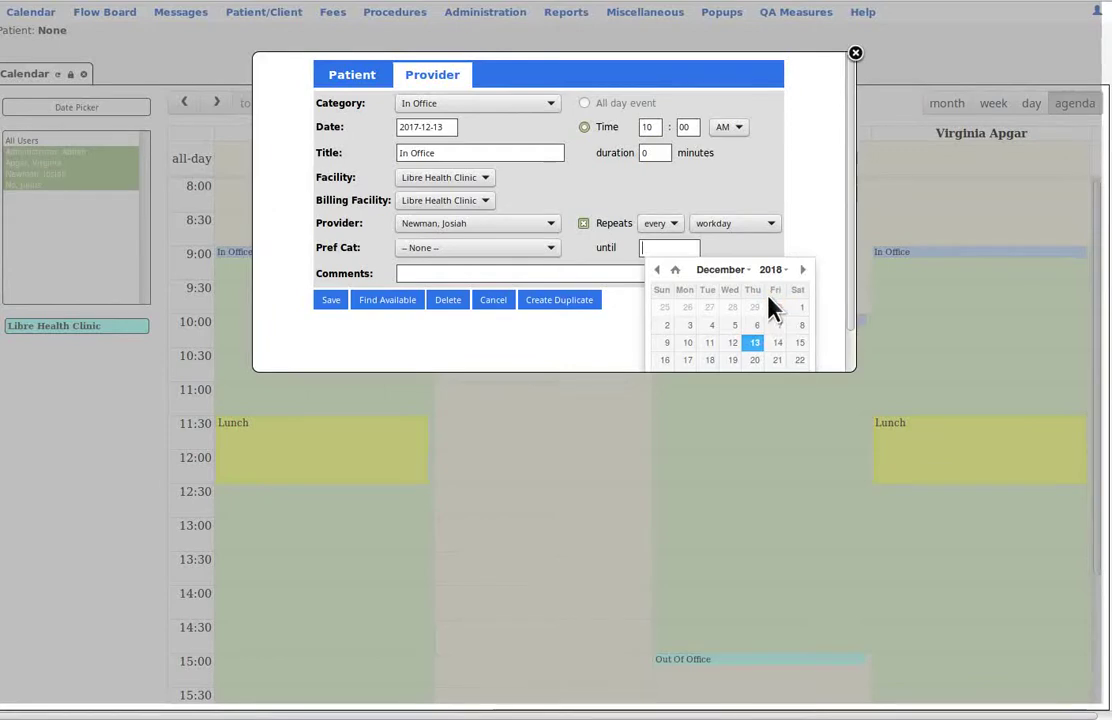
pyautogui.click(755, 344)
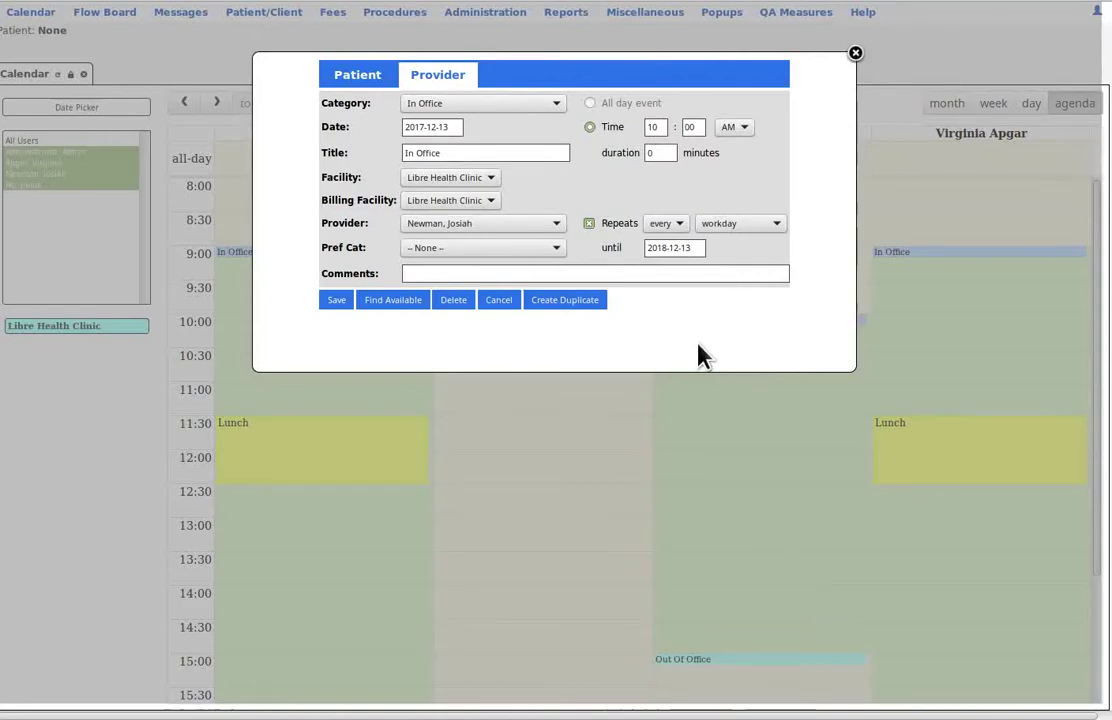
pyautogui.click(337, 301)
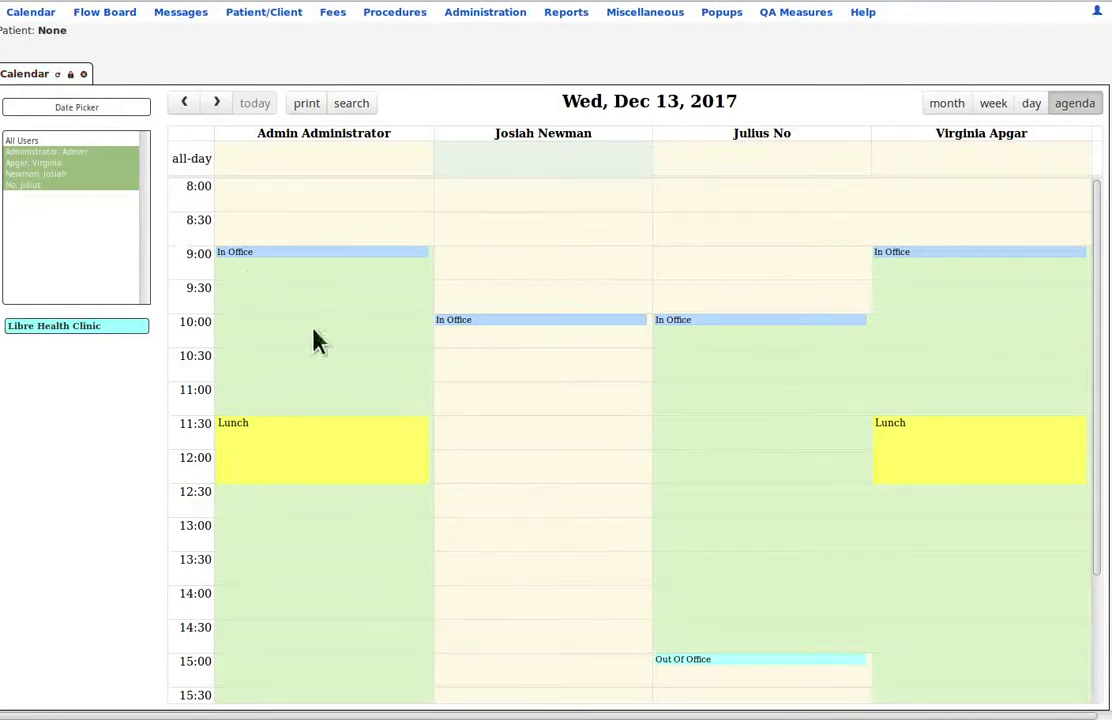
# Start a provider event for the agenda's second provider with category Out Of Office at 3:00 PM.
pyautogui.click(524, 162)
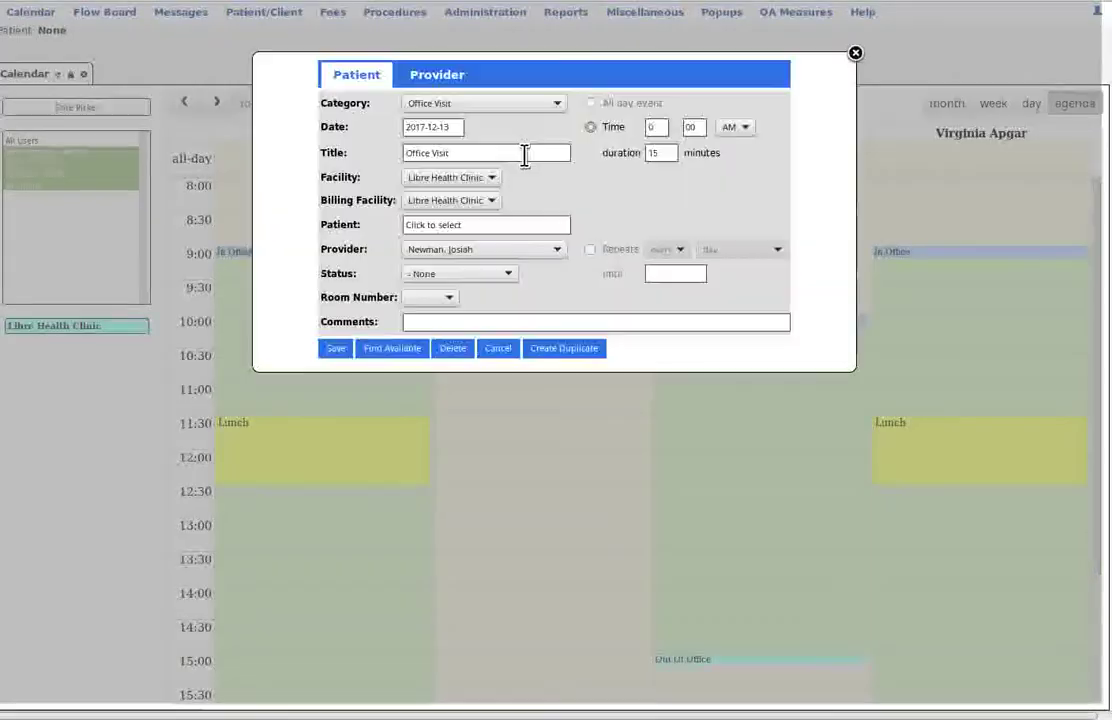
pyautogui.click(445, 74)
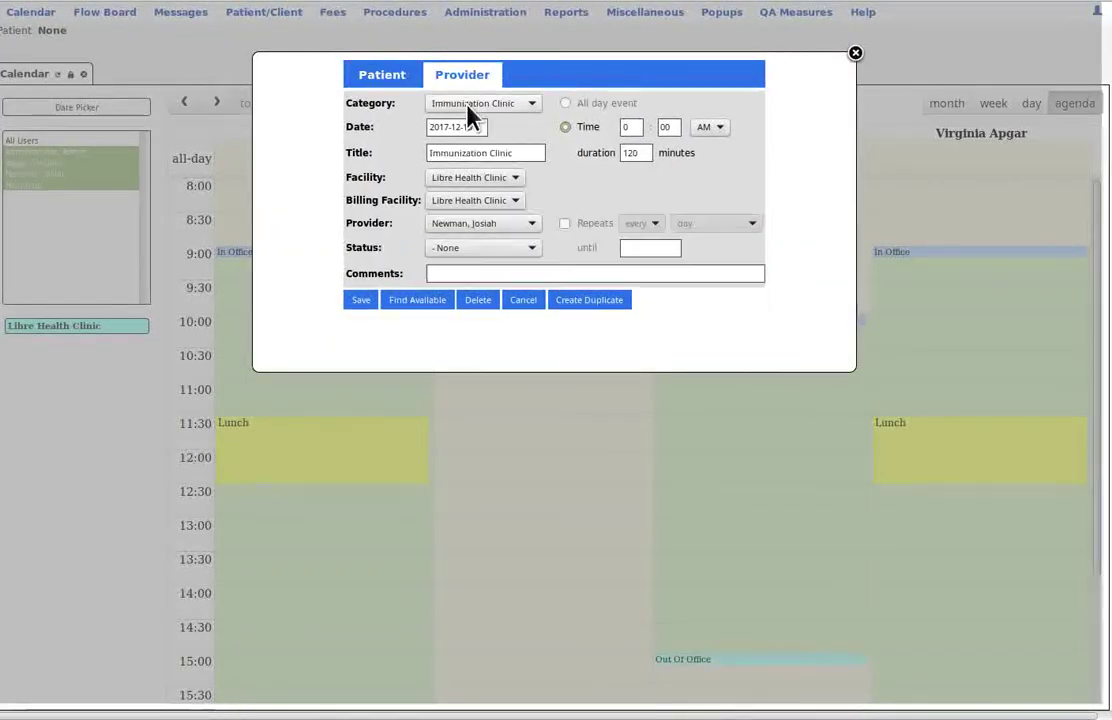
pyautogui.click(468, 108)
pyautogui.click(493, 214)
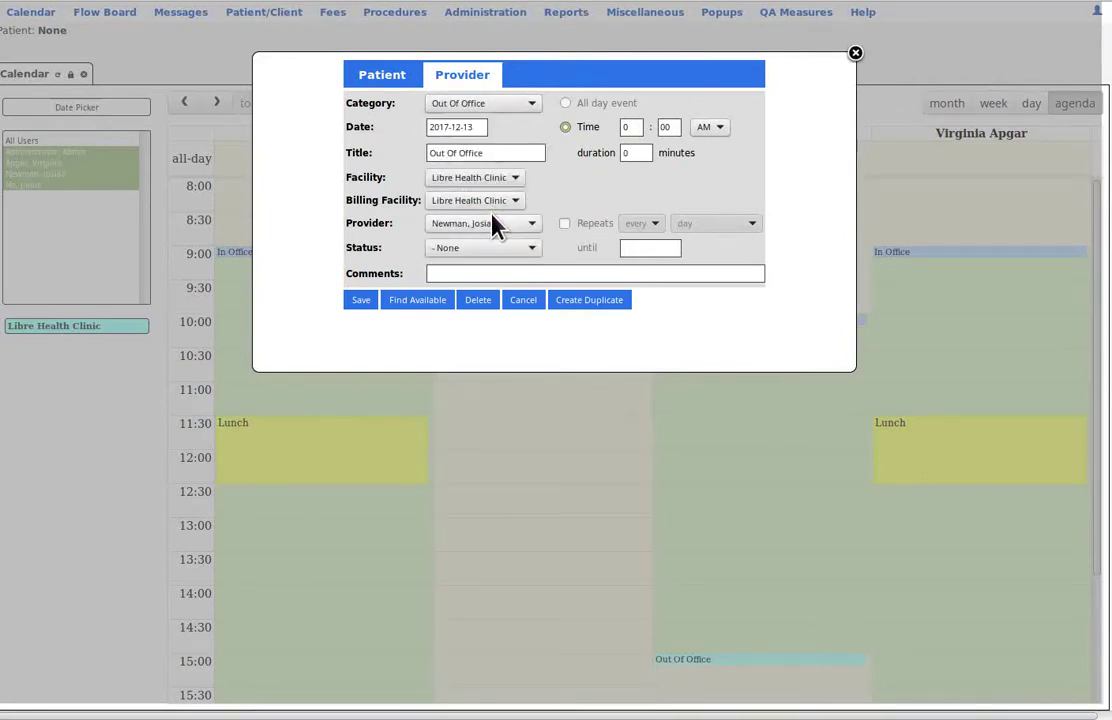
pyautogui.click(625, 127)
pyautogui.write('3')
pyautogui.click(719, 128)
# Save the Out Of Office event as repeating every workday until 2018-12-13 and refresh the calendar.
pyautogui.click(565, 224)
pyautogui.click(717, 226)
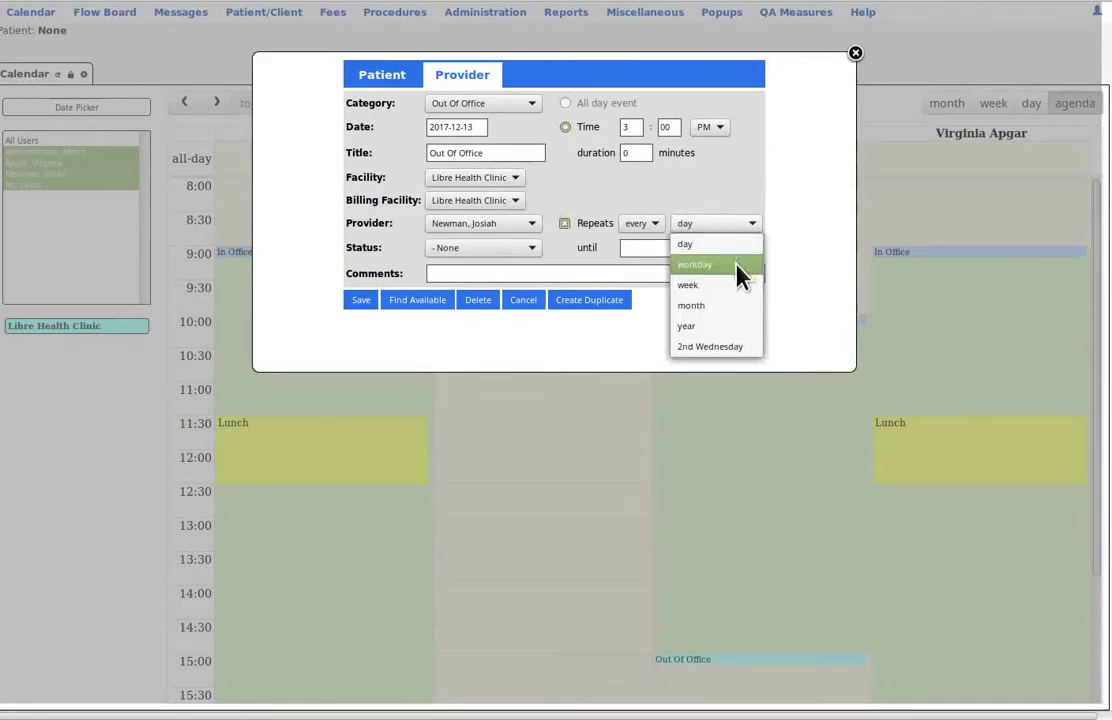
pyautogui.click(736, 264)
pyautogui.click(679, 249)
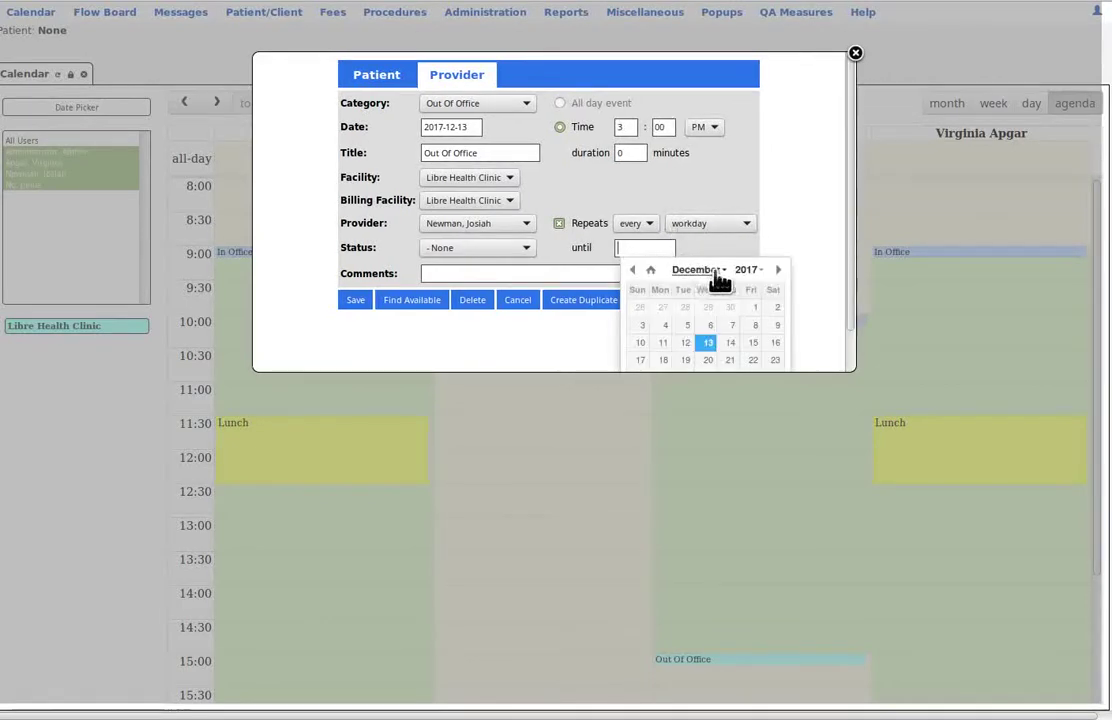
pyautogui.click(759, 273)
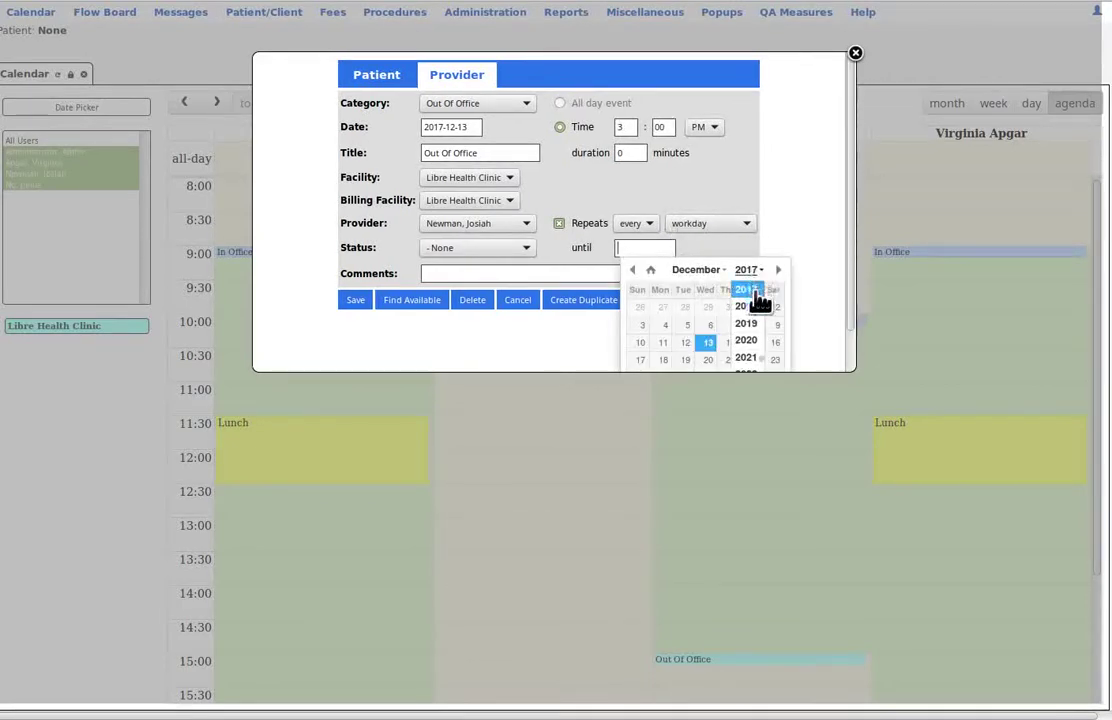
pyautogui.click(751, 308)
pyautogui.click(733, 345)
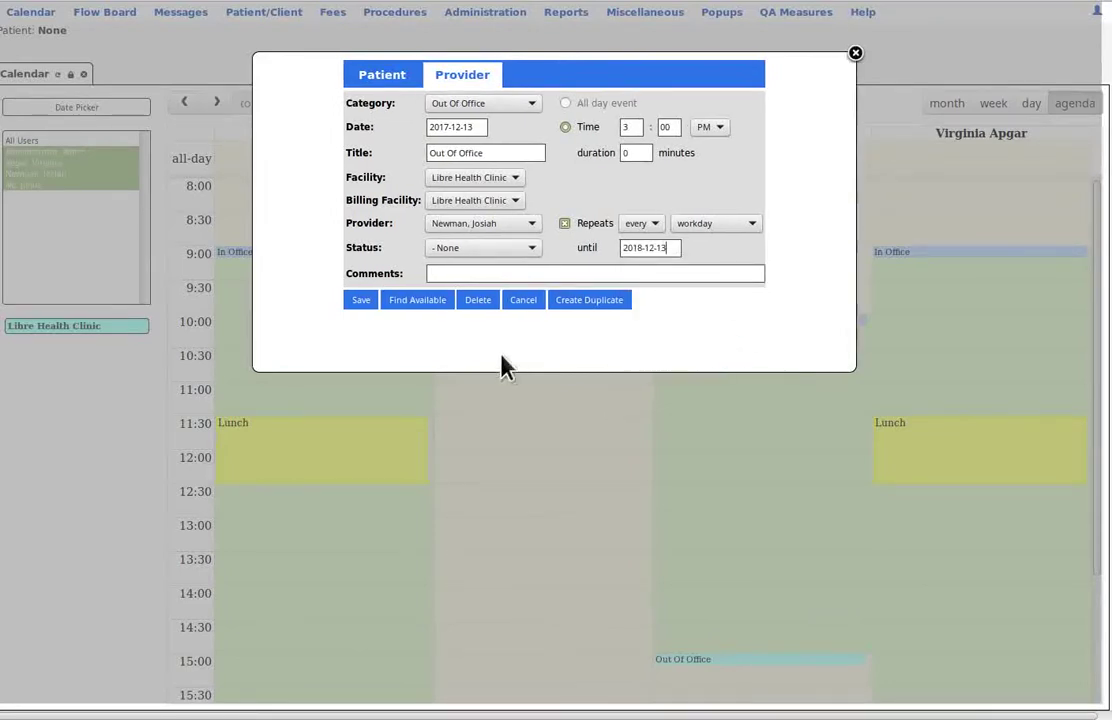
pyautogui.click(362, 302)
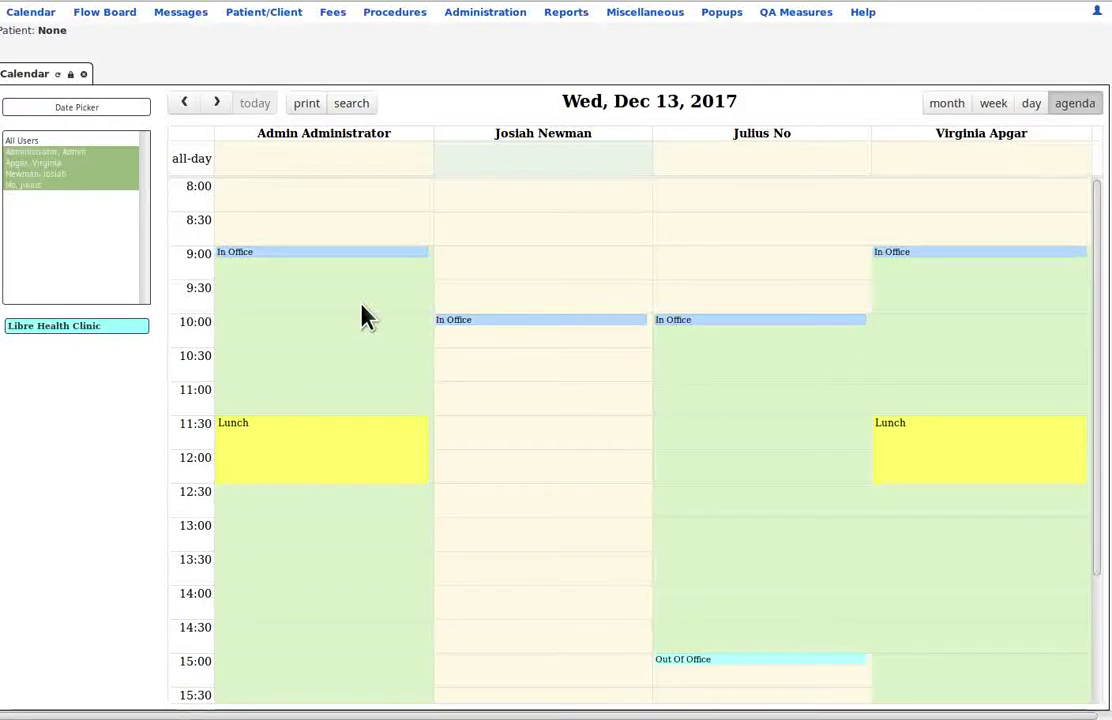
pyautogui.scroll(-3, 460, 342)
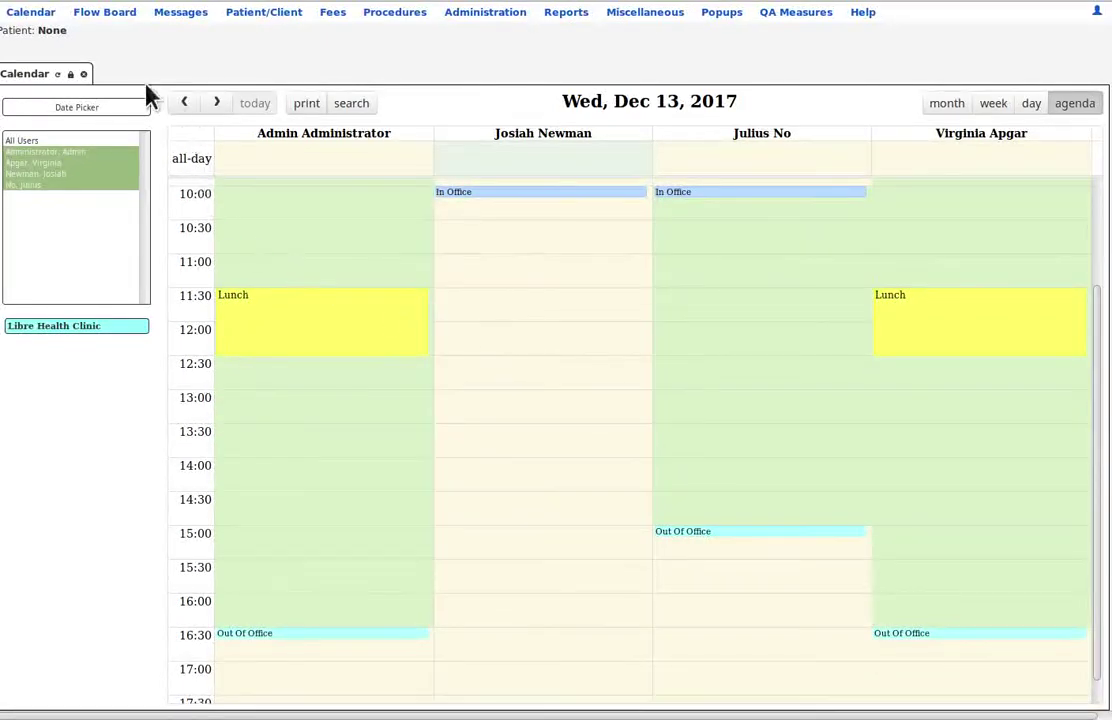
pyautogui.click(57, 79)
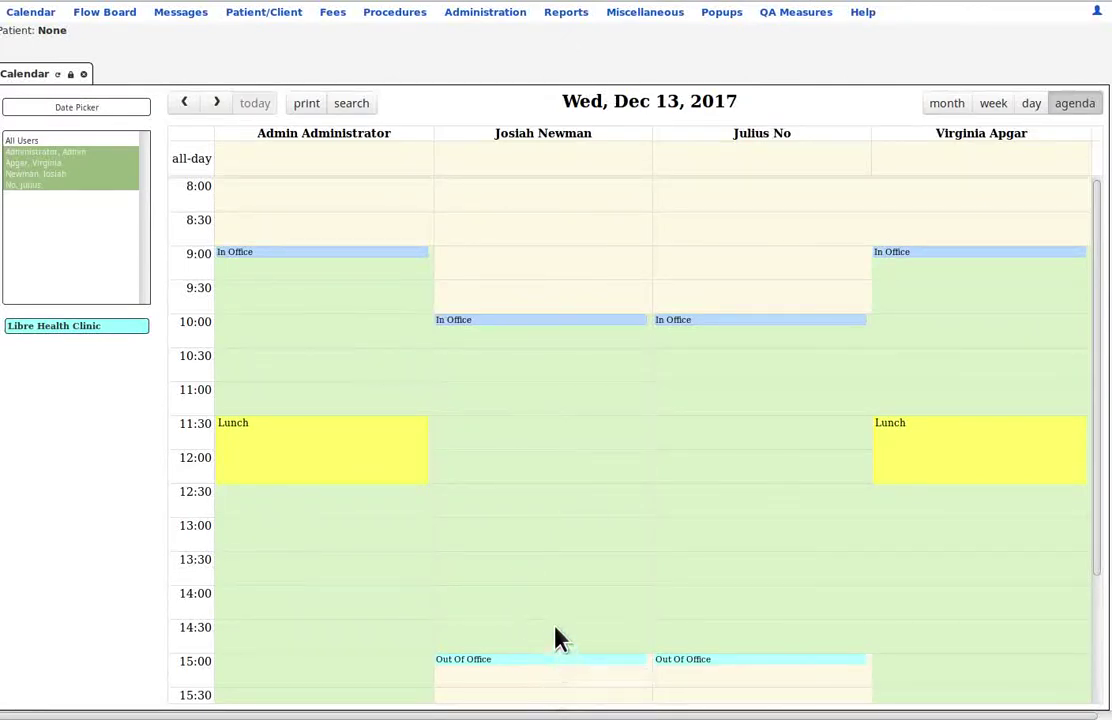
# Start another provider event for the agenda's second provider with category Lunch.
pyautogui.click(527, 160)
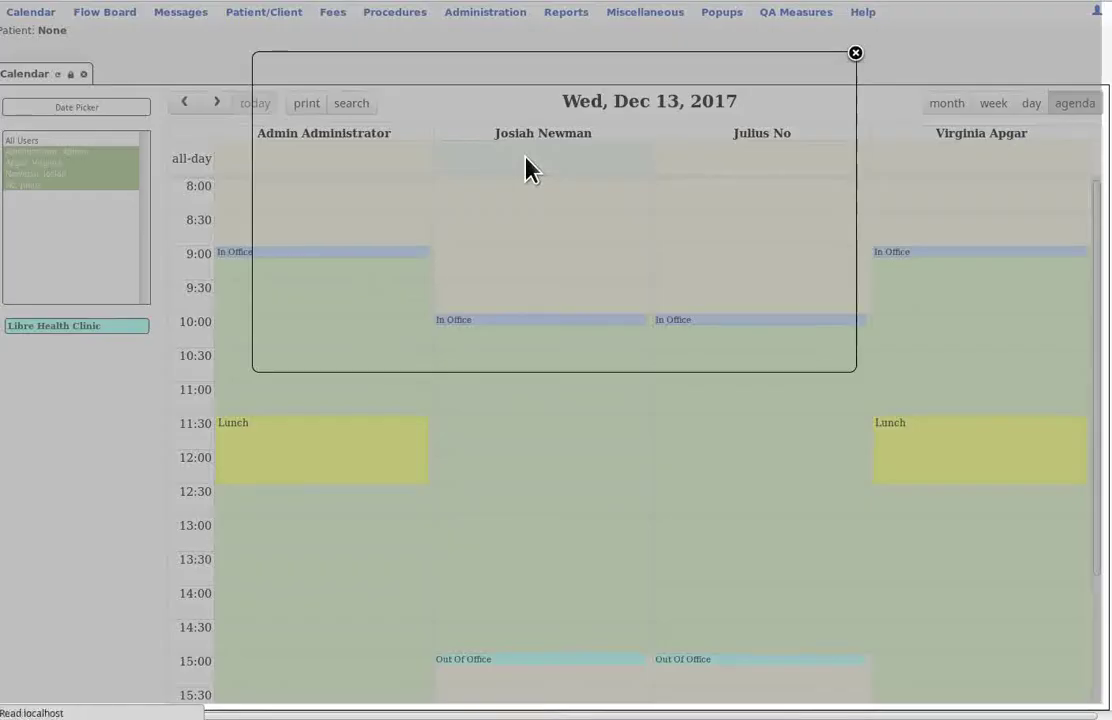
pyautogui.click(508, 107)
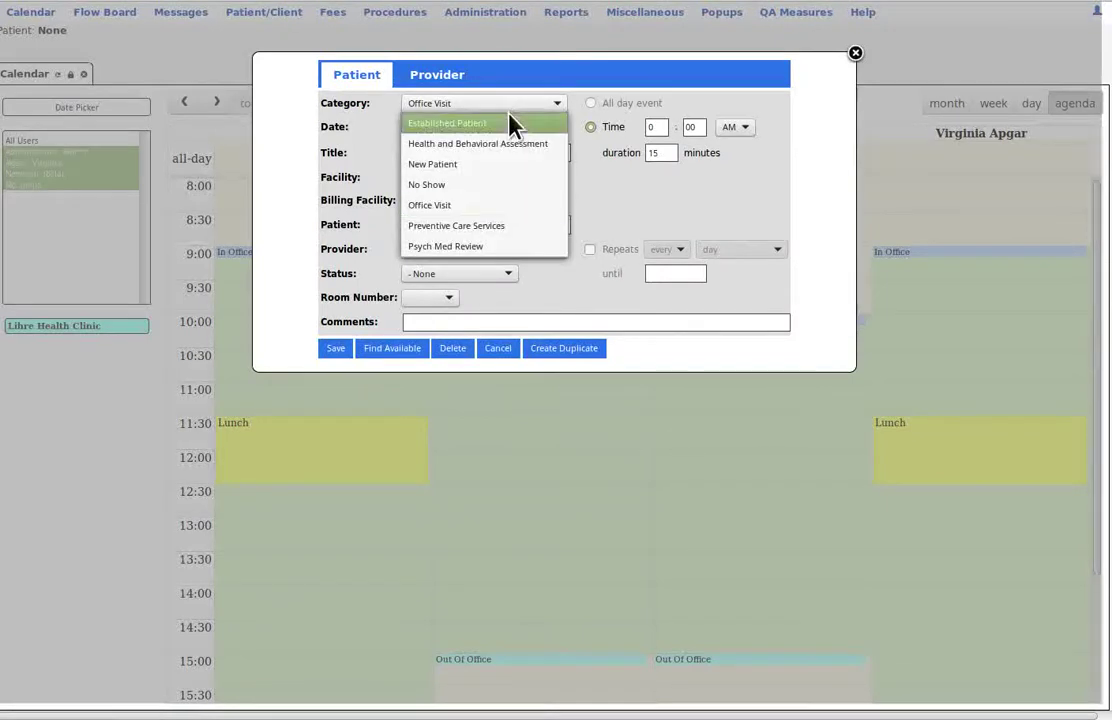
pyautogui.click(514, 103)
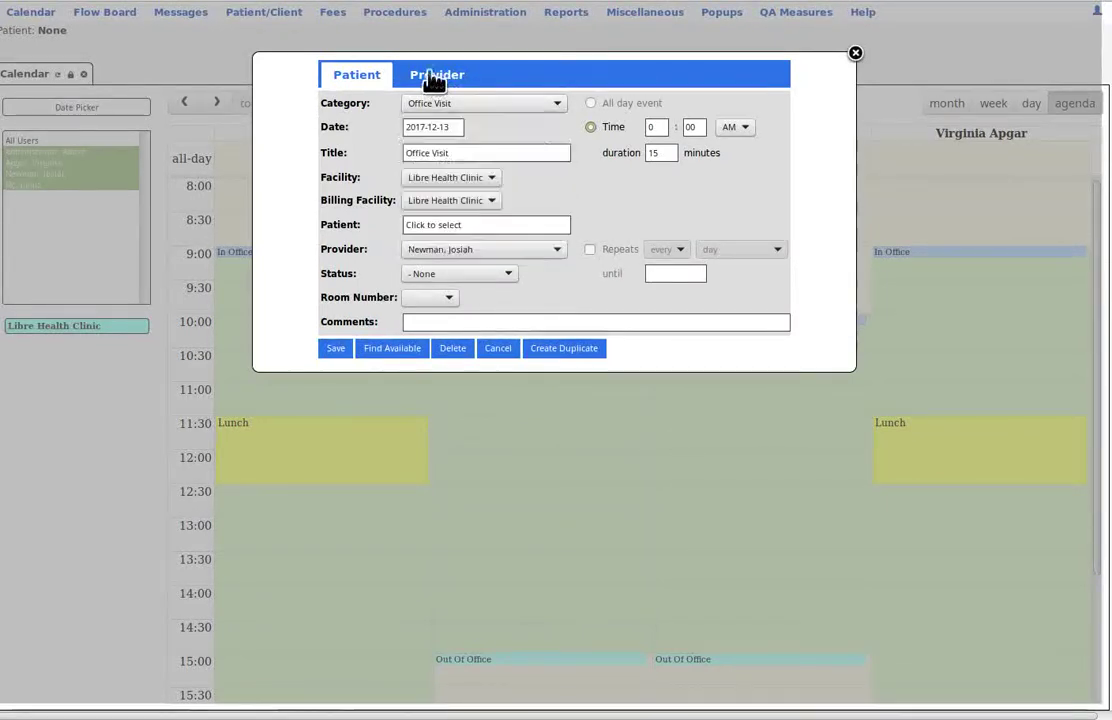
pyautogui.click(434, 80)
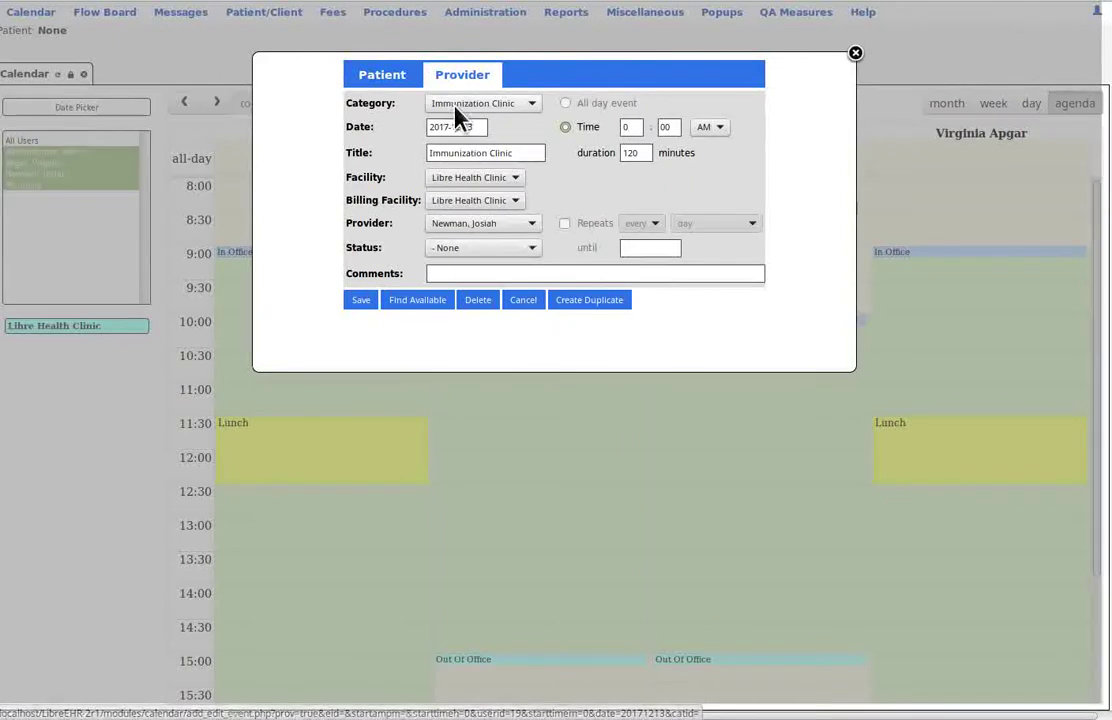
pyautogui.click(458, 106)
pyautogui.click(468, 166)
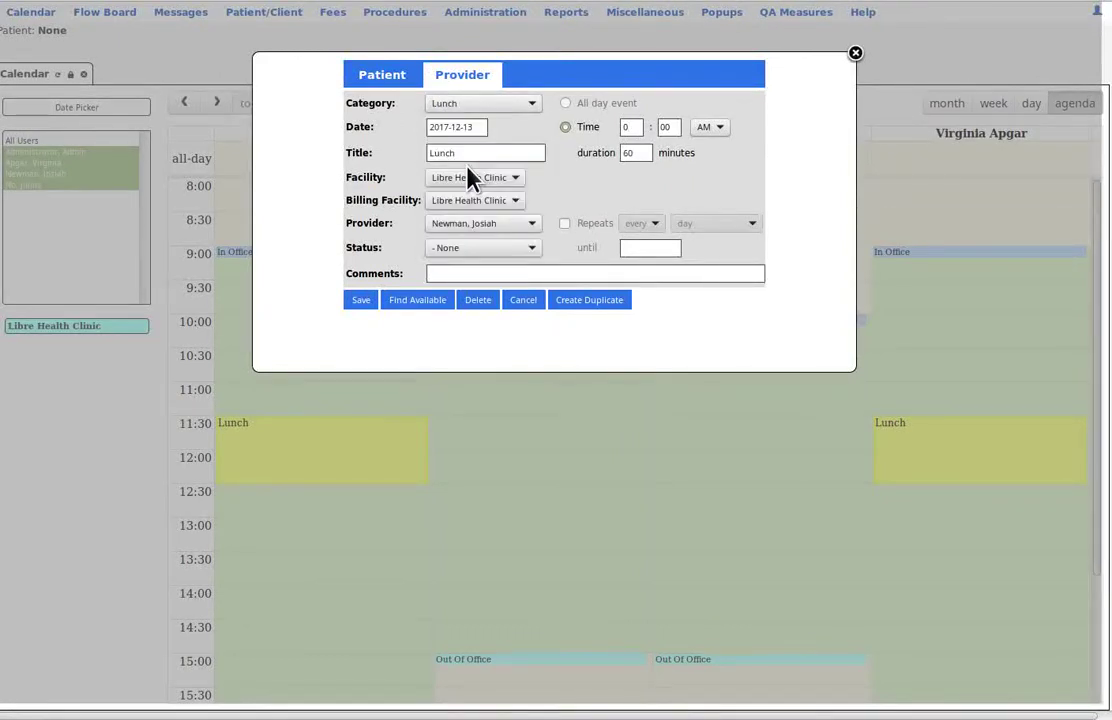
# Set the Lunch event's time to 12:30 PM.
pyautogui.doubleClick(632, 126)
pyautogui.write('12')
pyautogui.write('30')
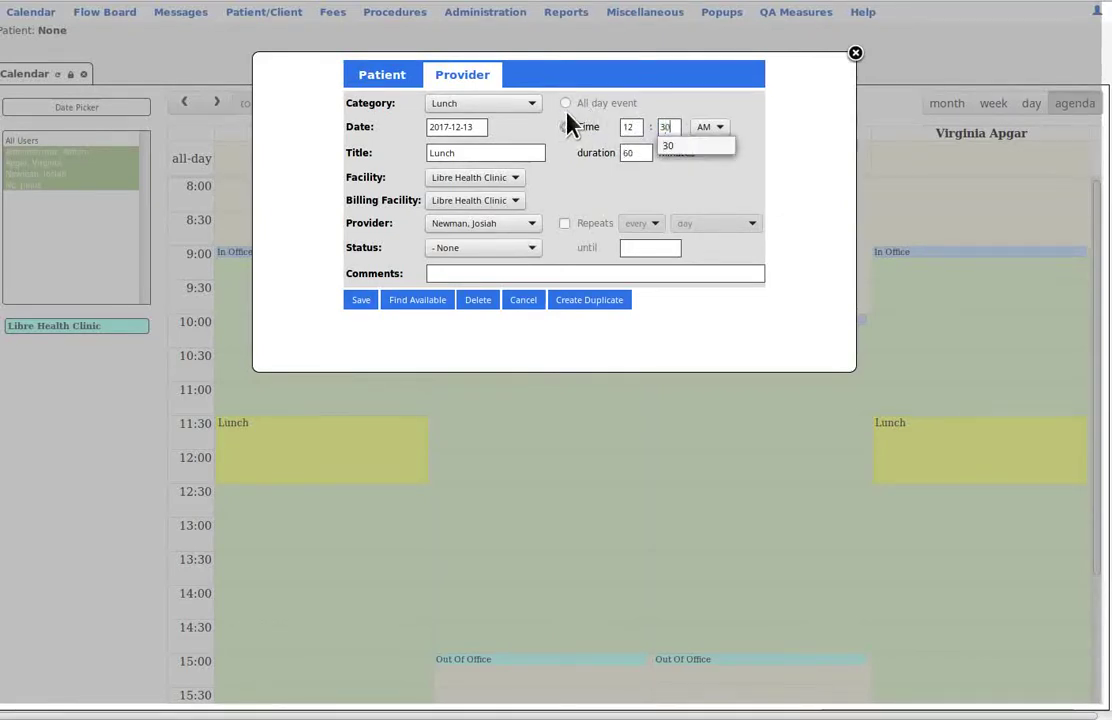
pyautogui.click(719, 135)
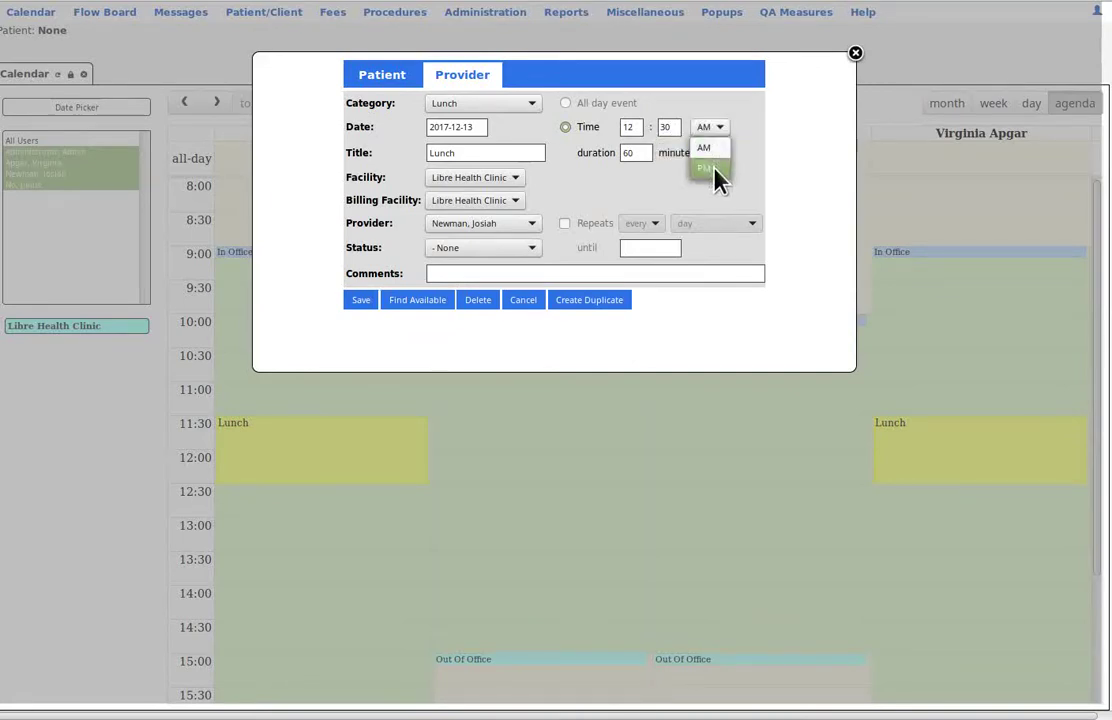
pyautogui.click(712, 168)
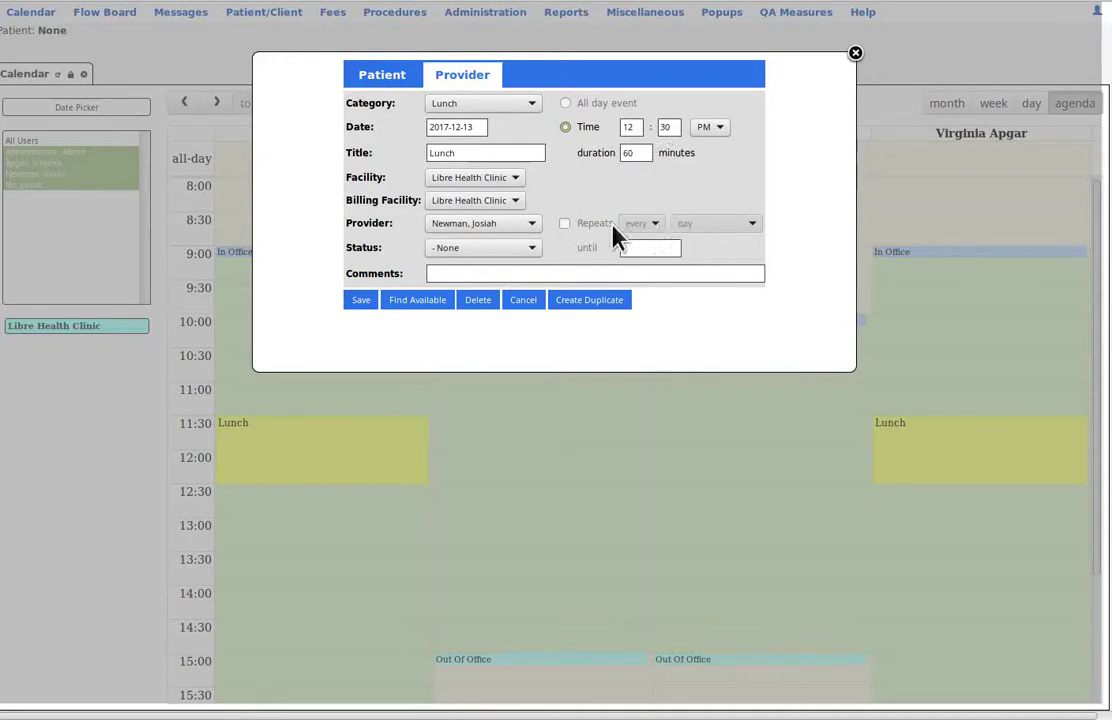
# Save the Lunch event as repeating every workday until 2018-12-13 and refresh the calendar.
pyautogui.click(565, 224)
pyautogui.click(712, 224)
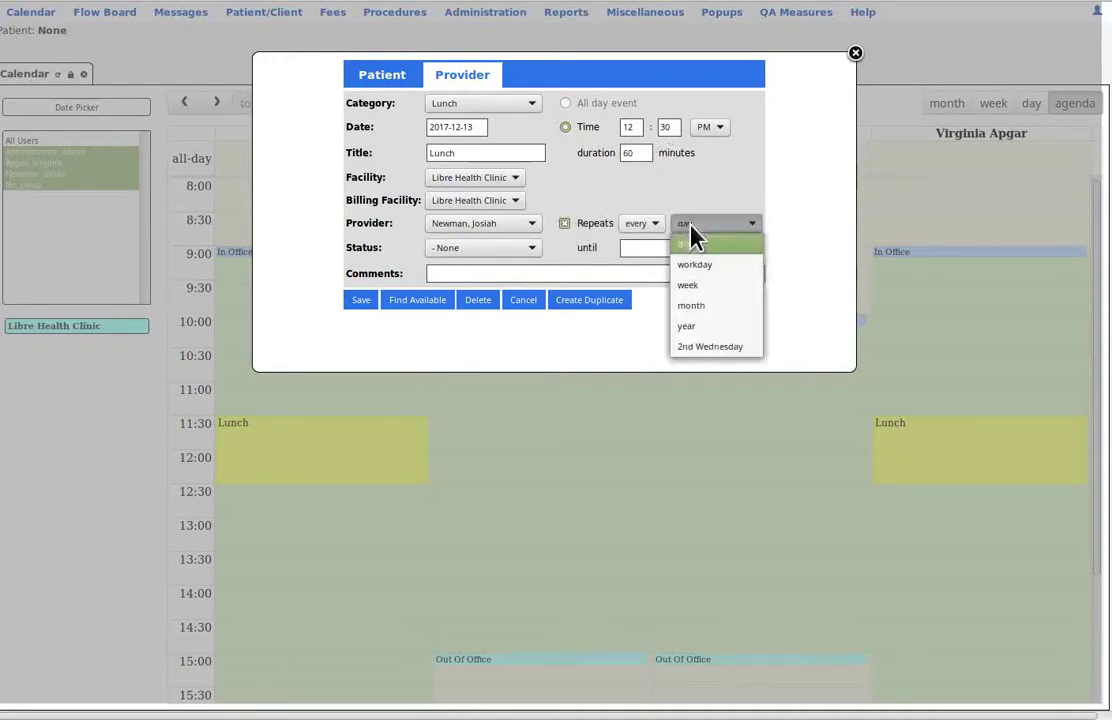
pyautogui.click(705, 265)
pyautogui.click(662, 248)
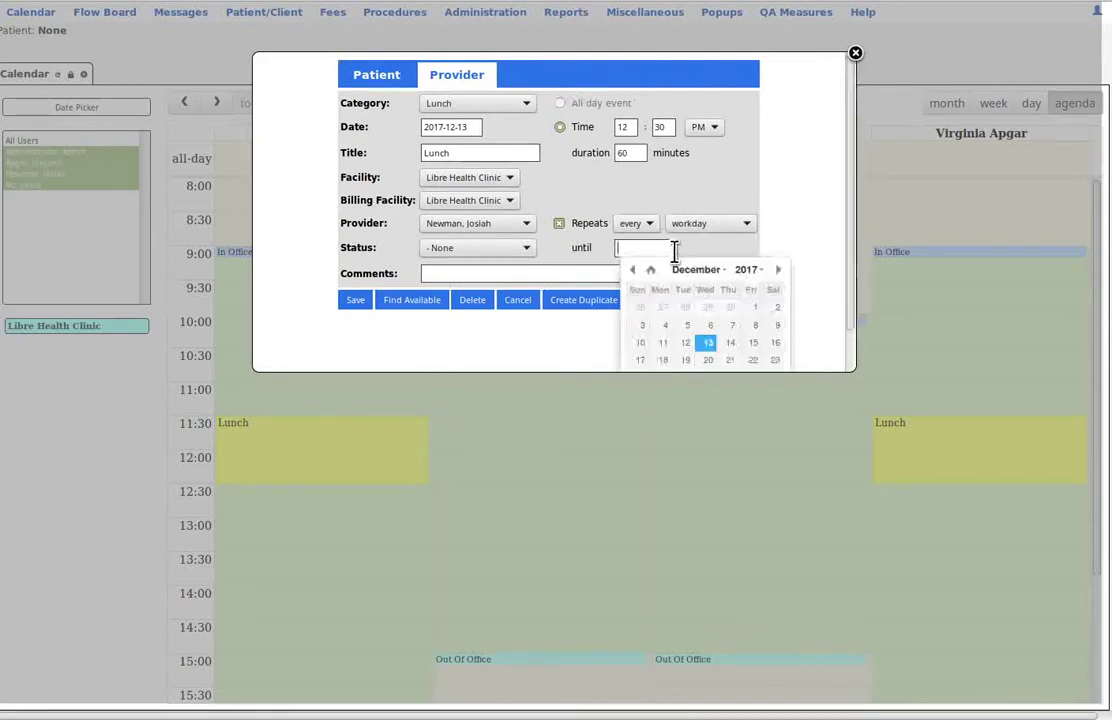
pyautogui.click(754, 280)
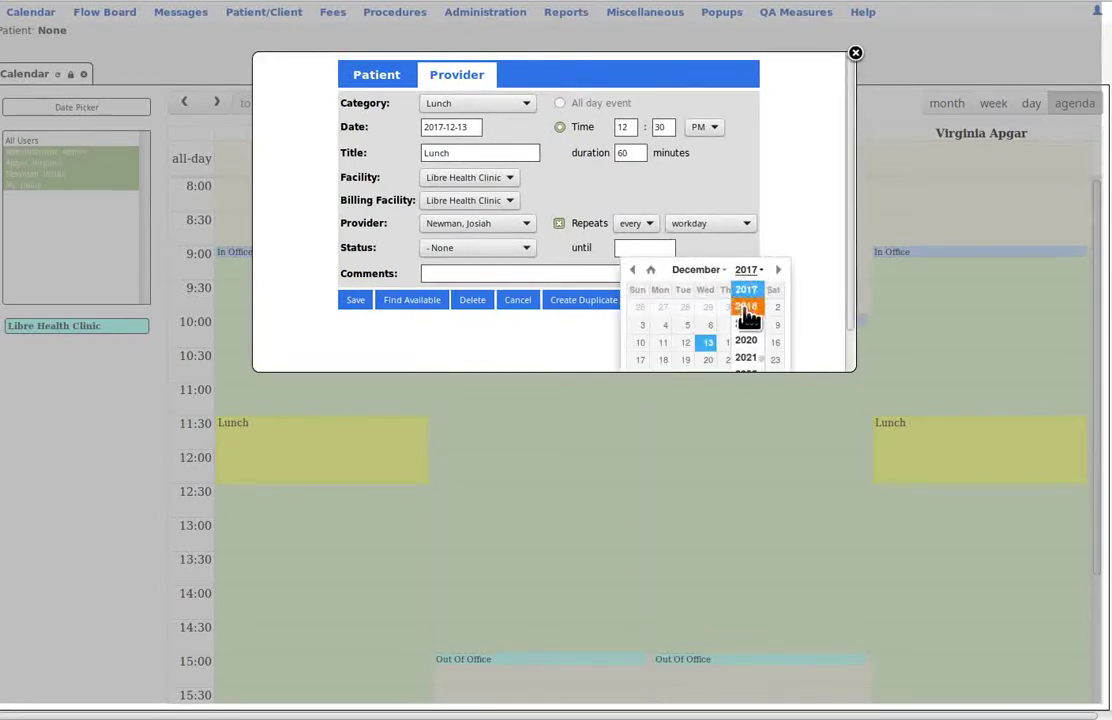
pyautogui.click(747, 306)
pyautogui.click(731, 344)
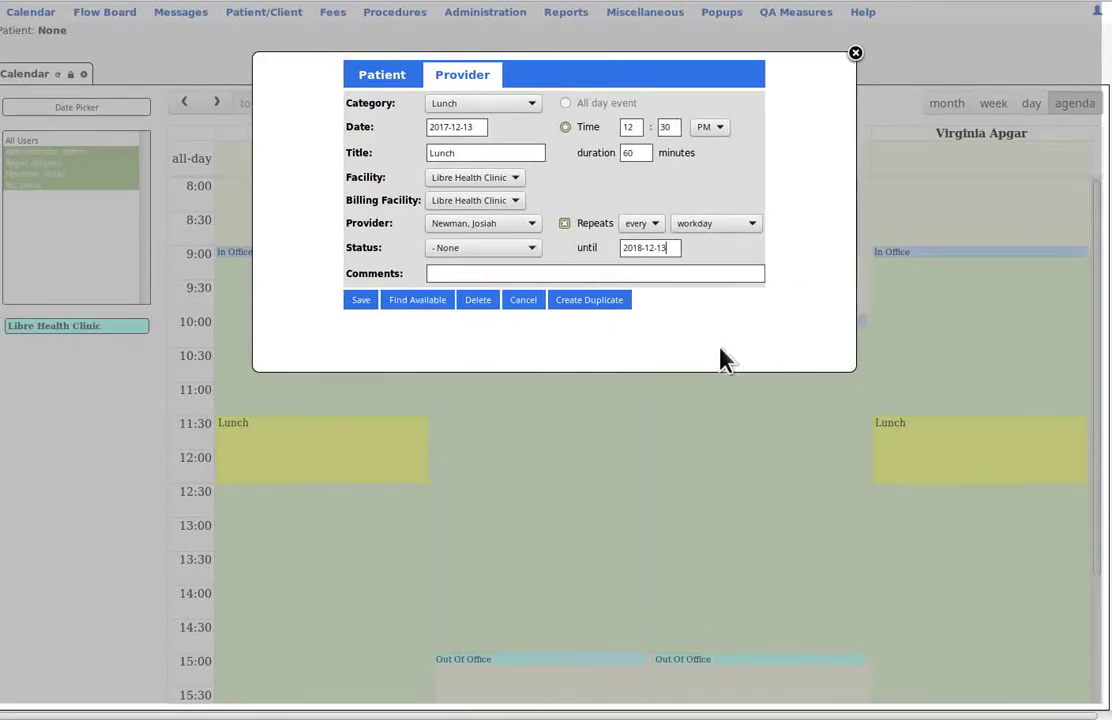
pyautogui.click(364, 306)
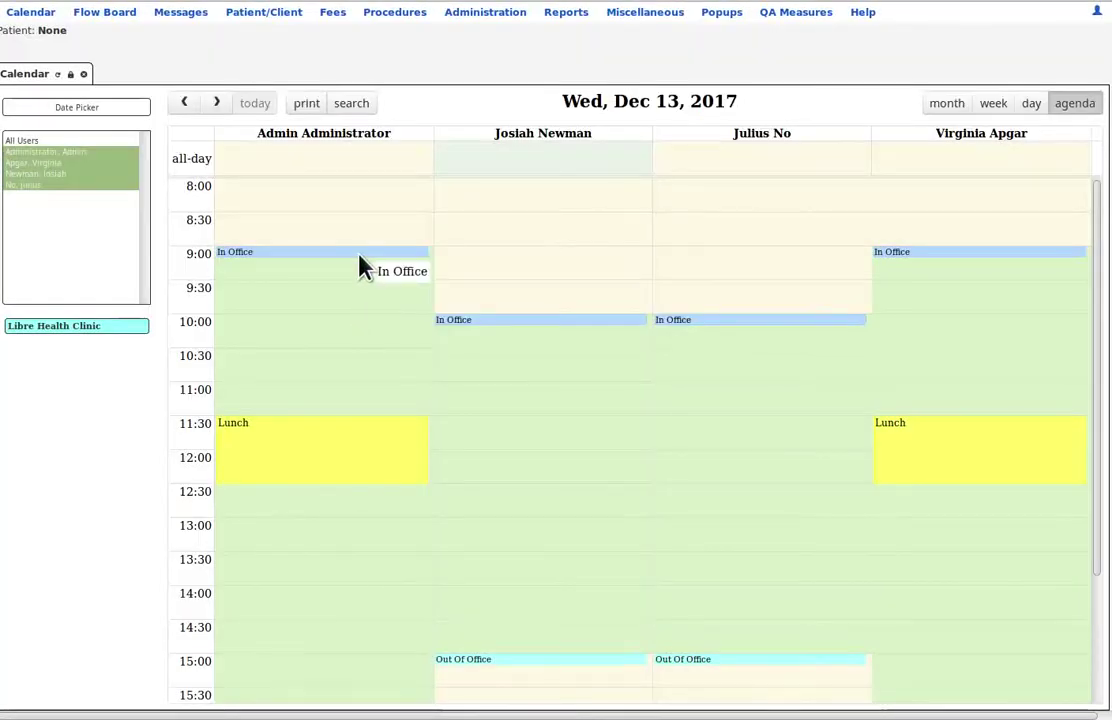
pyautogui.click(58, 74)
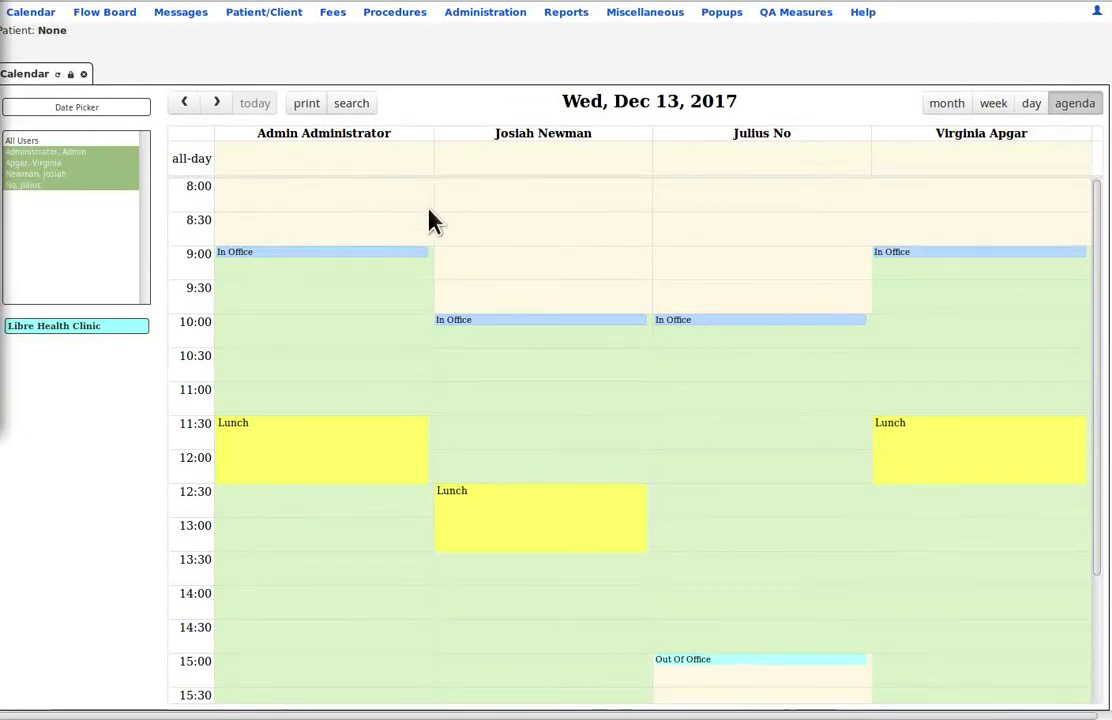
# Start a provider event for the agenda's second provider, keeping category Immunization Clinic, and set its time to 1:30 PM.
pyautogui.click(520, 160)
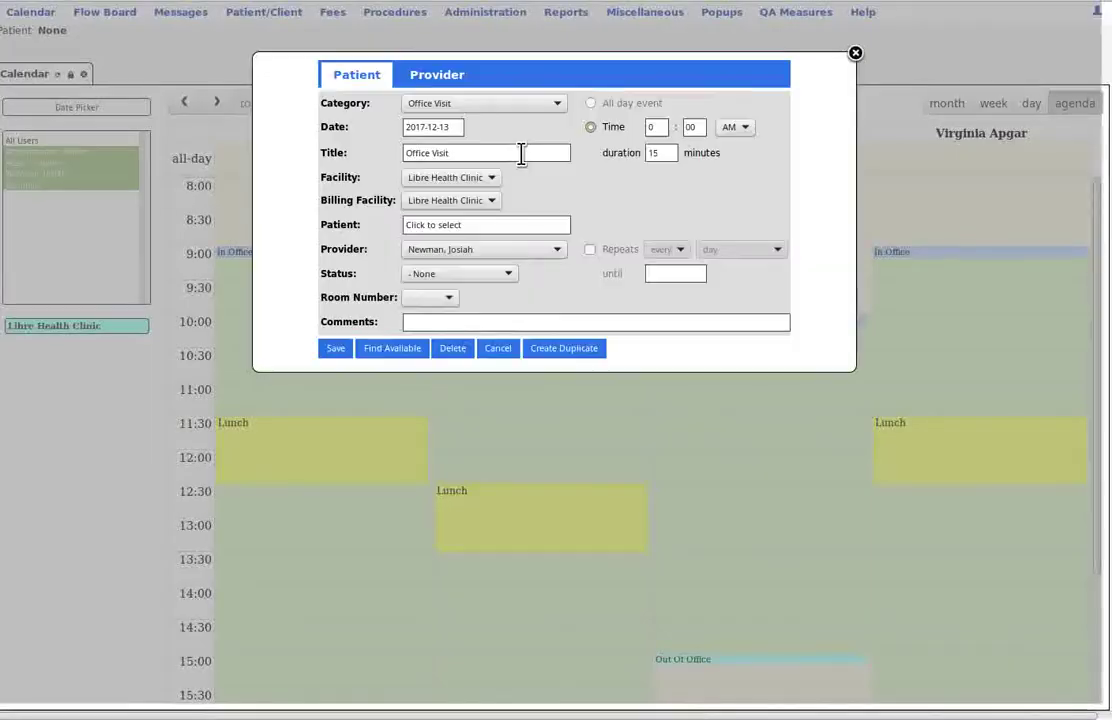
pyautogui.click(437, 82)
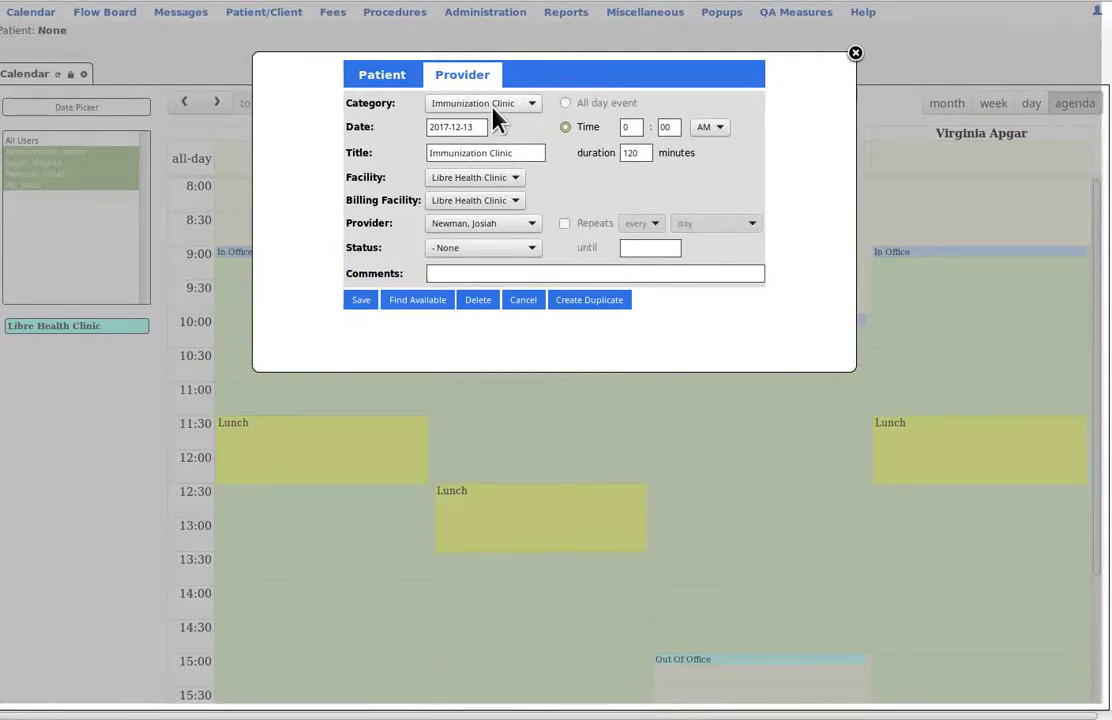
pyautogui.click(637, 129)
pyautogui.press('BackSpace')
pyautogui.press('BackSpace')
pyautogui.write('1')
pyautogui.click(668, 127)
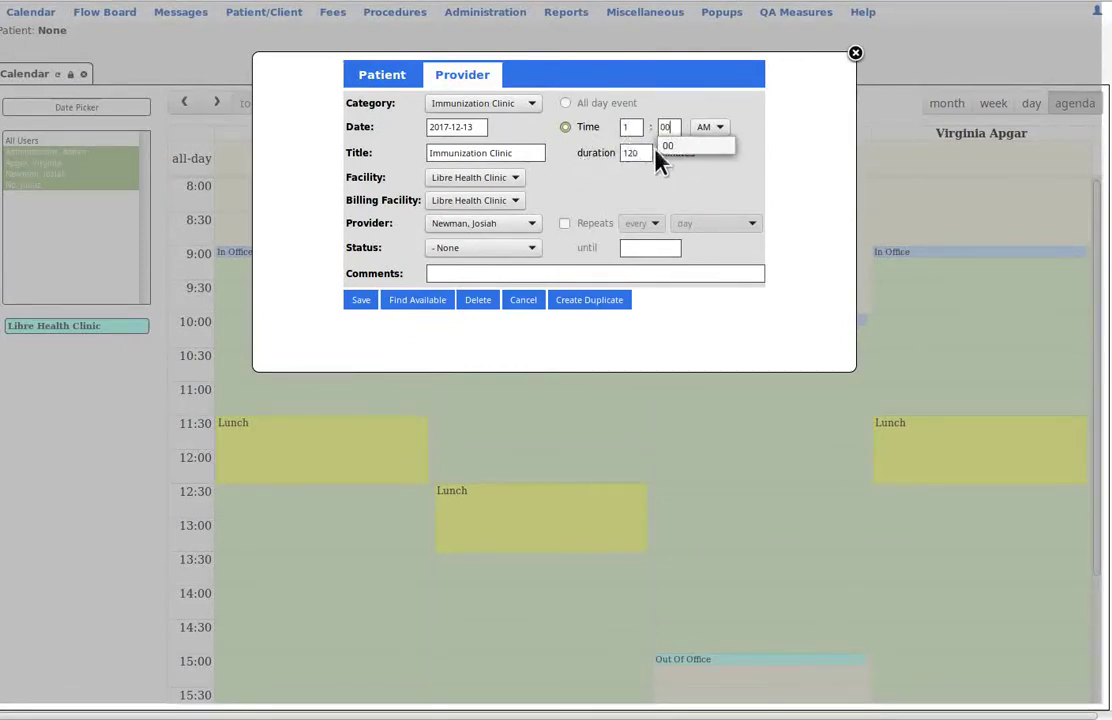
pyautogui.press('BackSpace')
pyautogui.press('BackSpace')
pyautogui.write('30')
pyautogui.click(706, 155)
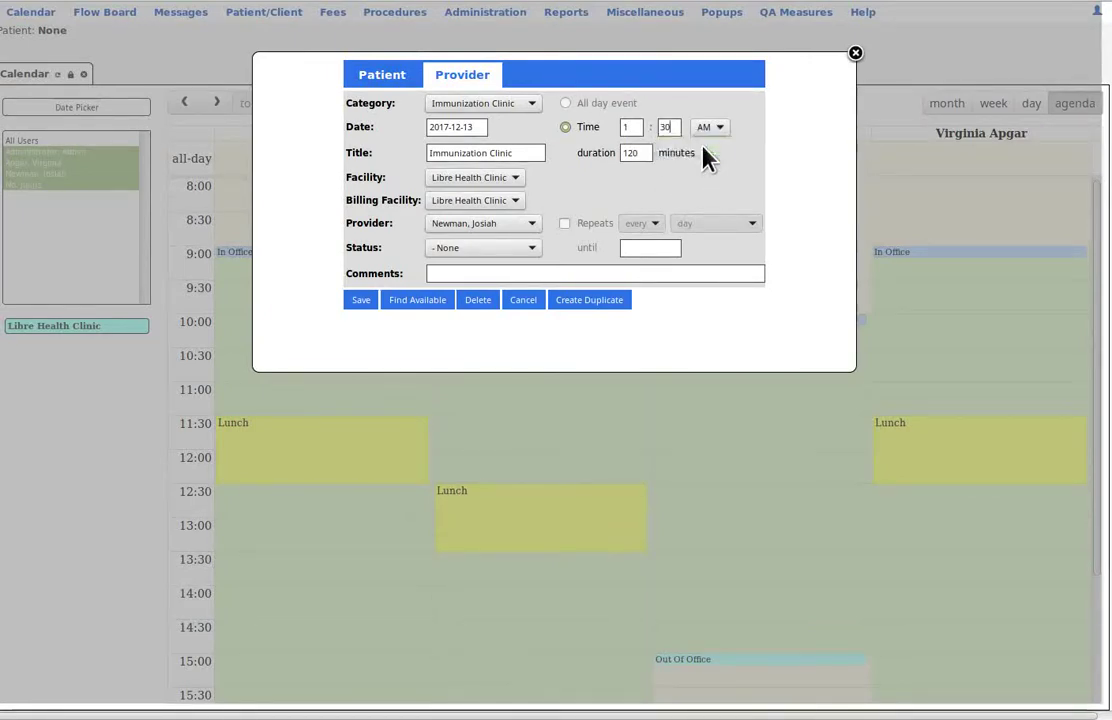
pyautogui.click(718, 129)
pyautogui.click(722, 179)
# Save the Immunization Clinic event as repeating every workday until 2018-12-13 and refresh the calendar.
pyautogui.click(565, 223)
pyautogui.click(712, 225)
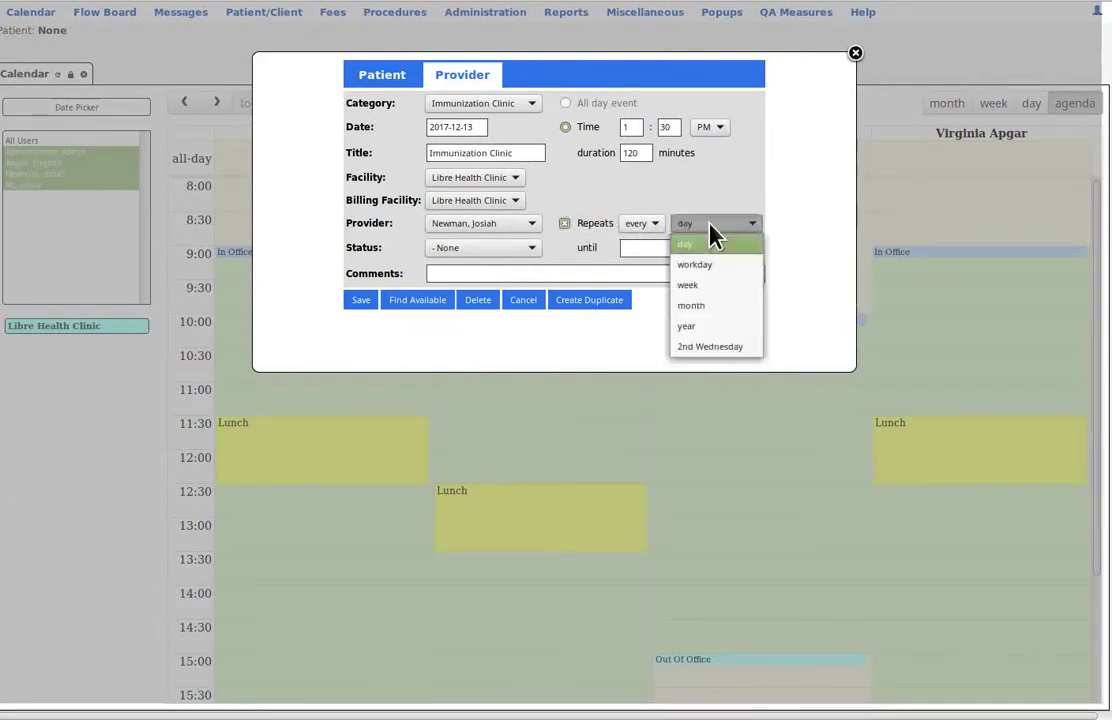
pyautogui.click(727, 265)
pyautogui.click(675, 248)
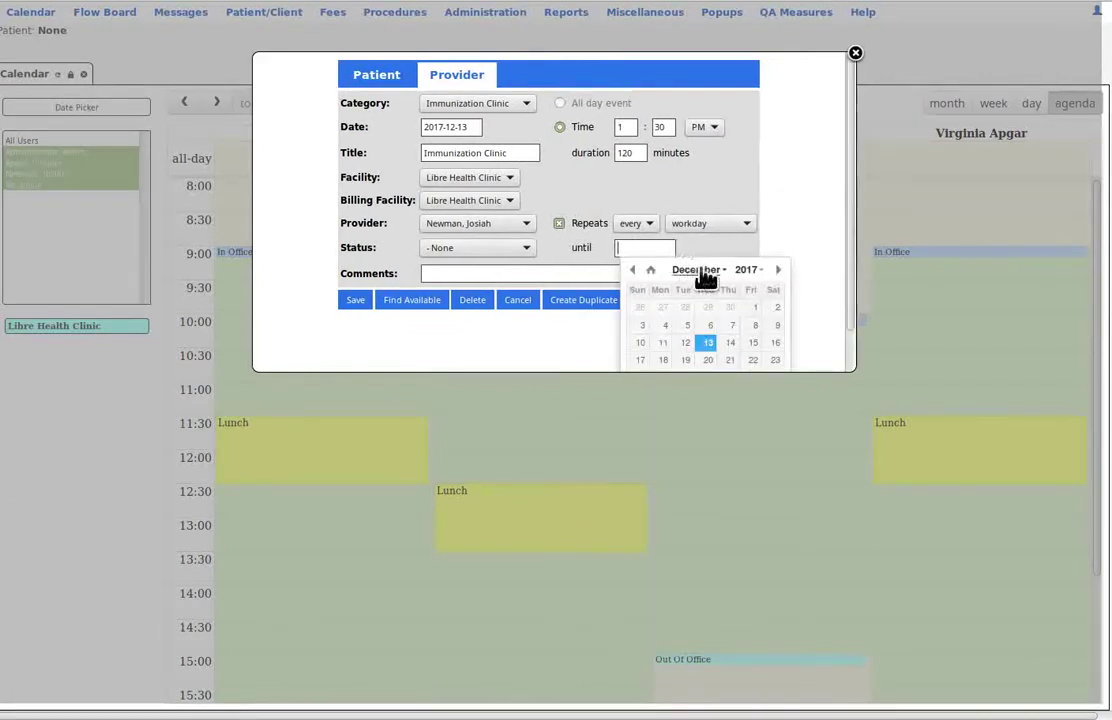
pyautogui.click(748, 271)
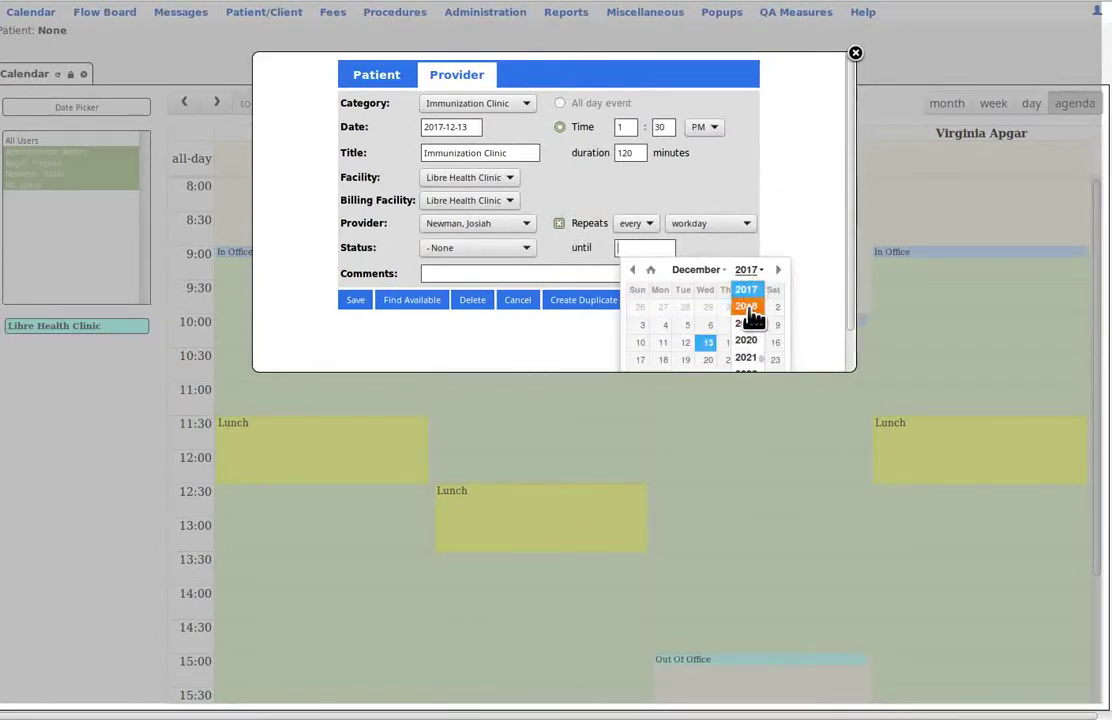
pyautogui.click(746, 306)
pyautogui.click(731, 345)
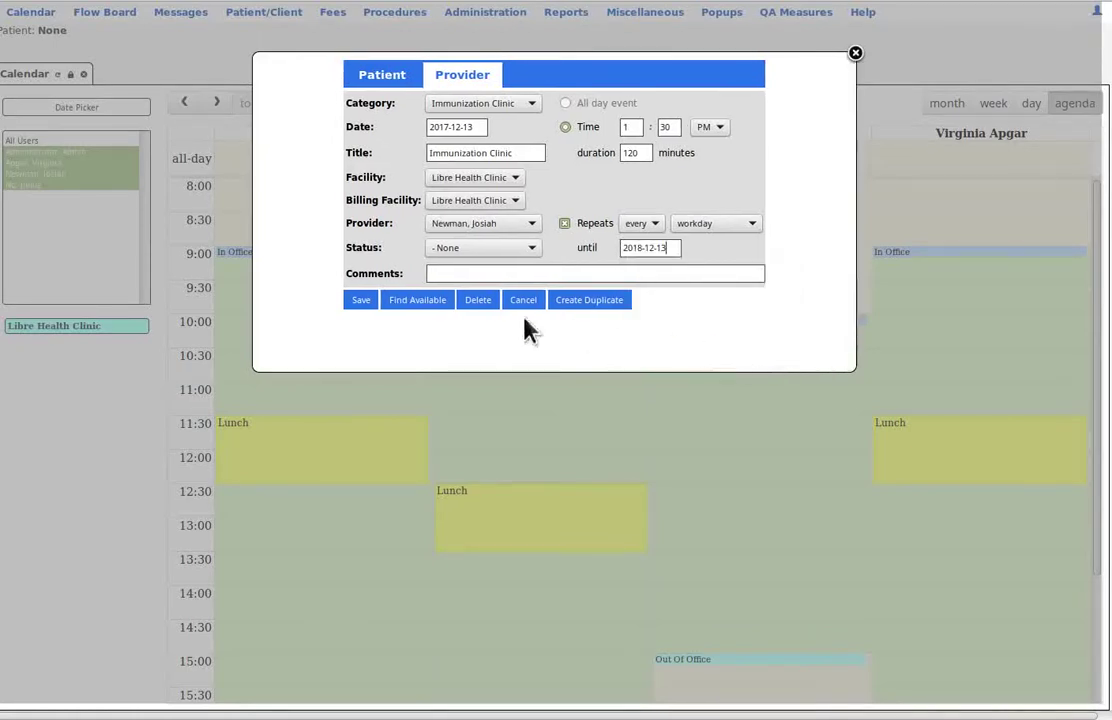
pyautogui.click(361, 302)
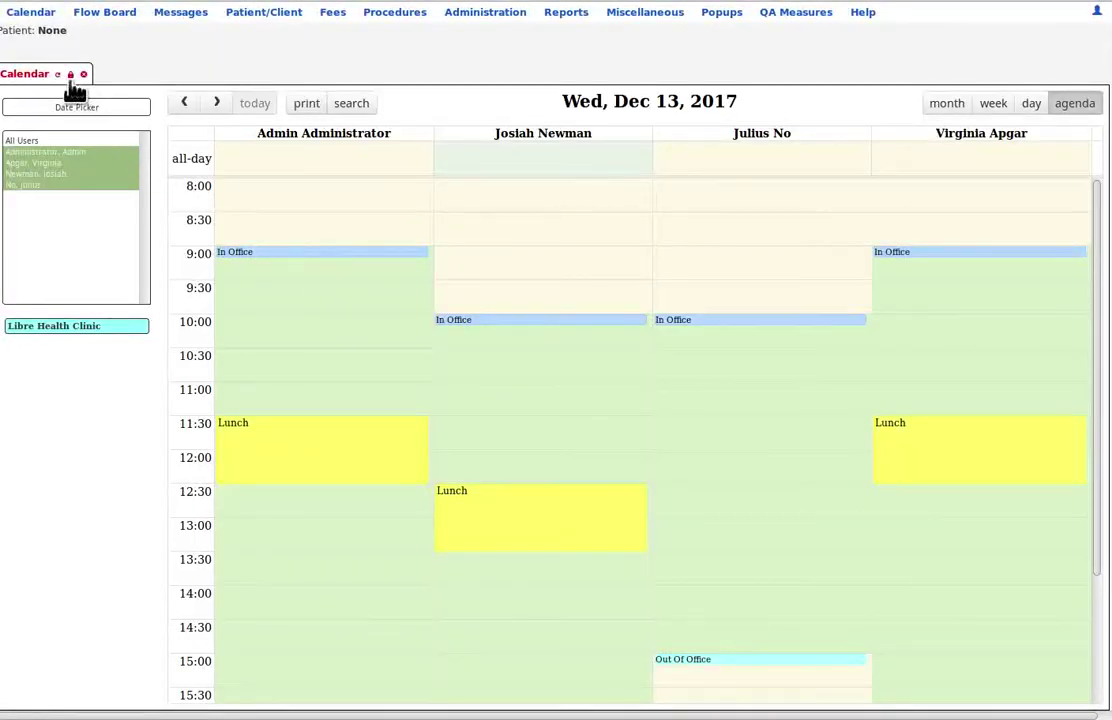
pyautogui.click(57, 74)
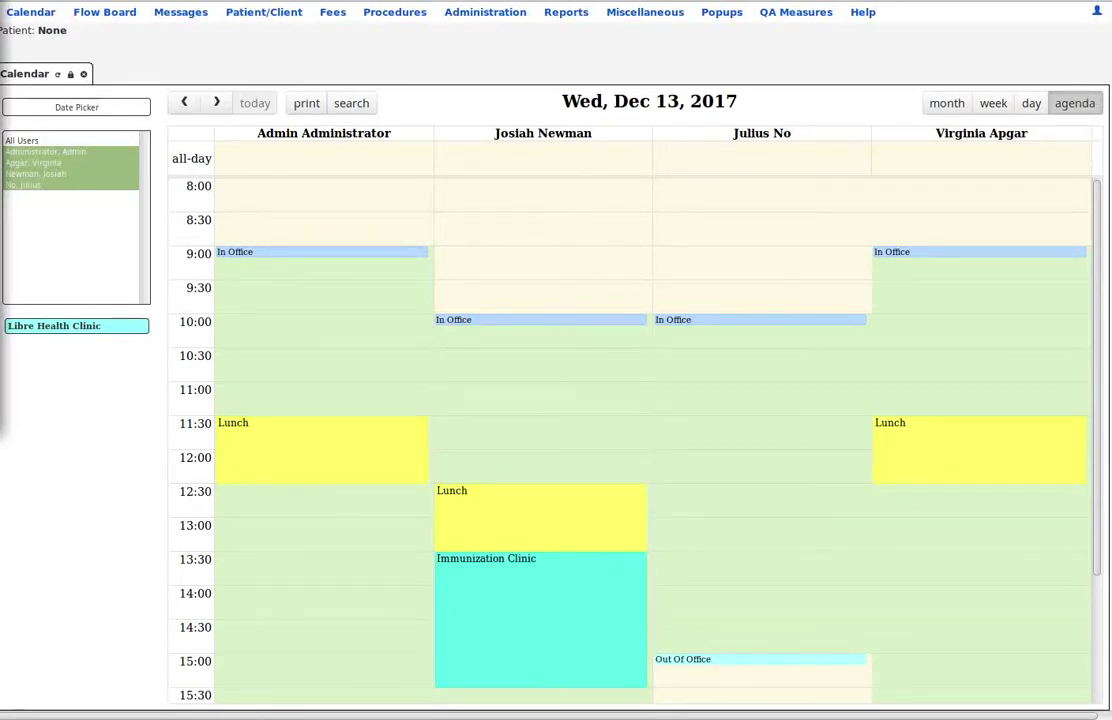
# Start a patient appointment for the agenda's second provider with the category Psych Med Review.
pyautogui.click(518, 172)
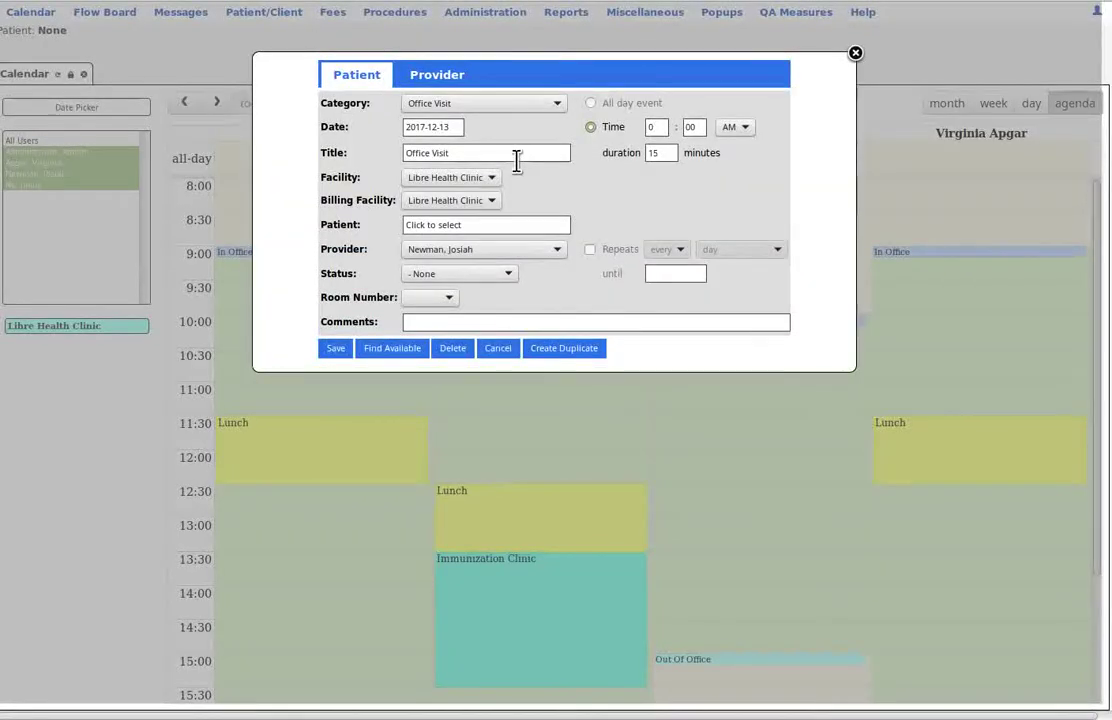
pyautogui.click(500, 110)
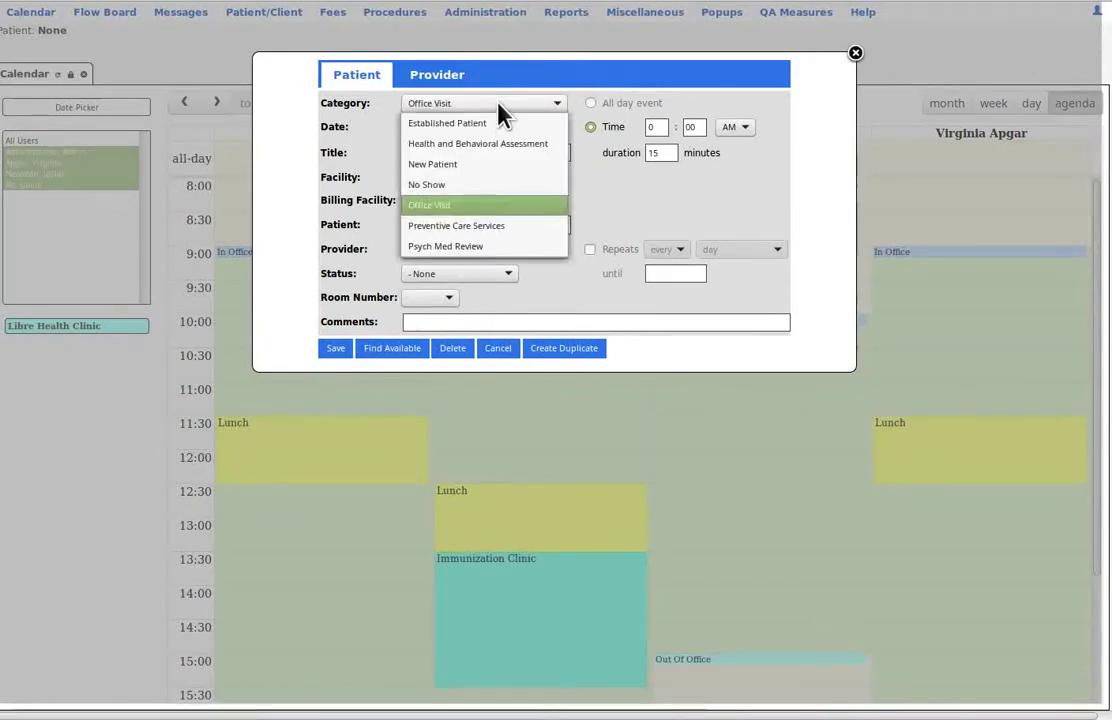
pyautogui.click(485, 252)
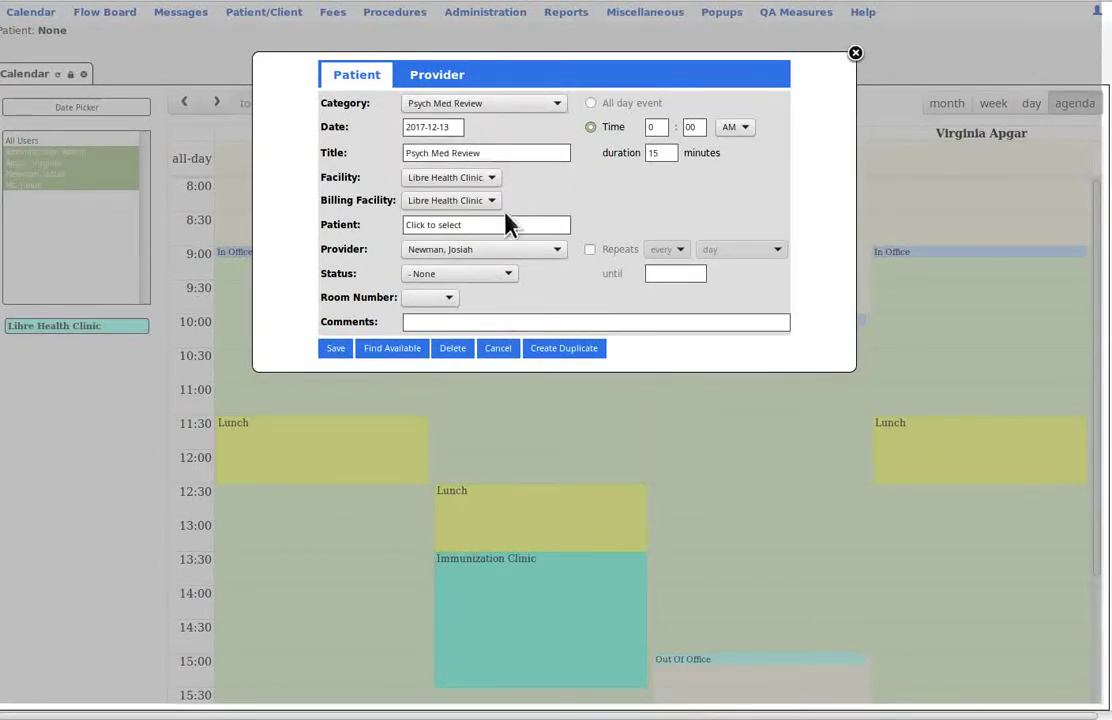
# Search for the patient by first name and assign the matching record to the appointment.
pyautogui.click(565, 228)
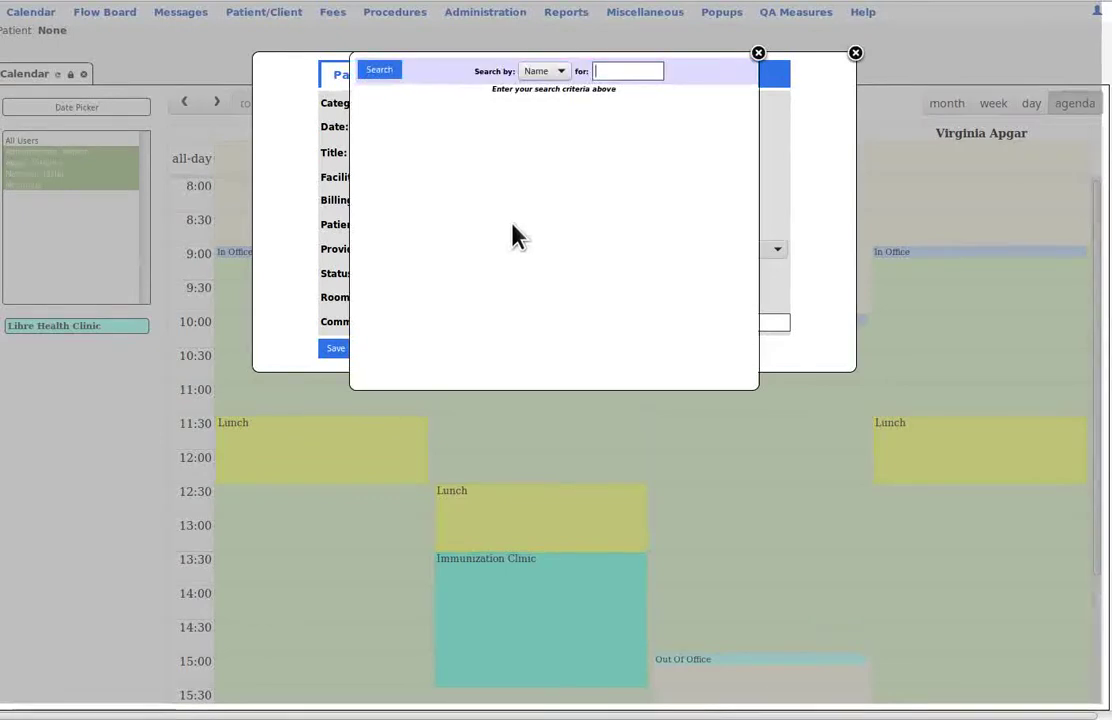
pyautogui.click(626, 75)
pyautogui.click(626, 132)
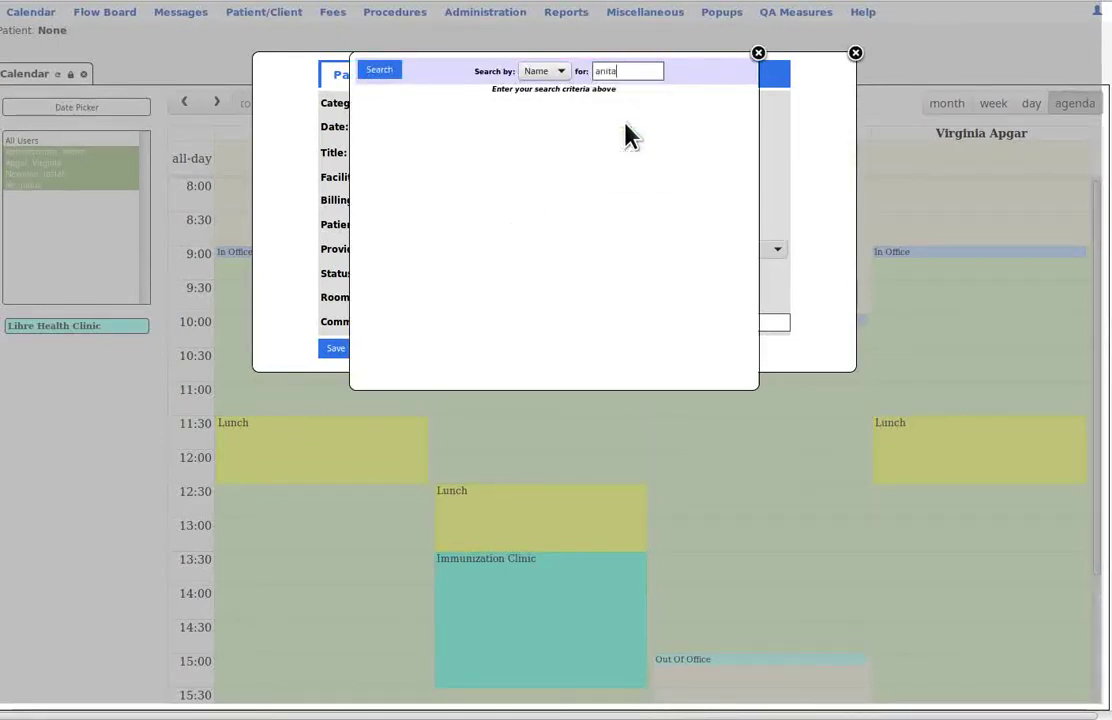
pyautogui.click(381, 78)
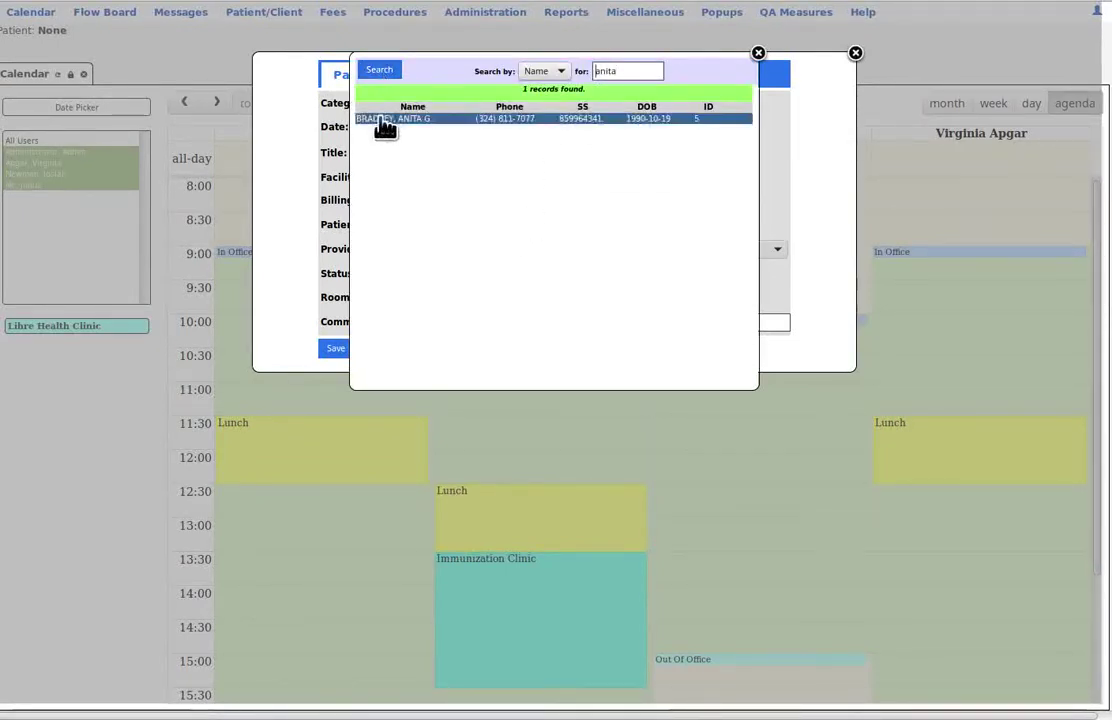
pyautogui.click(381, 122)
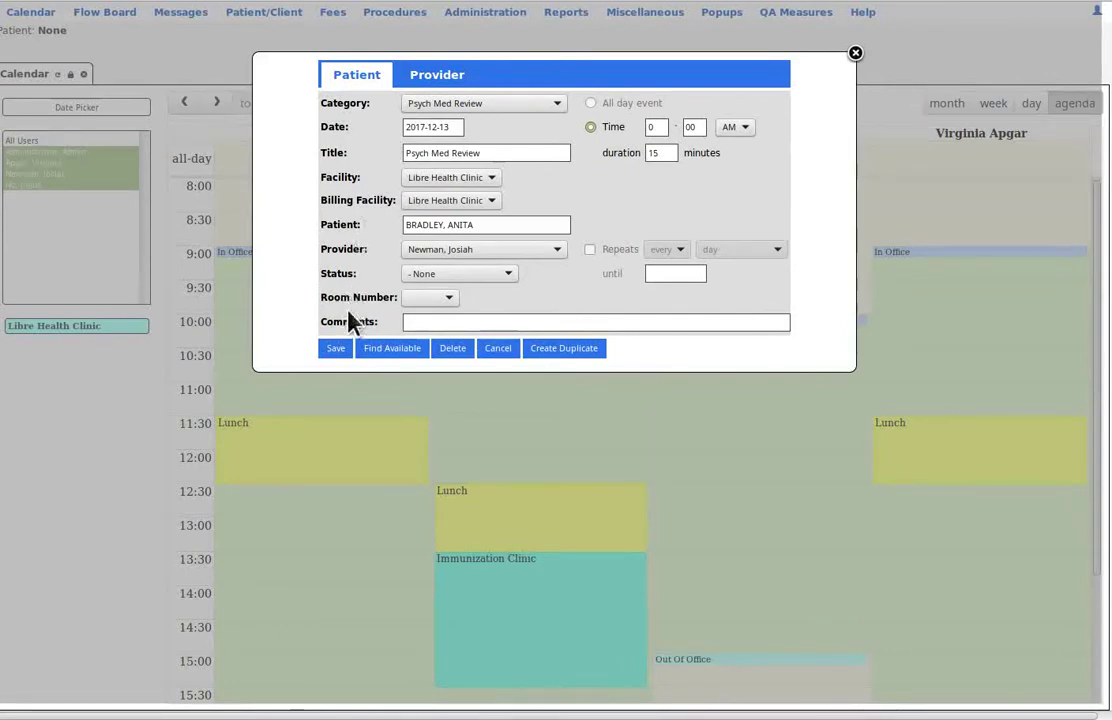
# Find an available slot at 11:30 AM on 2017-12-13, save the Psych Med Review appointment and refresh the calendar.
pyautogui.click(394, 349)
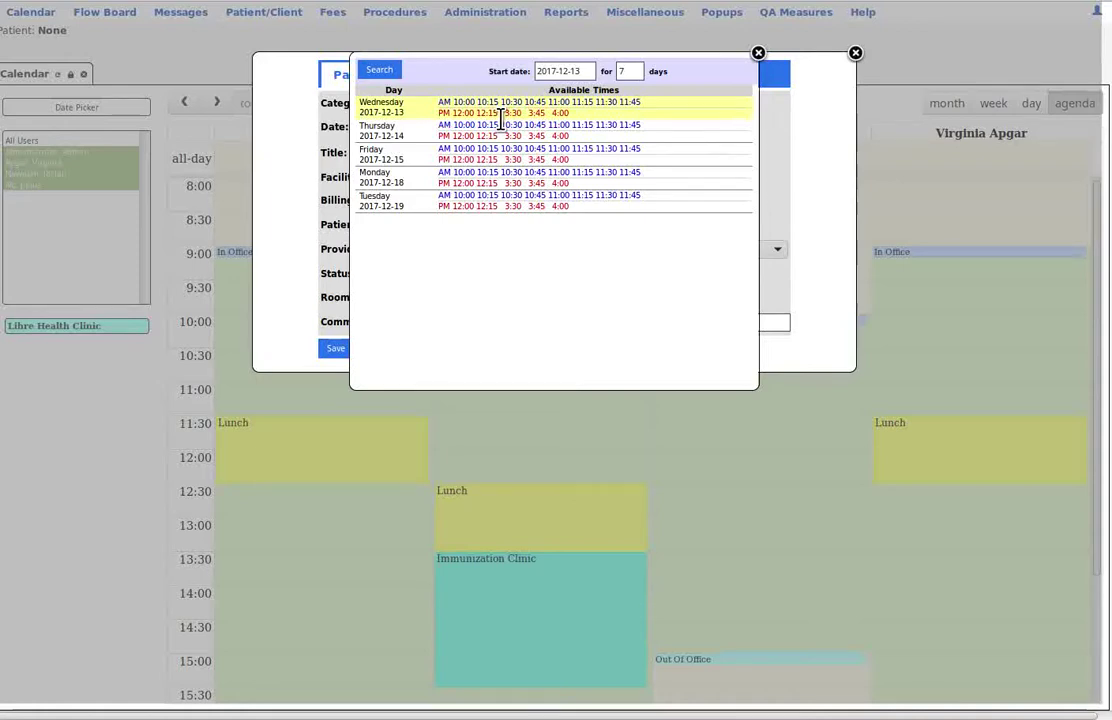
pyautogui.click(609, 103)
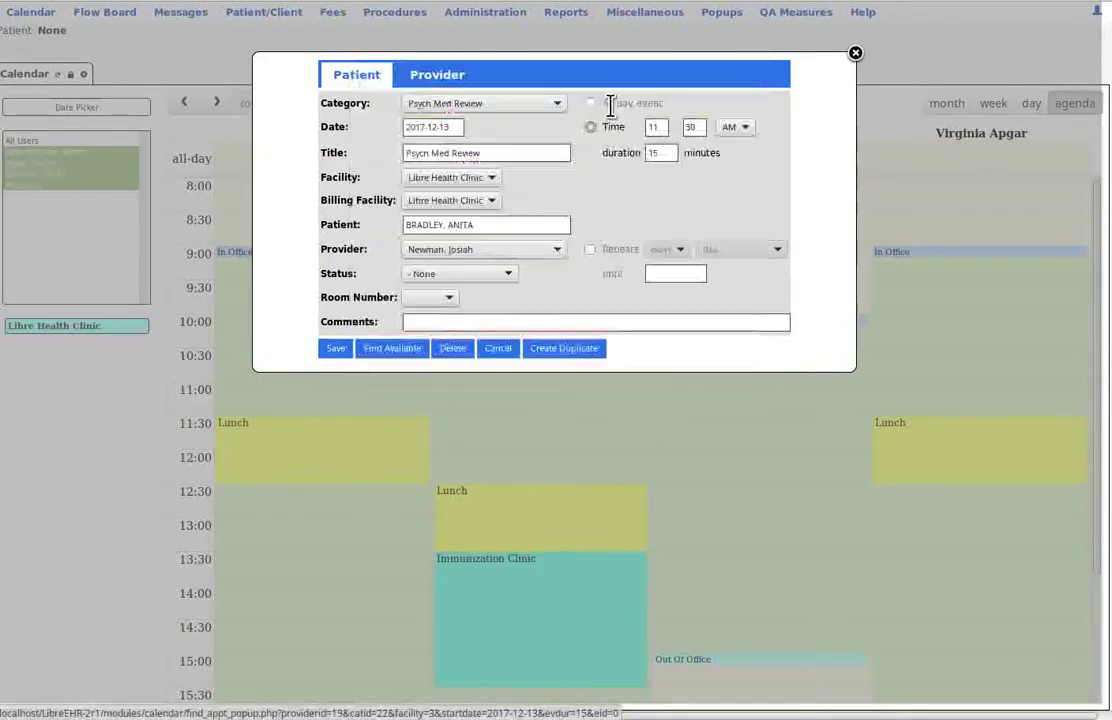
pyautogui.click(336, 351)
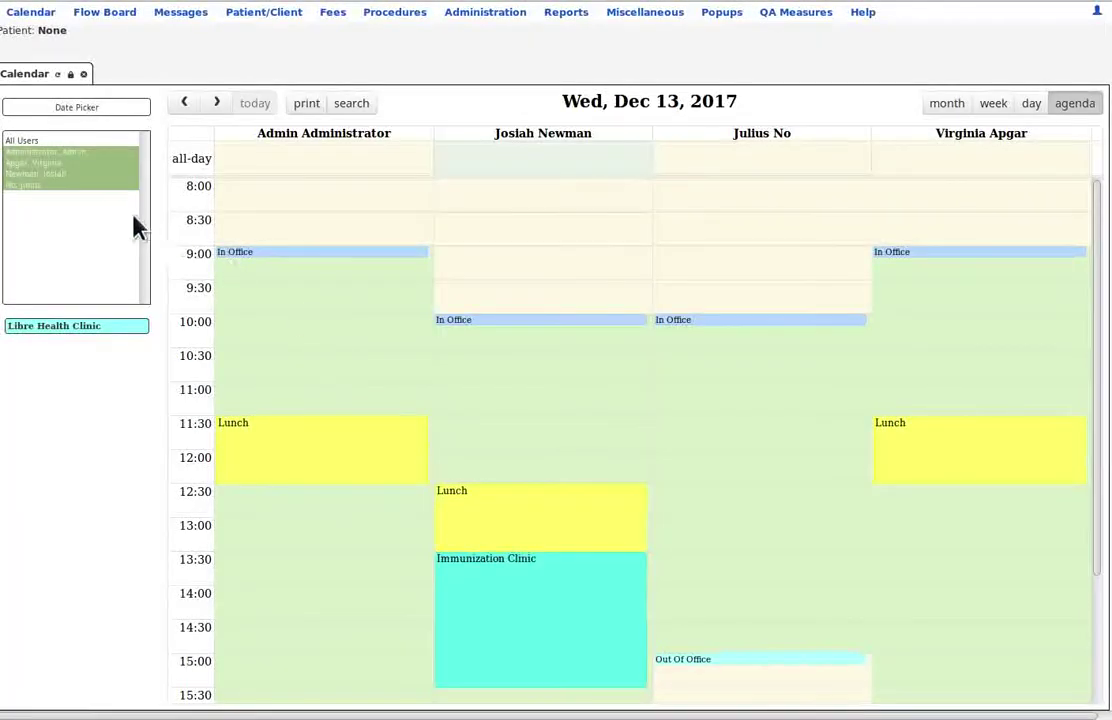
pyautogui.click(60, 77)
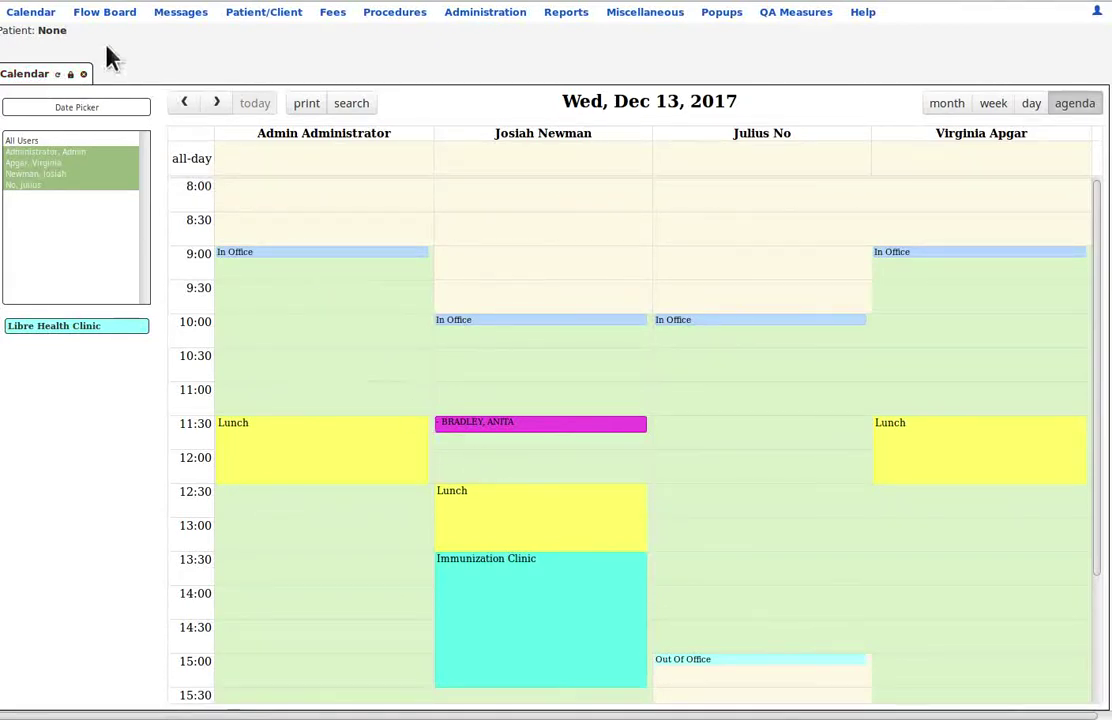
# Open the Flow Board and close the calendar.
pyautogui.click(106, 14)
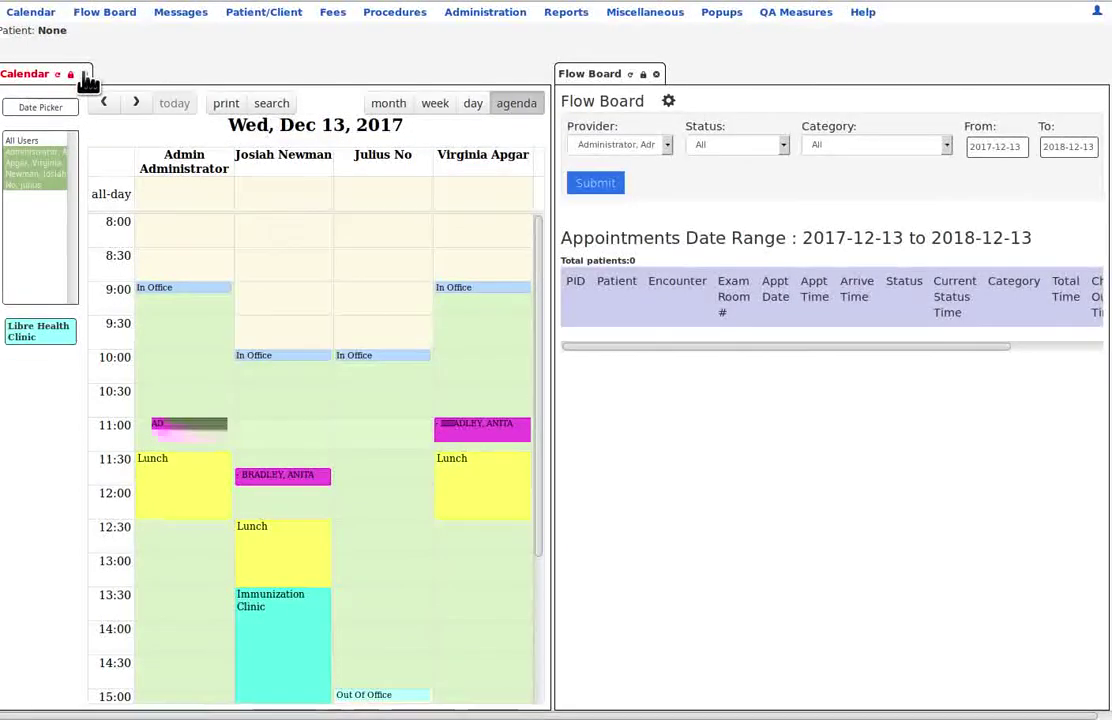
pyautogui.click(84, 74)
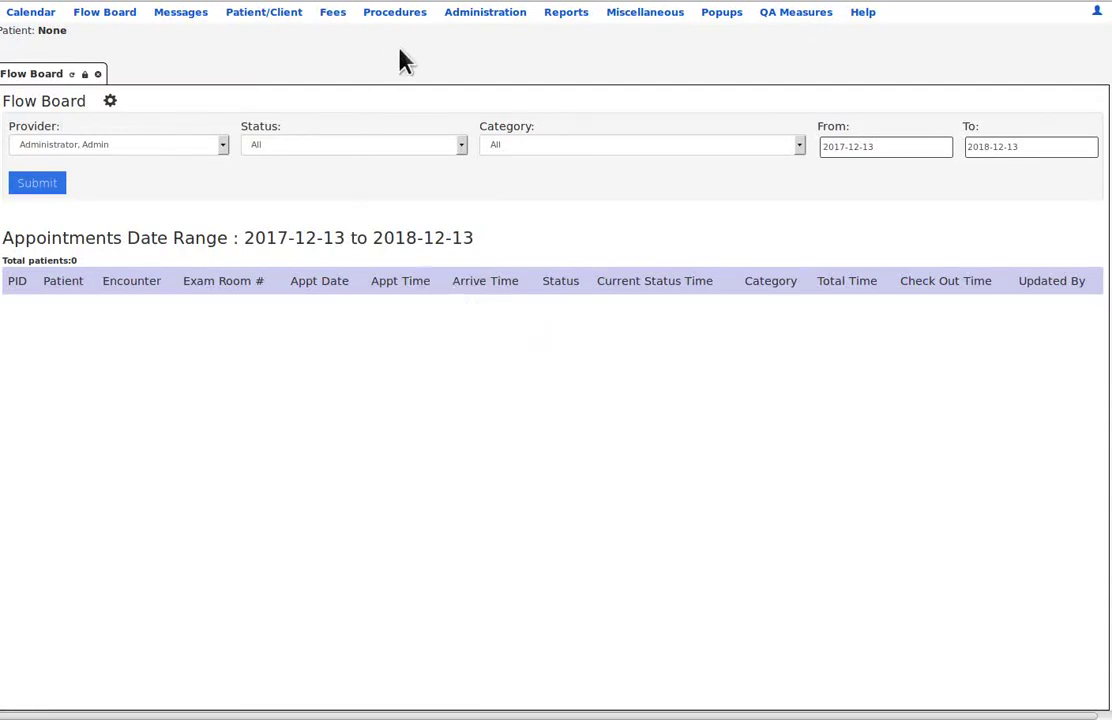
# Open the Appointment Statuses list for editing in the administration lists and close the Flow Board.
pyautogui.moveTo(463, 22)
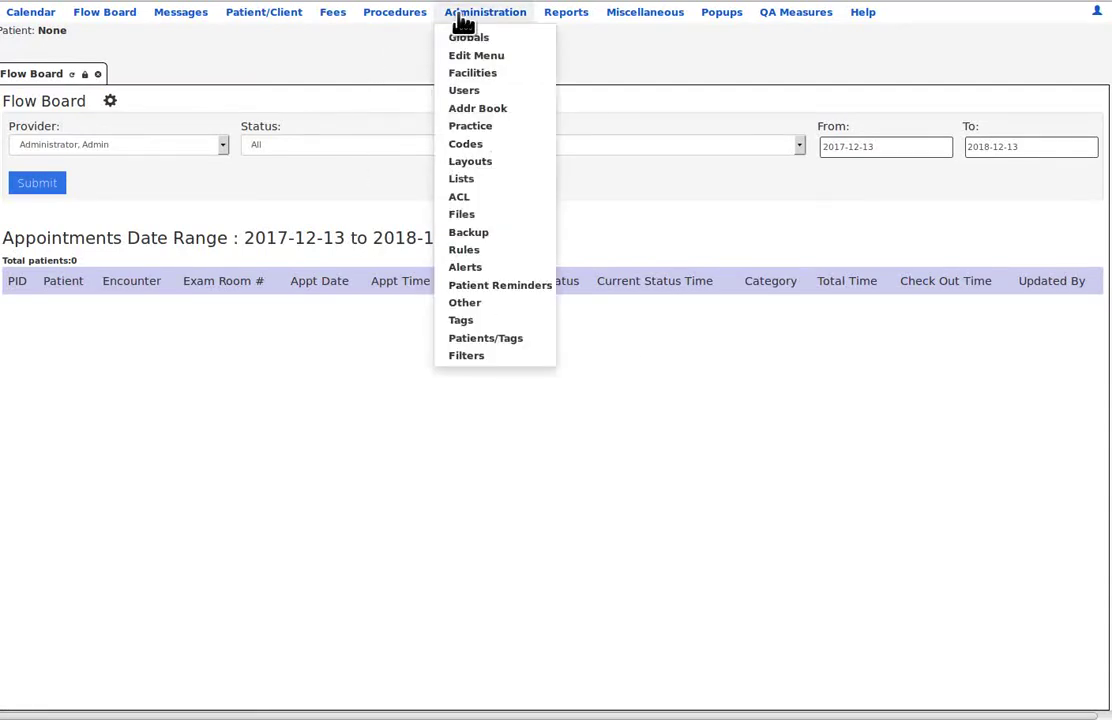
pyautogui.click(482, 187)
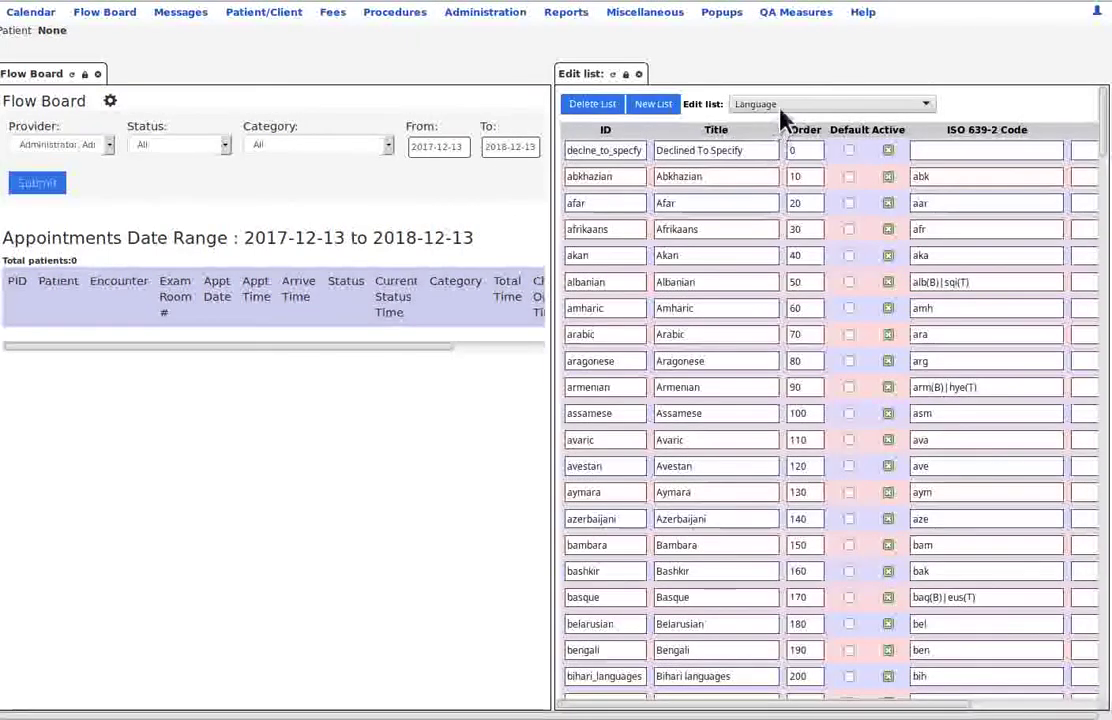
pyautogui.click(790, 106)
pyautogui.scroll(5, 931, 141)
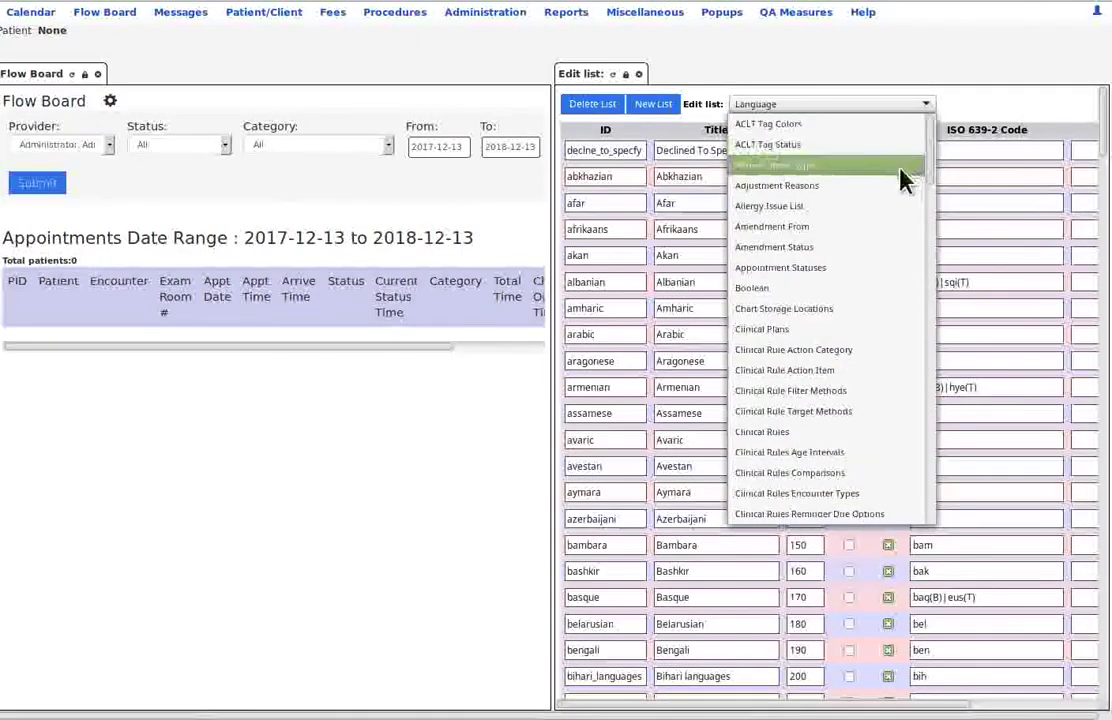
pyautogui.click(879, 270)
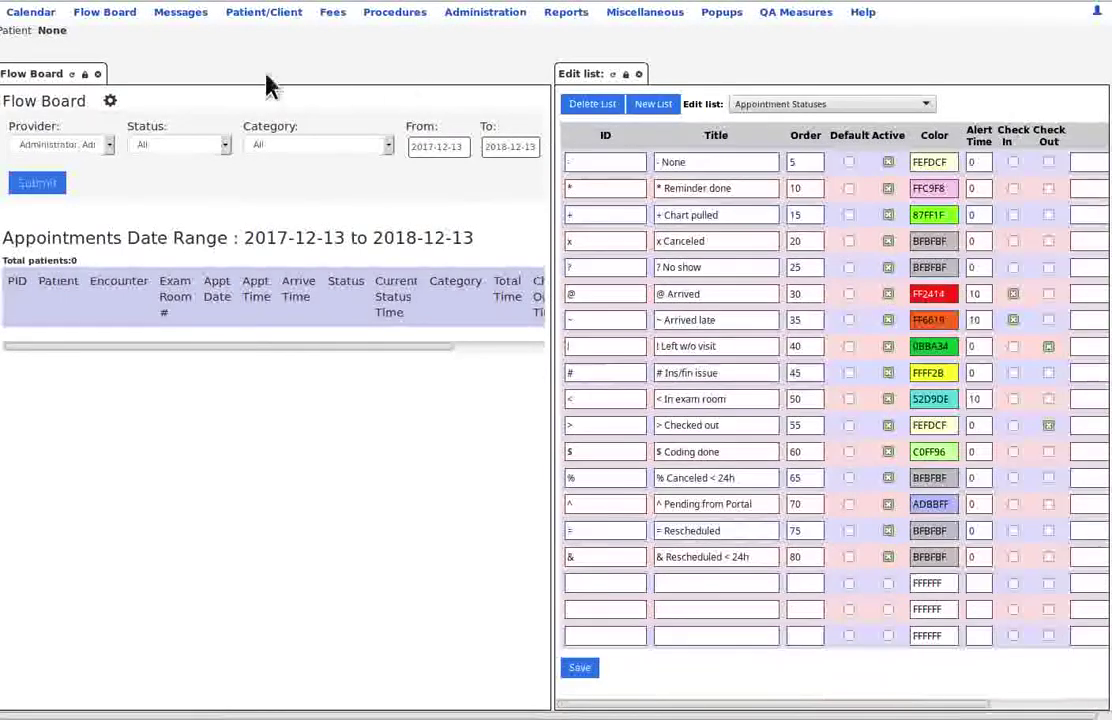
pyautogui.click(97, 74)
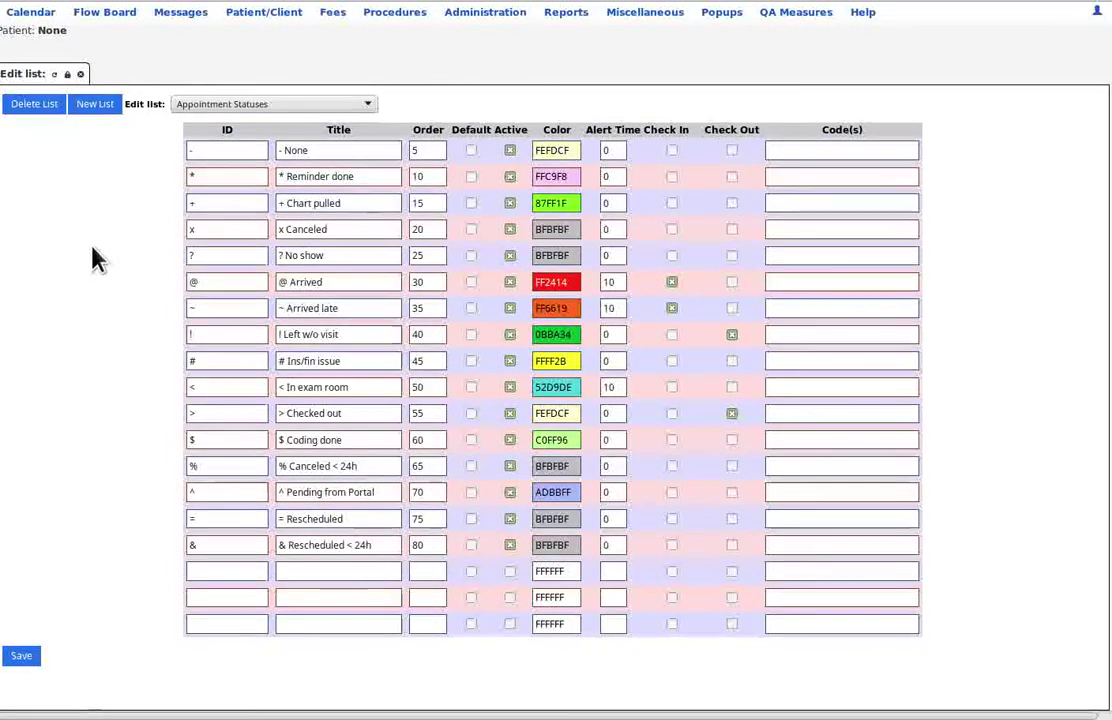
# Examine the ID, title, order and active fields of the None appointment status.
pyautogui.click(214, 150)
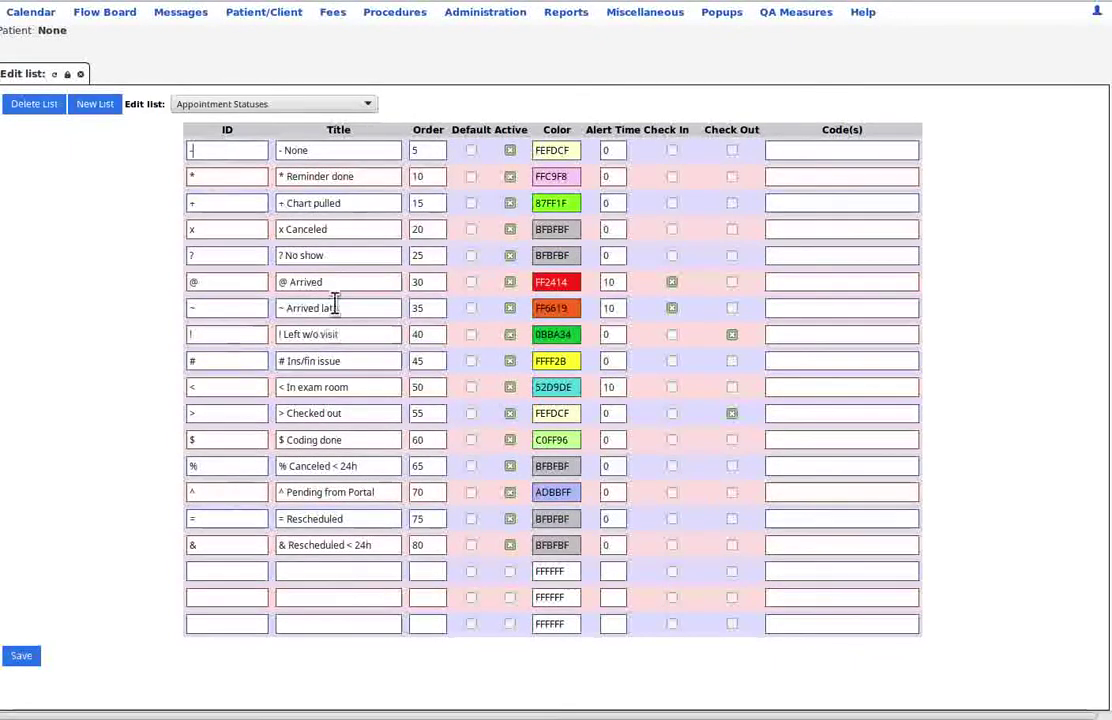
pyautogui.click(330, 150)
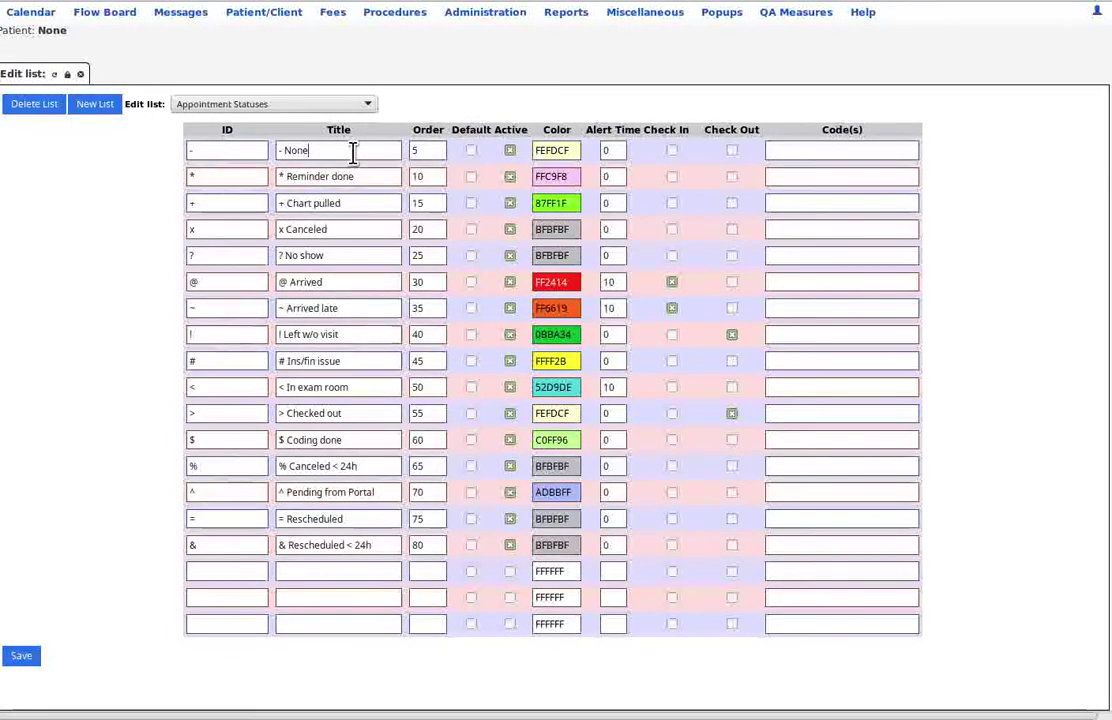
pyautogui.click(427, 150)
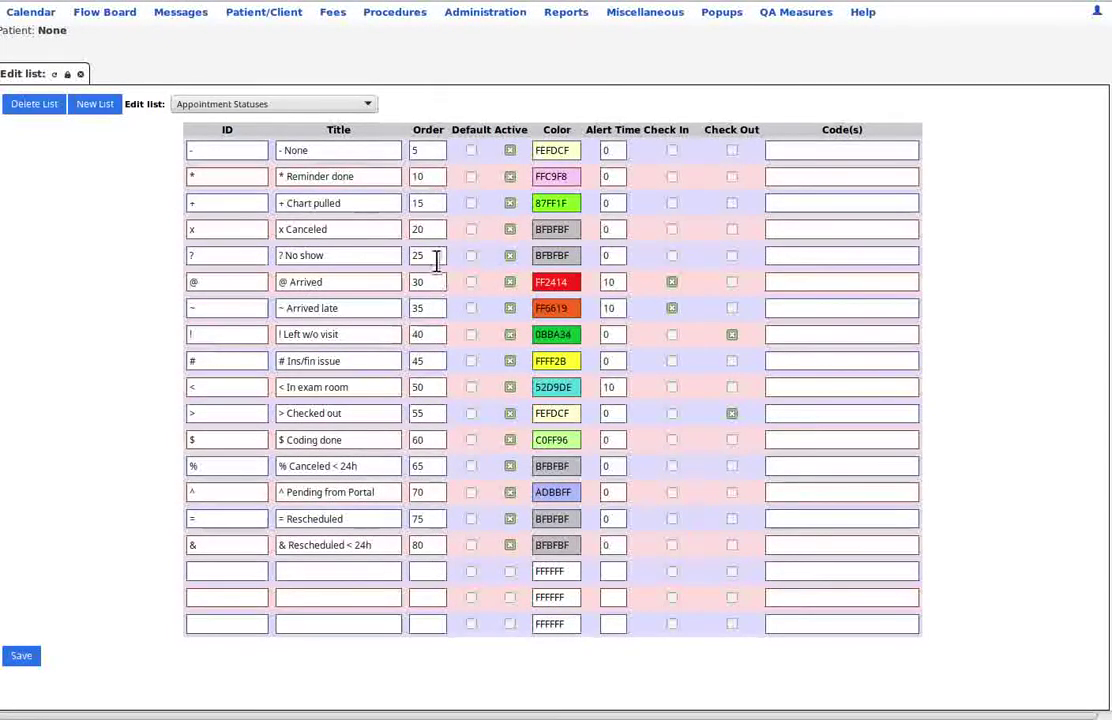
pyautogui.click(425, 150)
pyautogui.click(511, 151)
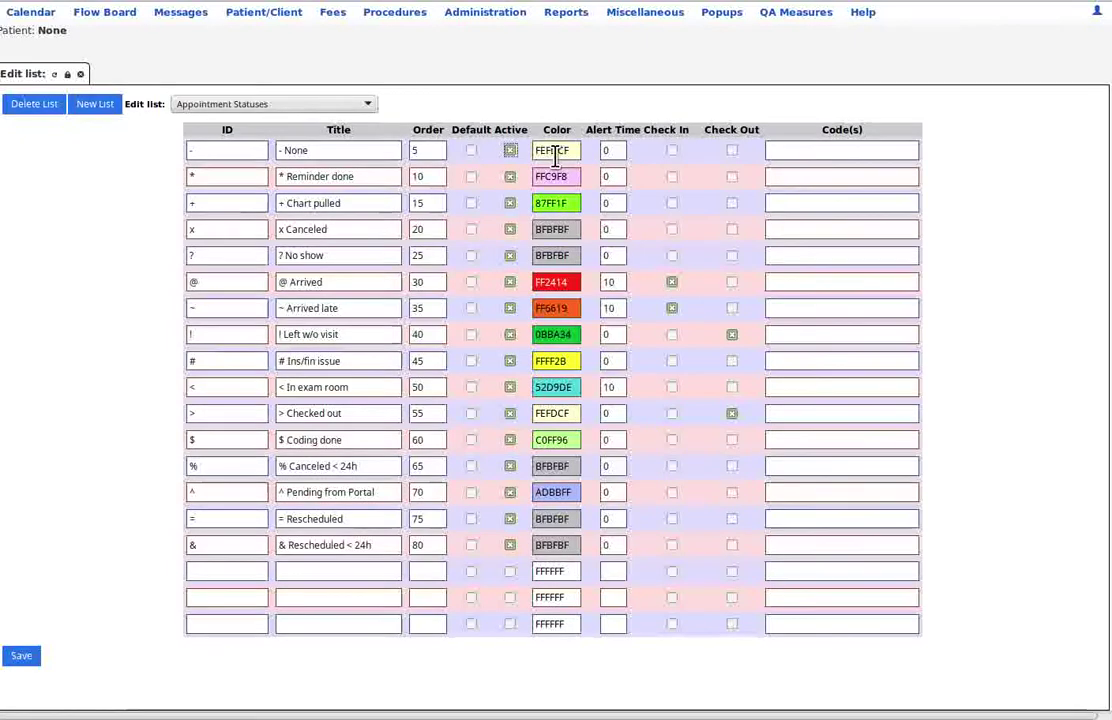
# Set the None status's color to the green 89E330 and save the Appointment Statuses list.
pyautogui.click(556, 151)
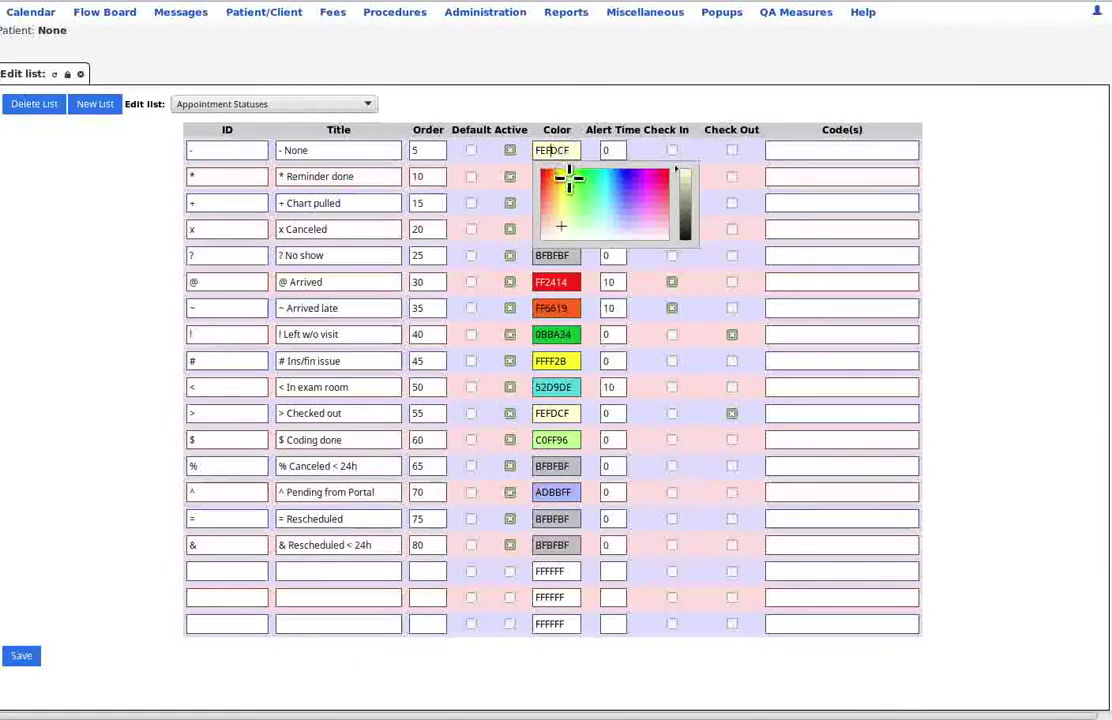
pyautogui.click(571, 182)
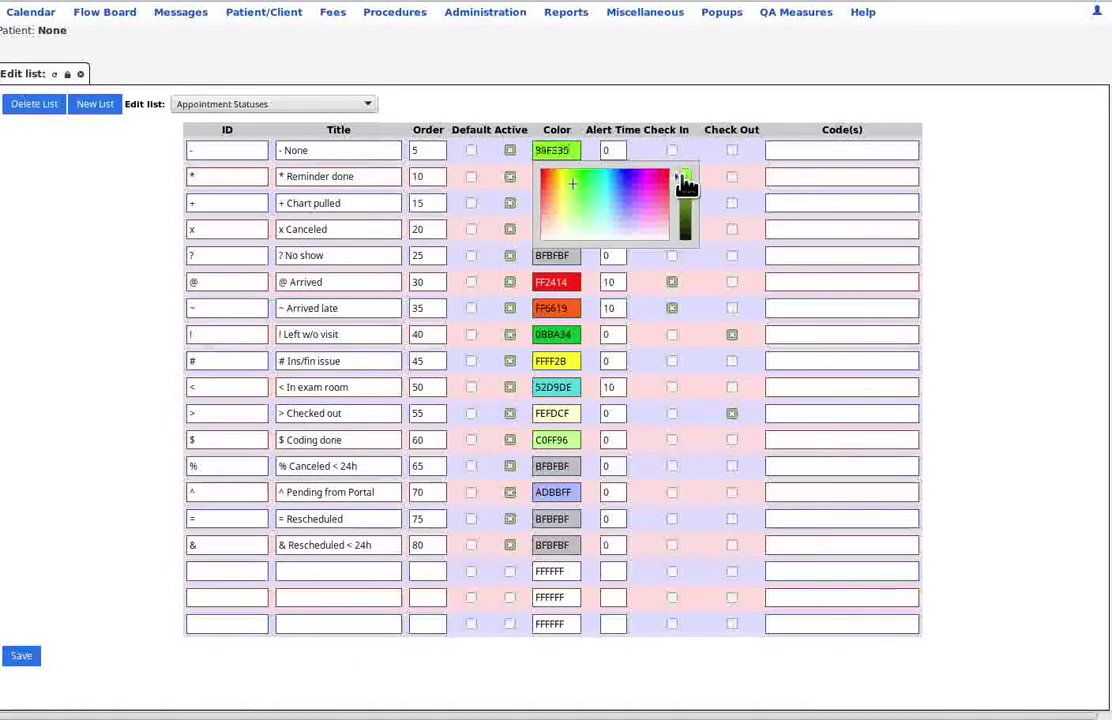
pyautogui.click(683, 178)
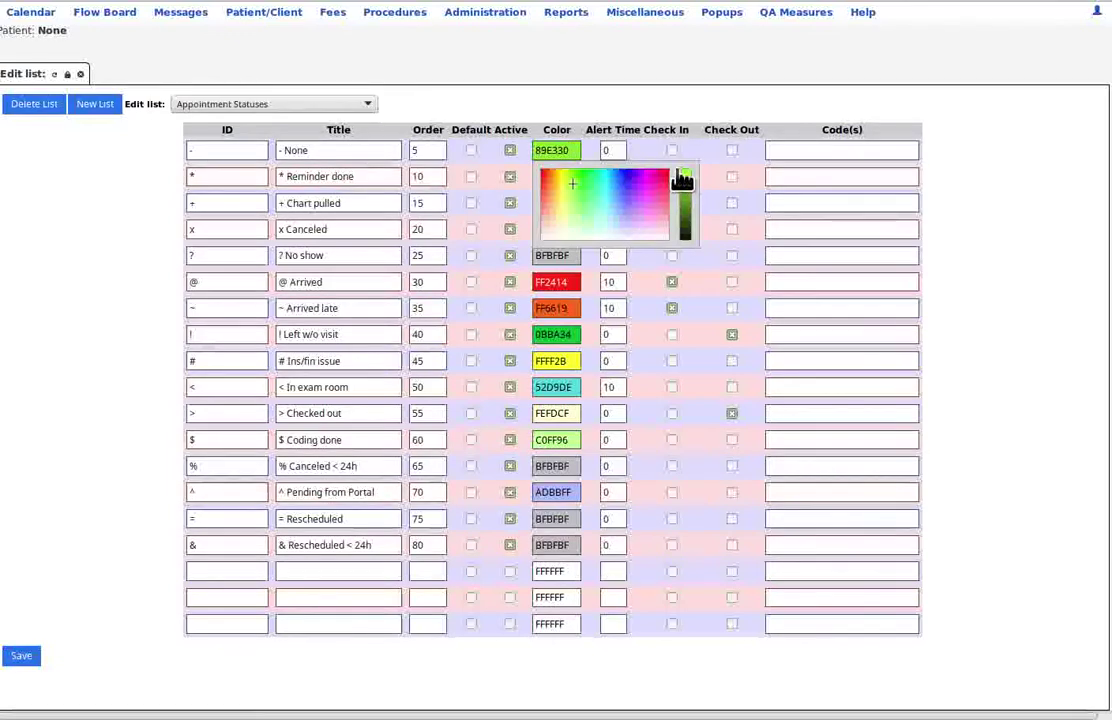
pyautogui.click(650, 104)
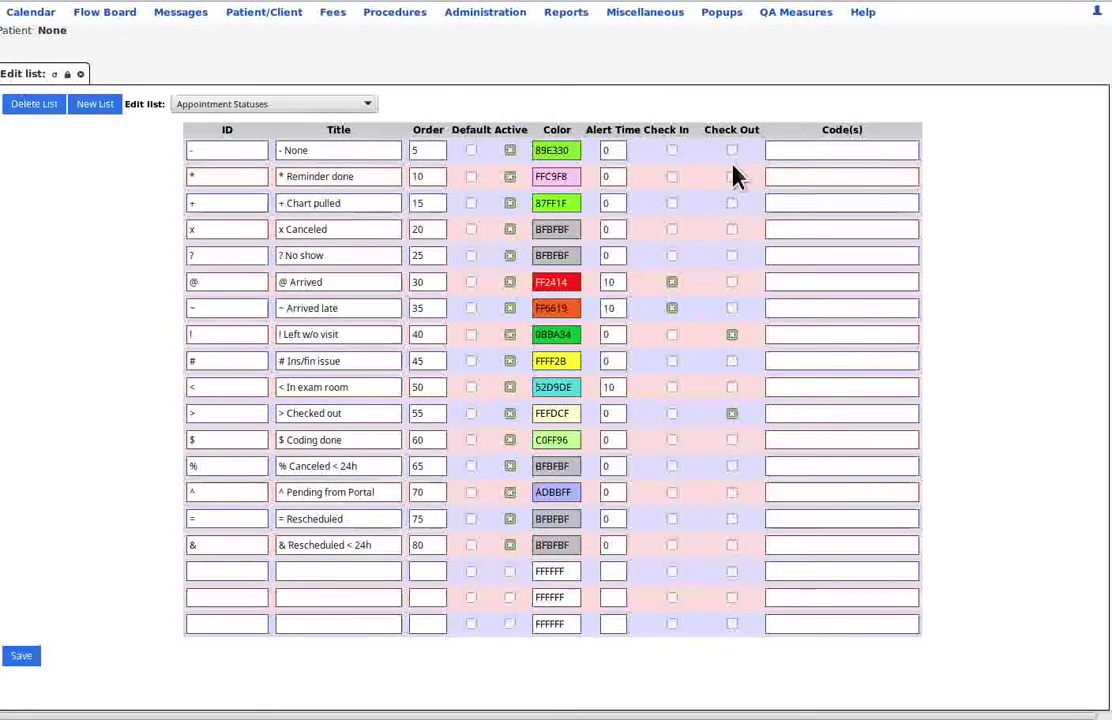
pyautogui.click(22, 657)
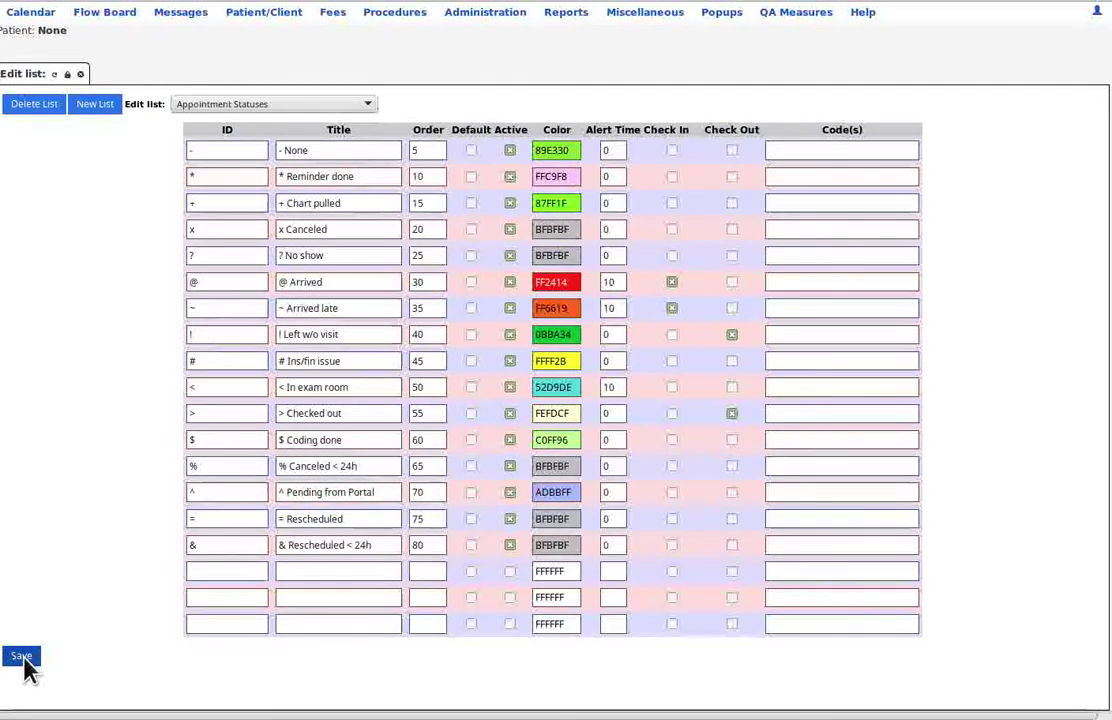